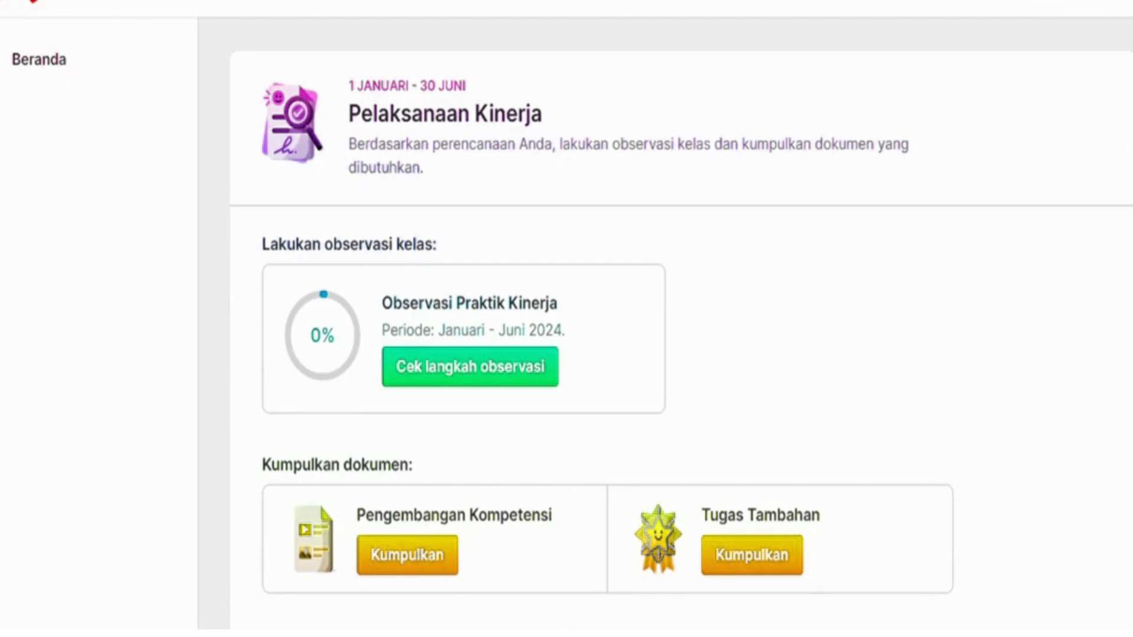
- Open the Pengembangan Kompetensi document collection from the Pelaksanaan Kinerja overview
{"action": "scroll", "coordinate": [567, 319], "scroll_direction": "down", "scroll_amount": 2}
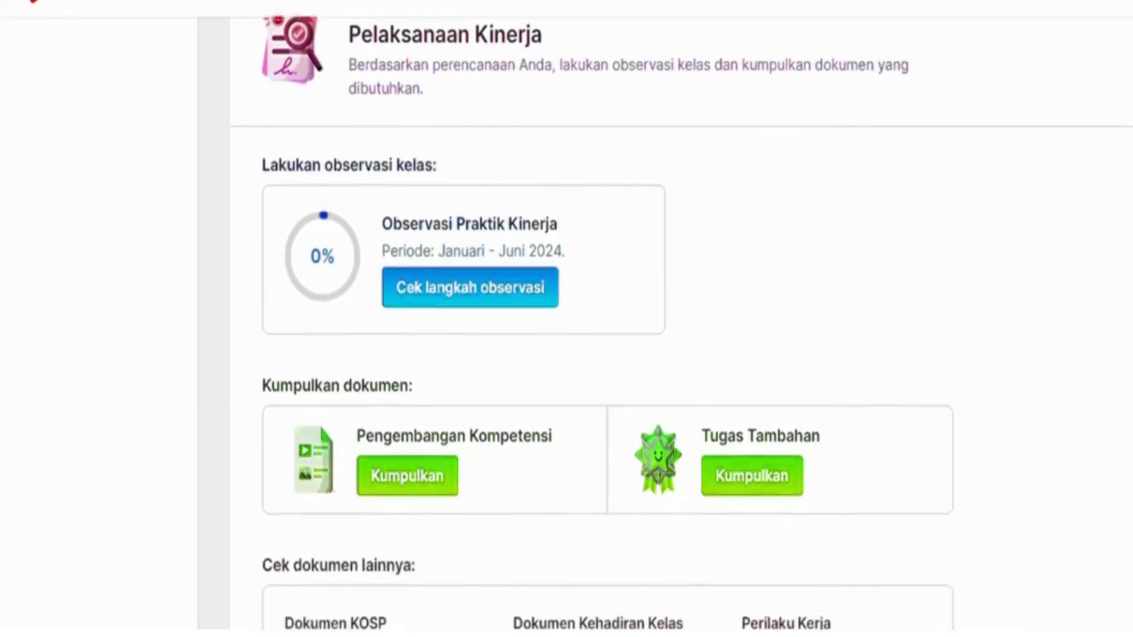
{"action": "scroll", "coordinate": [566, 319], "scroll_direction": "down", "scroll_amount": 1}
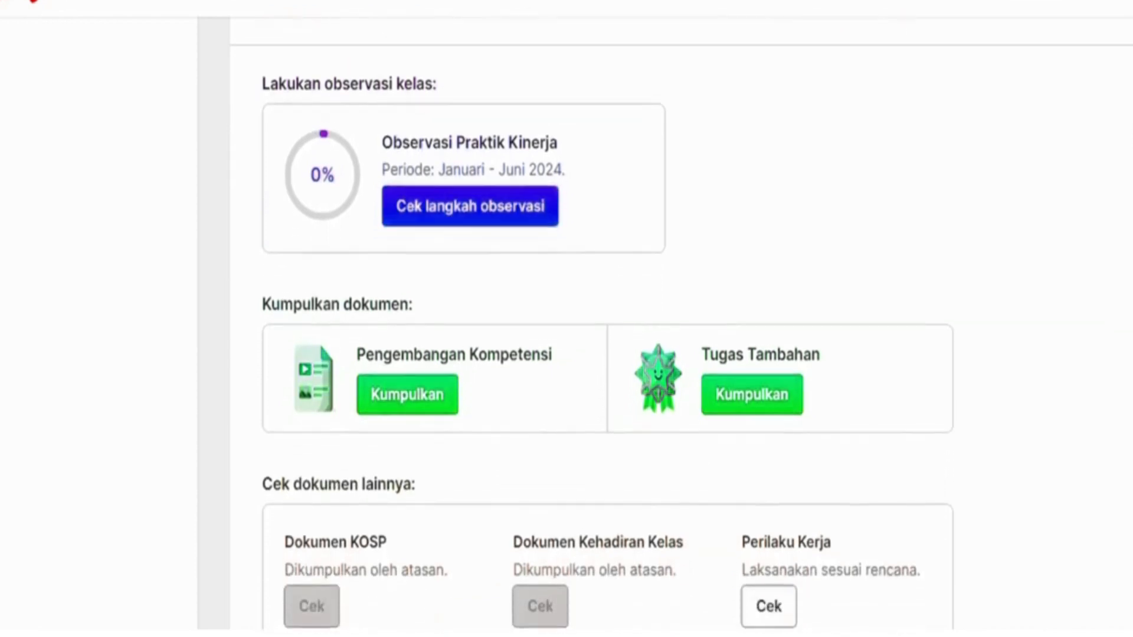
{"action": "scroll", "coordinate": [566, 319], "scroll_direction": "down", "scroll_amount": 1}
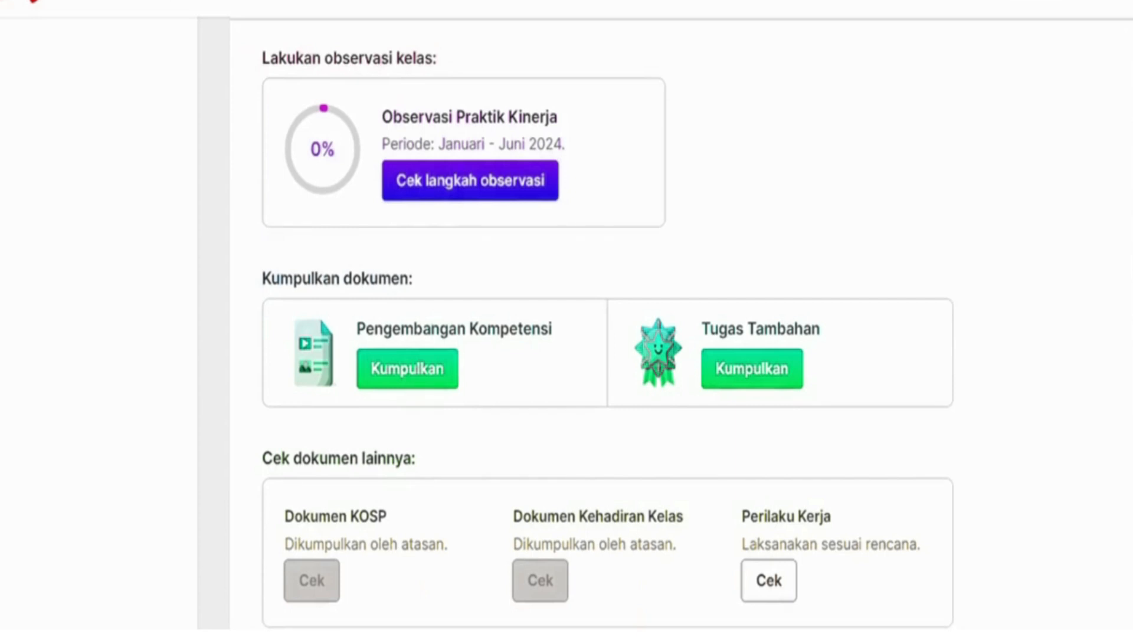
{"action": "scroll", "coordinate": [567, 319], "scroll_direction": "down", "scroll_amount": 1}
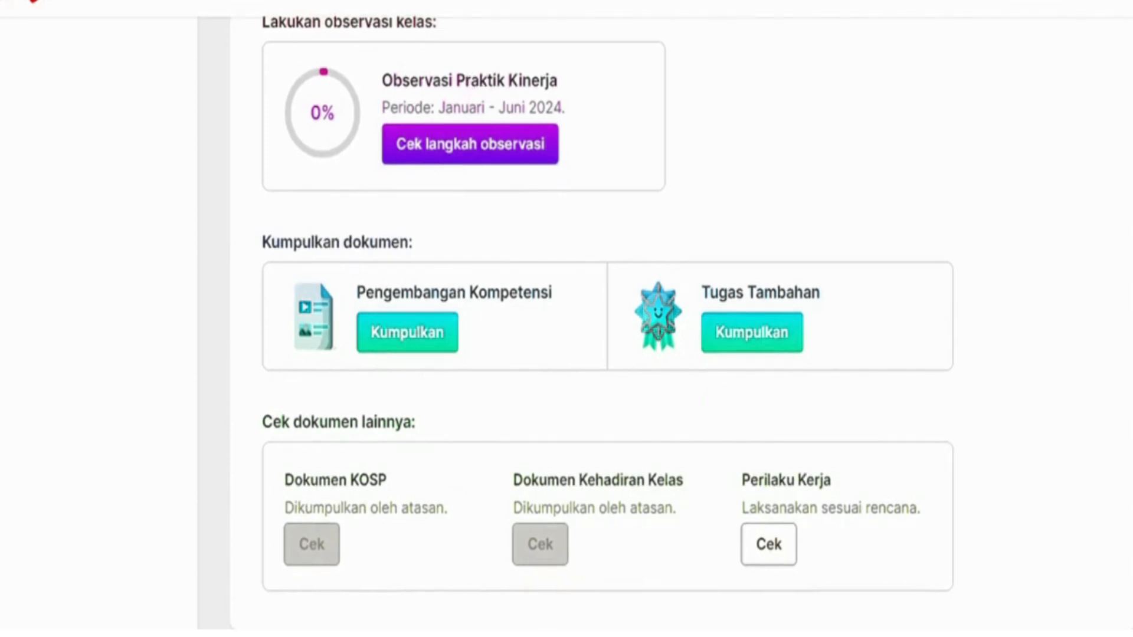
{"action": "scroll", "coordinate": [567, 319], "scroll_direction": "up", "scroll_amount": 1}
{"action": "scroll", "coordinate": [567, 319], "scroll_direction": "down", "scroll_amount": 1}
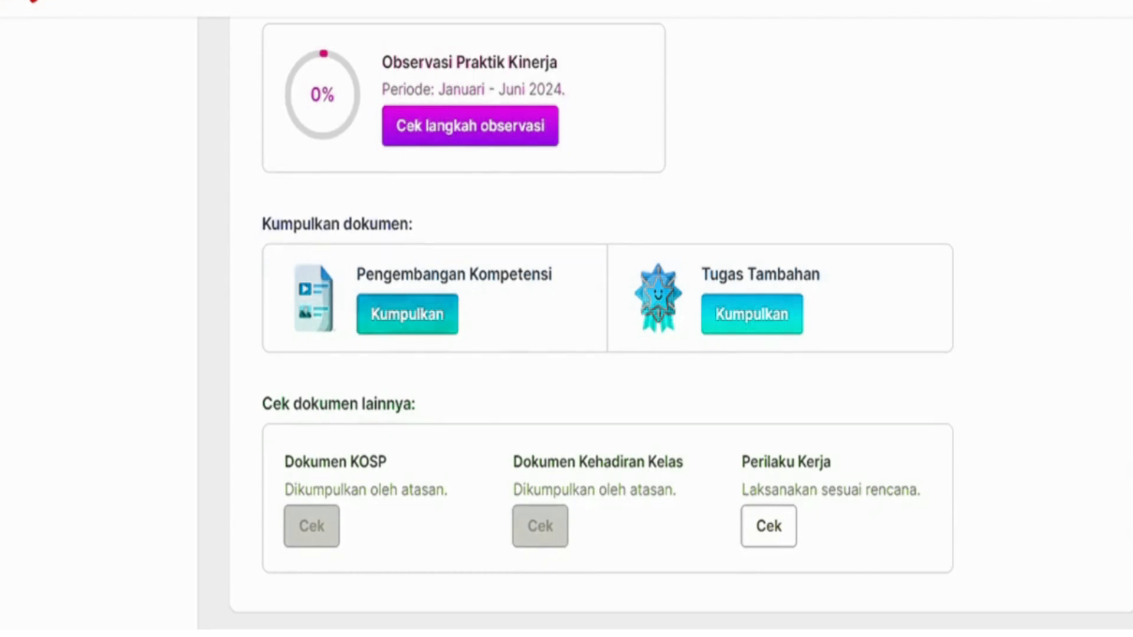
{"action": "left_click", "coordinate": [408, 314]}
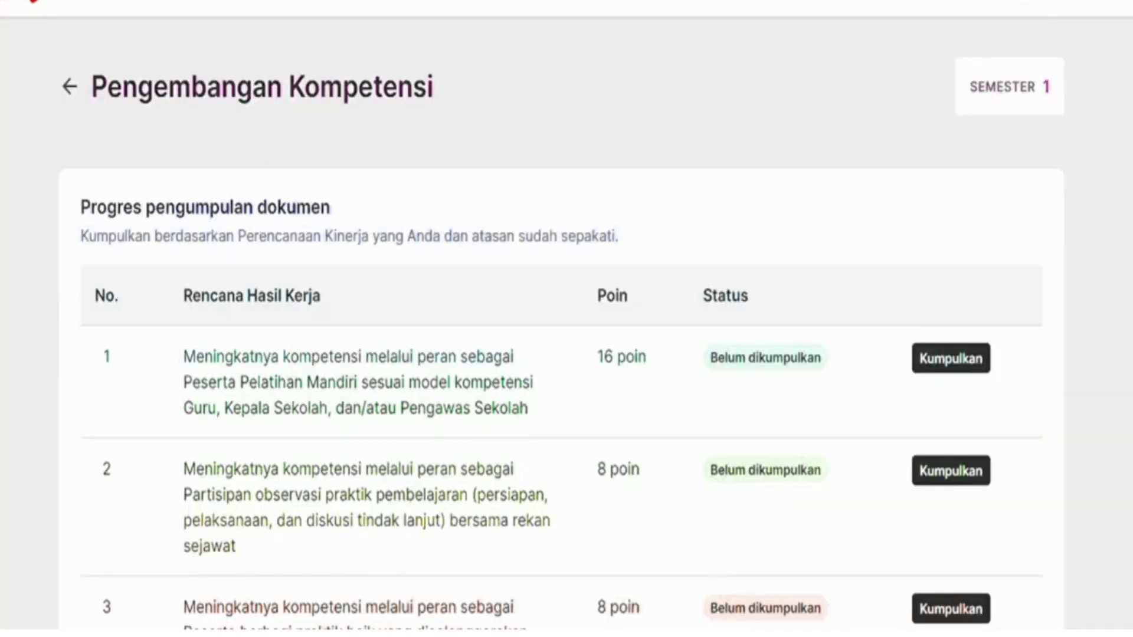
- Open the submission form for work plan 1, the Peserta Pelatihan Mandiri role
{"action": "scroll", "coordinate": [566, 331], "scroll_direction": "down", "scroll_amount": 1}
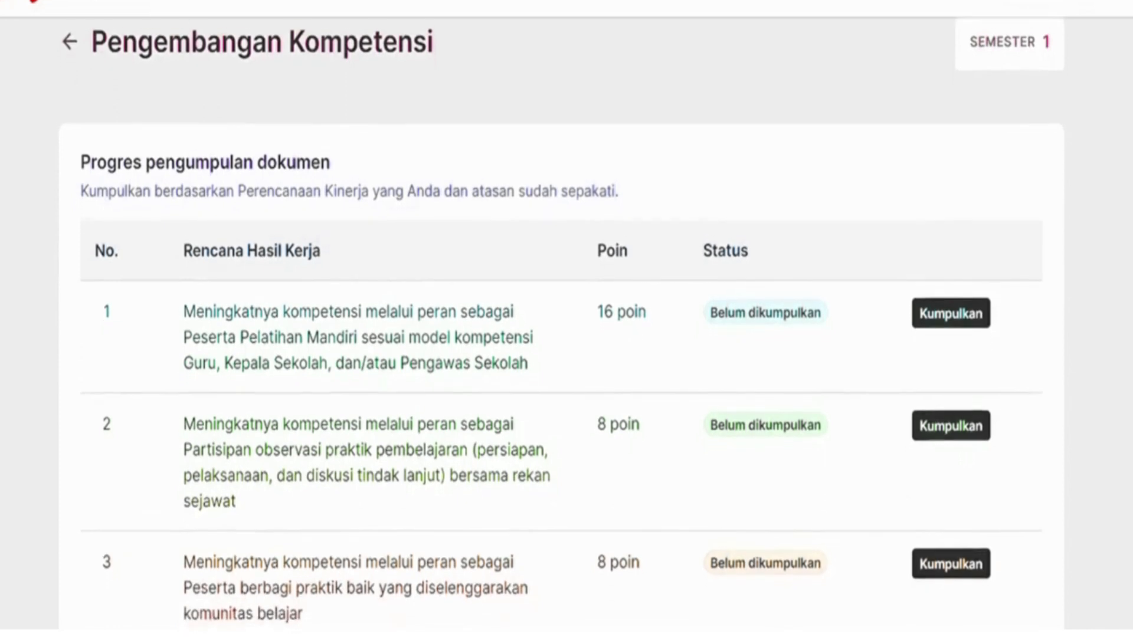
{"action": "scroll", "coordinate": [561, 324], "scroll_direction": "down", "scroll_amount": 2}
{"action": "scroll", "coordinate": [561, 327], "scroll_direction": "down", "scroll_amount": 1}
{"action": "scroll", "coordinate": [567, 324], "scroll_direction": "down", "scroll_amount": 1}
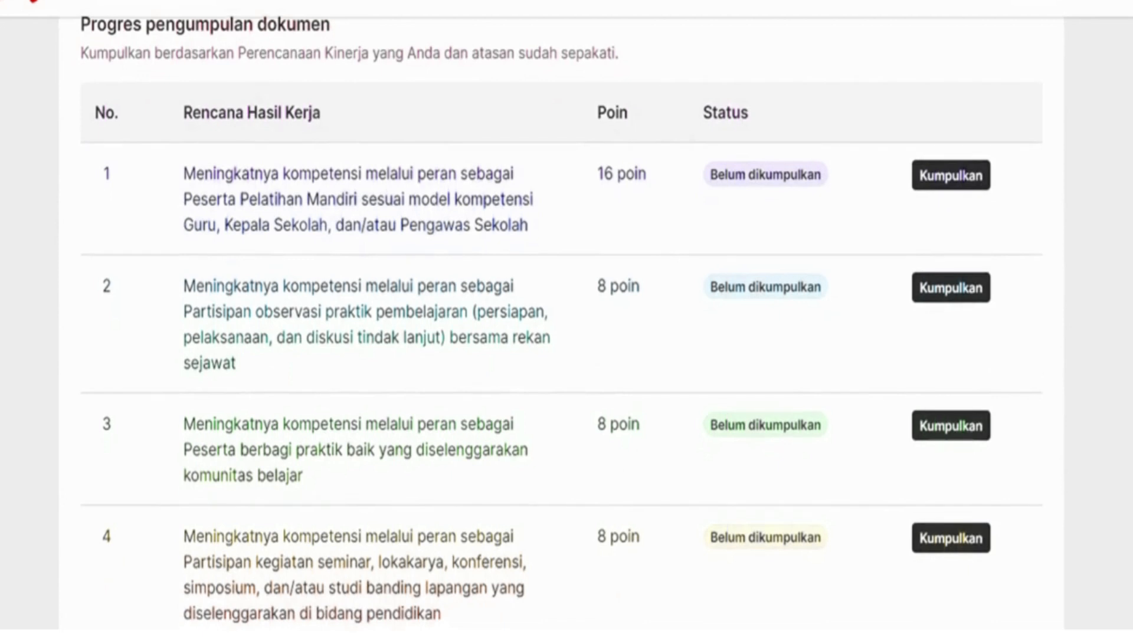
{"action": "scroll", "coordinate": [561, 323], "scroll_direction": "up", "scroll_amount": 1}
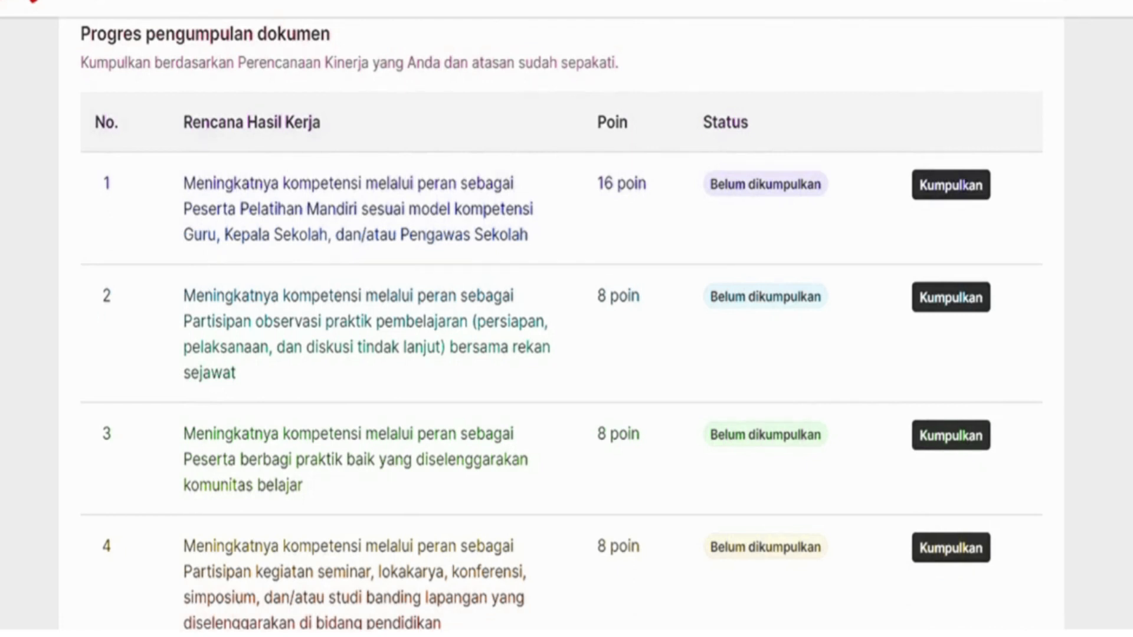
{"action": "scroll", "coordinate": [561, 323], "scroll_direction": "down", "scroll_amount": 1}
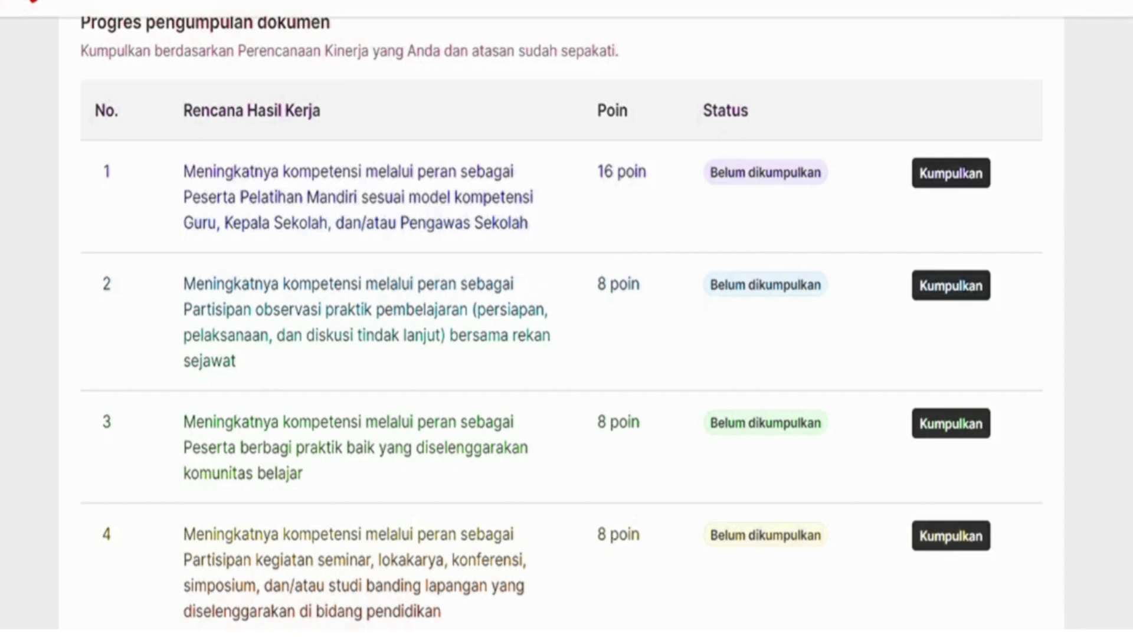
{"action": "left_click", "coordinate": [951, 173]}
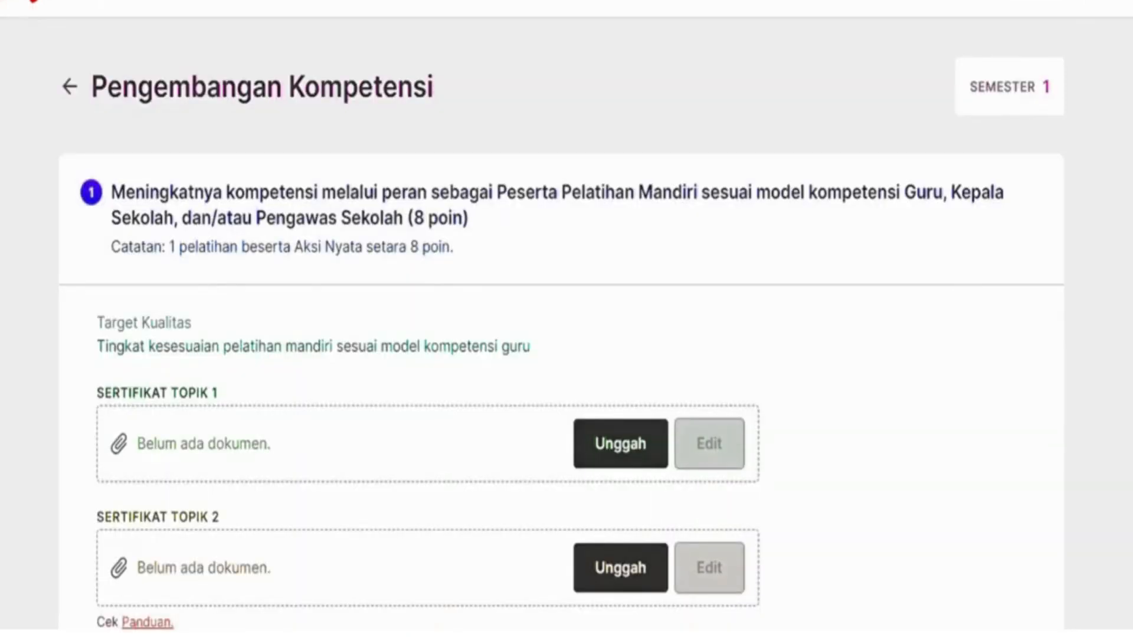
- View the upload methods offered for the Sertifikat Topik 1 supporting document, and close them without choosing one
{"action": "scroll", "coordinate": [561, 324], "scroll_direction": "down", "scroll_amount": 3}
{"action": "scroll", "coordinate": [560, 324], "scroll_direction": "down", "scroll_amount": 1}
{"action": "scroll", "coordinate": [561, 324], "scroll_direction": "up", "scroll_amount": 1}
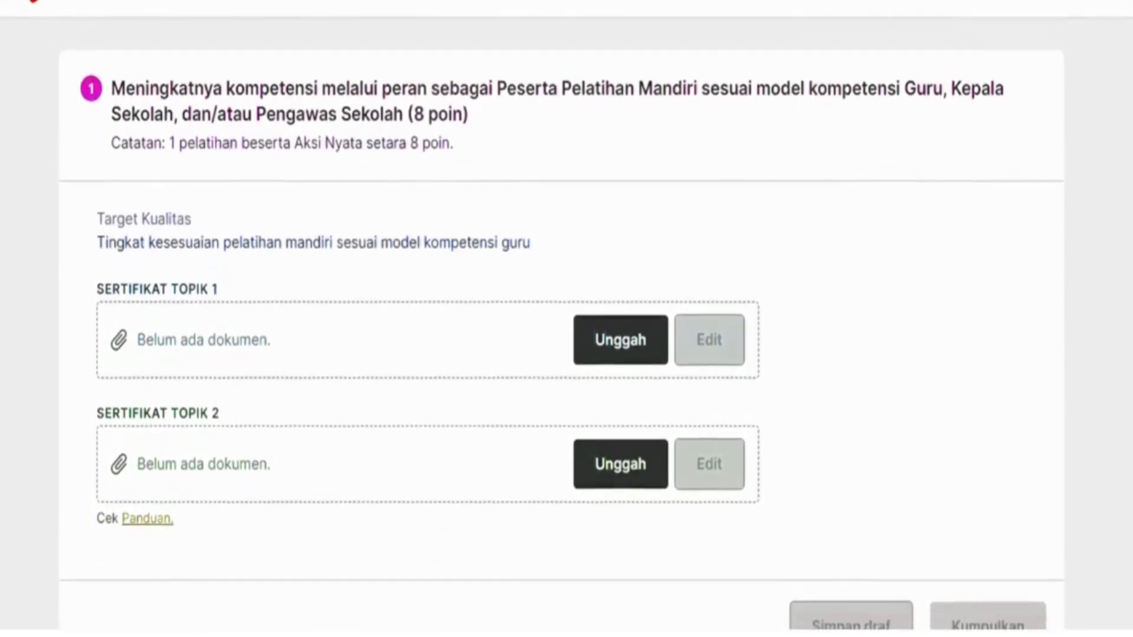
{"action": "scroll", "coordinate": [561, 325], "scroll_direction": "down", "scroll_amount": 2}
{"action": "scroll", "coordinate": [560, 324], "scroll_direction": "up", "scroll_amount": 1}
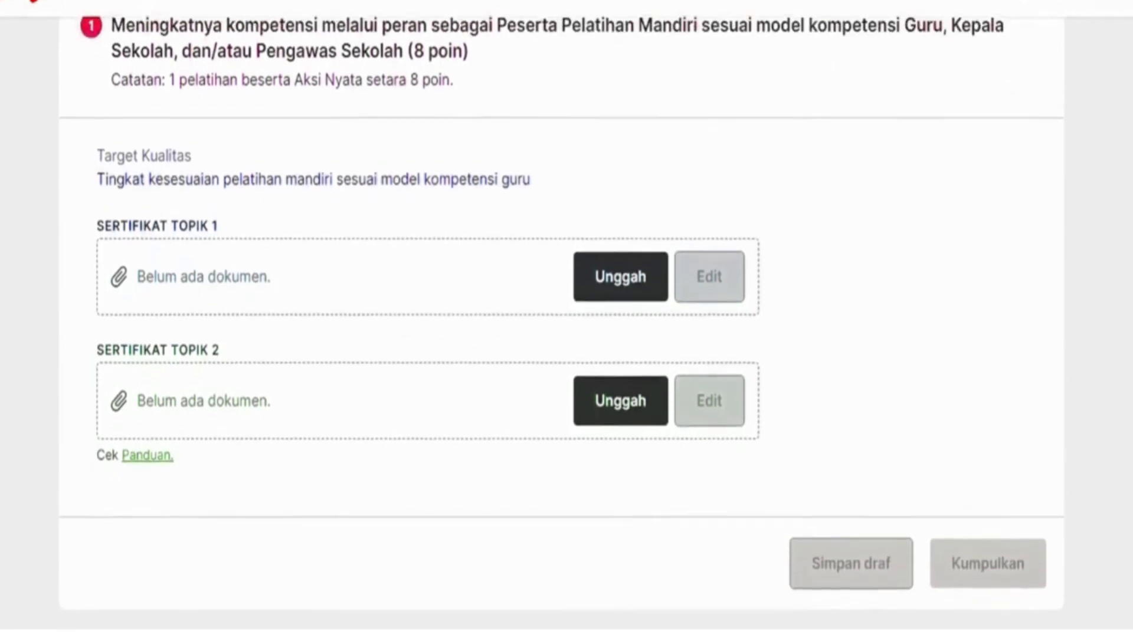
{"action": "scroll", "coordinate": [560, 325], "scroll_direction": "up", "scroll_amount": 1}
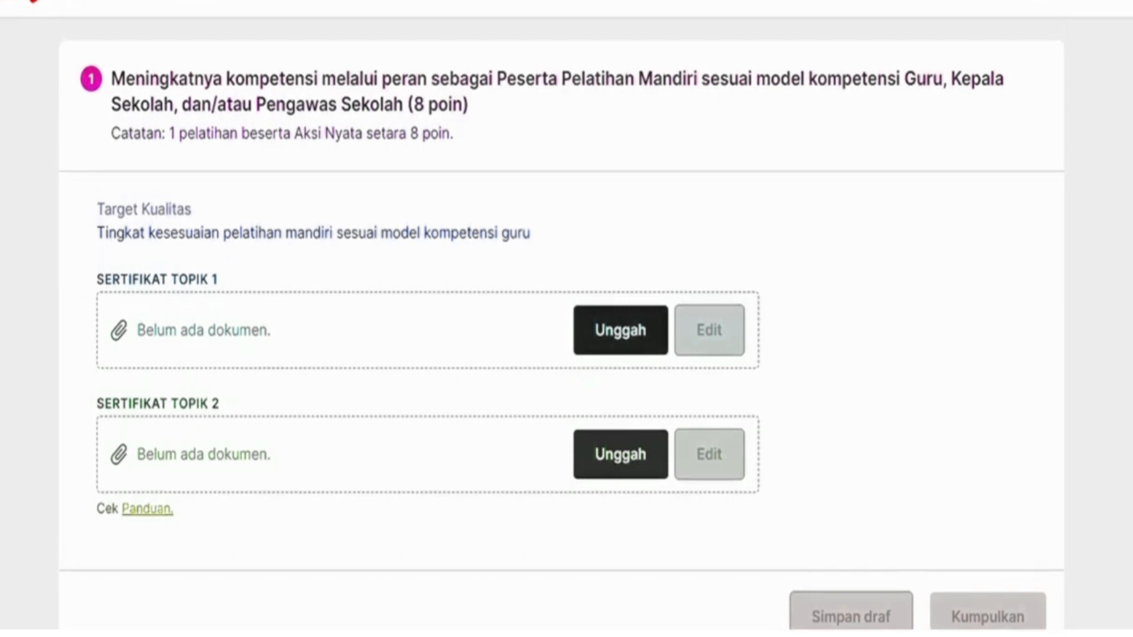
{"action": "left_click", "coordinate": [621, 330]}
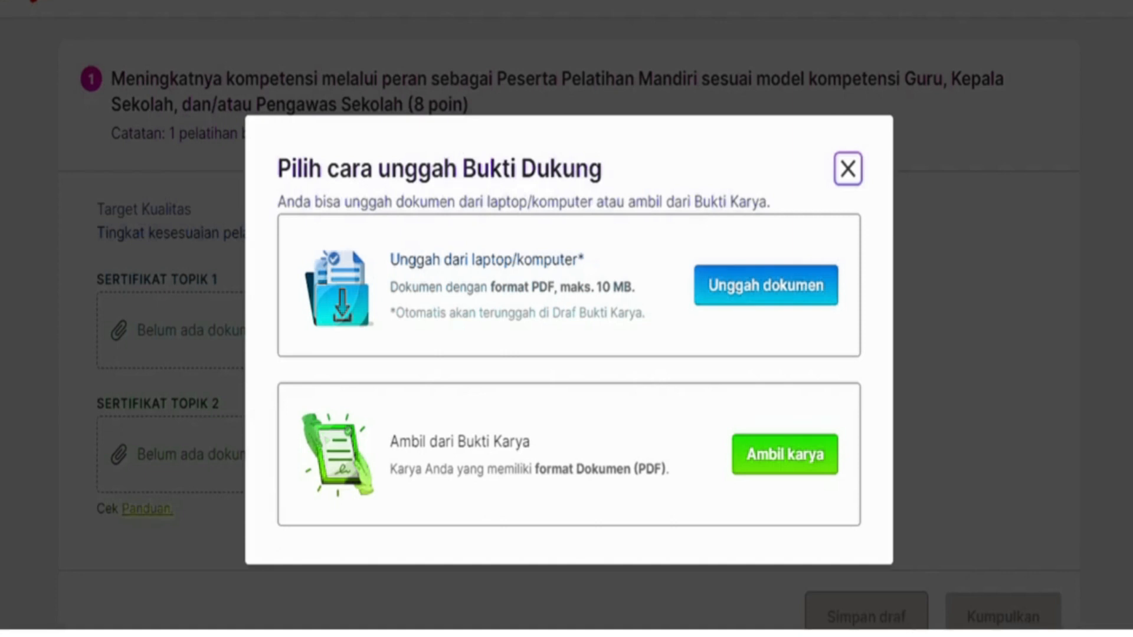
{"action": "key", "text": "Escape"}
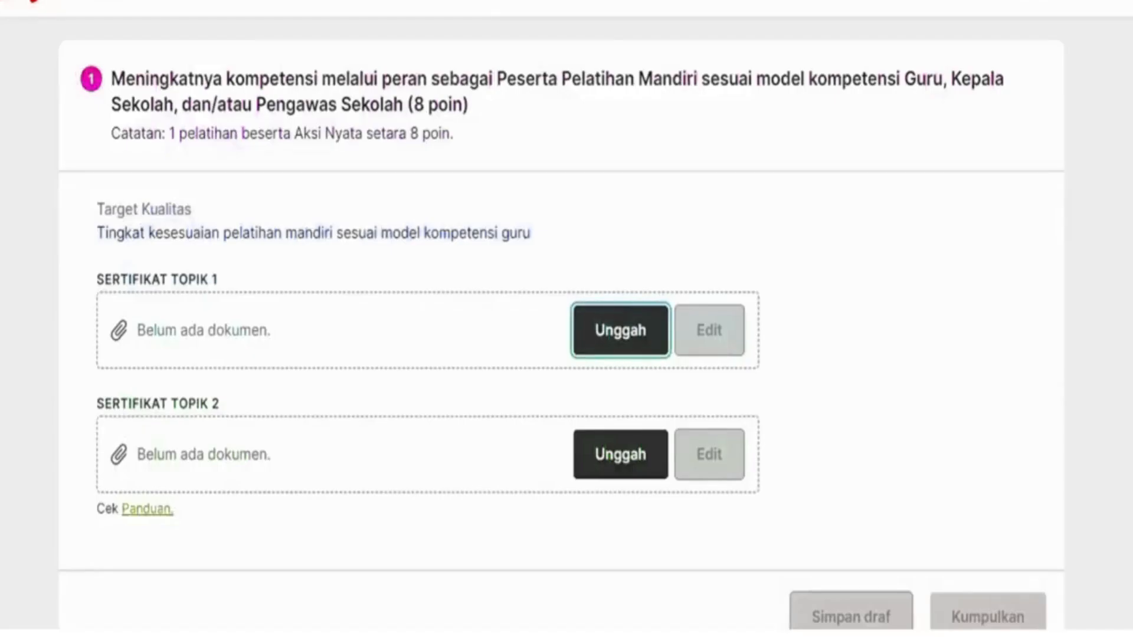
- Review the certificate slots and submission options of the Peserta Pelatihan Mandiri form, and return to the document progress list
{"action": "scroll", "coordinate": [562, 322], "scroll_direction": "down", "scroll_amount": 2}
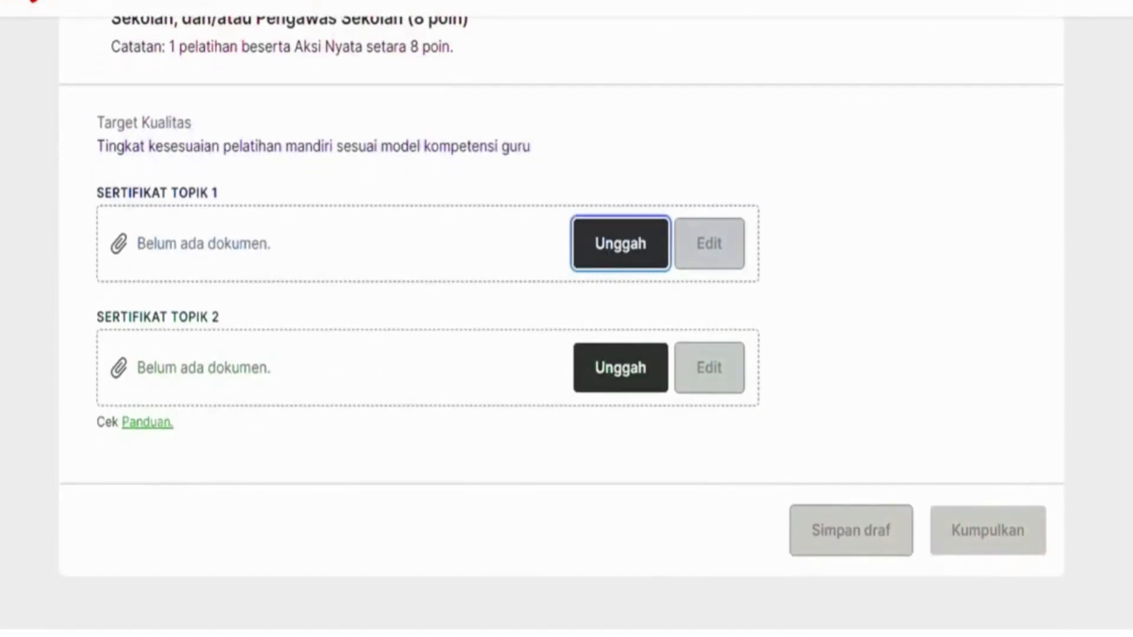
{"action": "scroll", "coordinate": [561, 309], "scroll_direction": "up", "scroll_amount": 1}
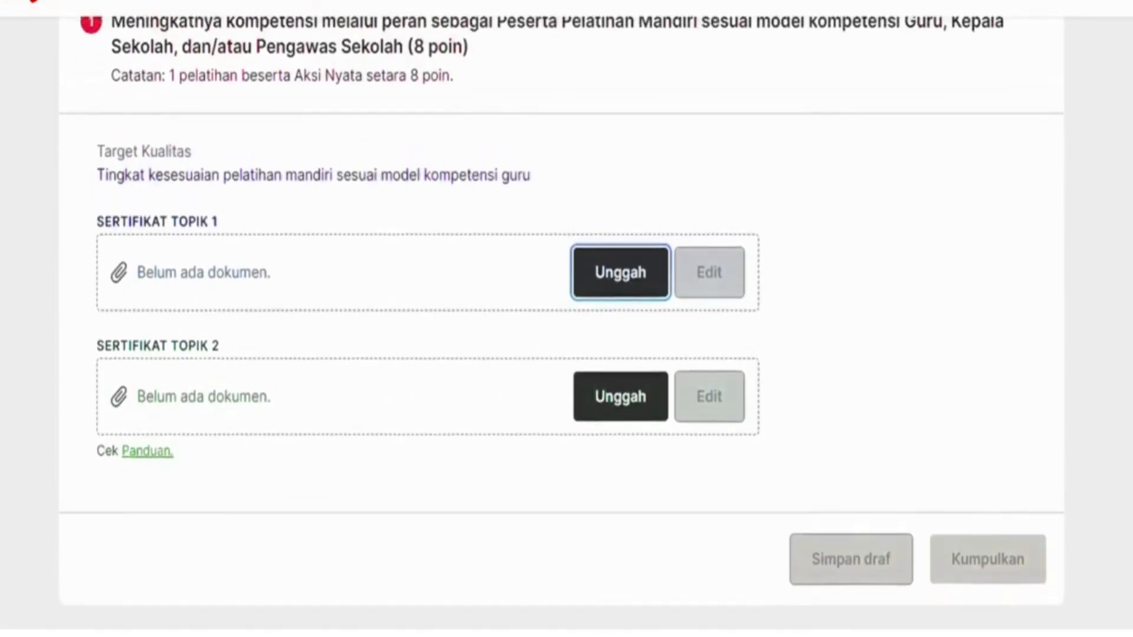
{"action": "scroll", "coordinate": [562, 323], "scroll_direction": "down", "scroll_amount": 1}
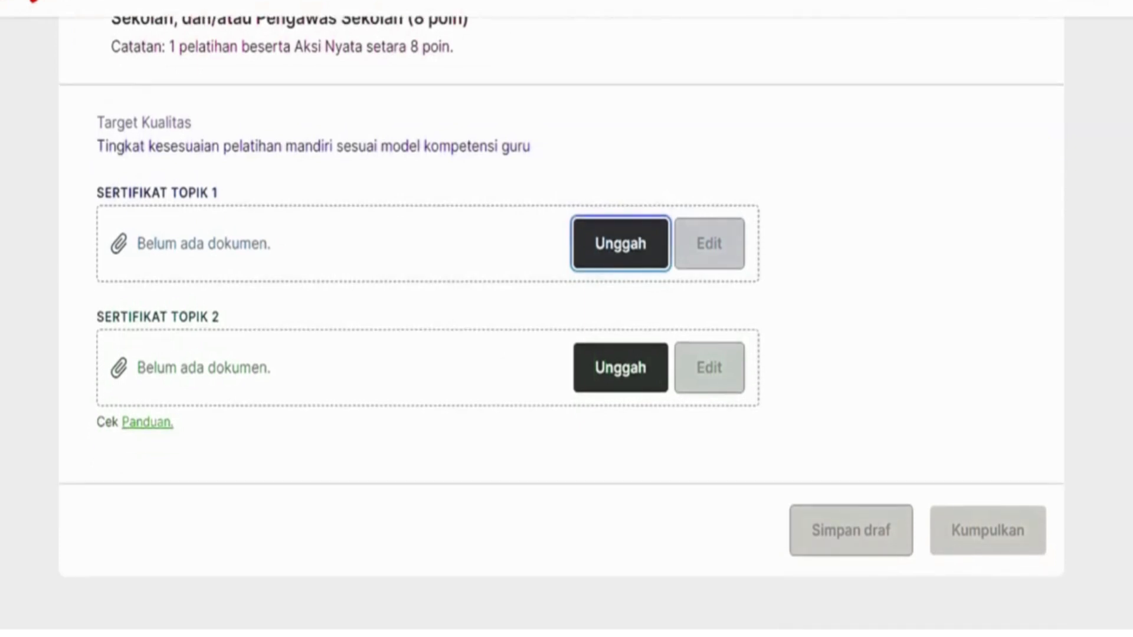
{"action": "scroll", "coordinate": [561, 319], "scroll_direction": "up", "scroll_amount": 5}
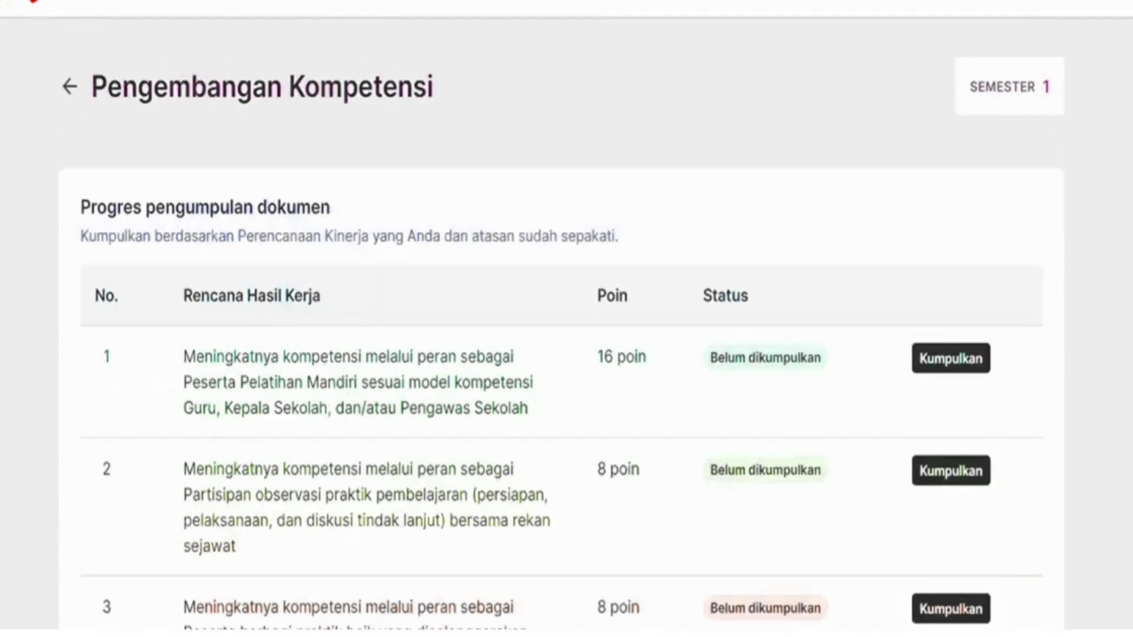
- Open work plan 2, the peer teaching observation, view the upload methods for its Laporan, and return to the progress list
{"action": "scroll", "coordinate": [561, 324], "scroll_direction": "down", "scroll_amount": 2}
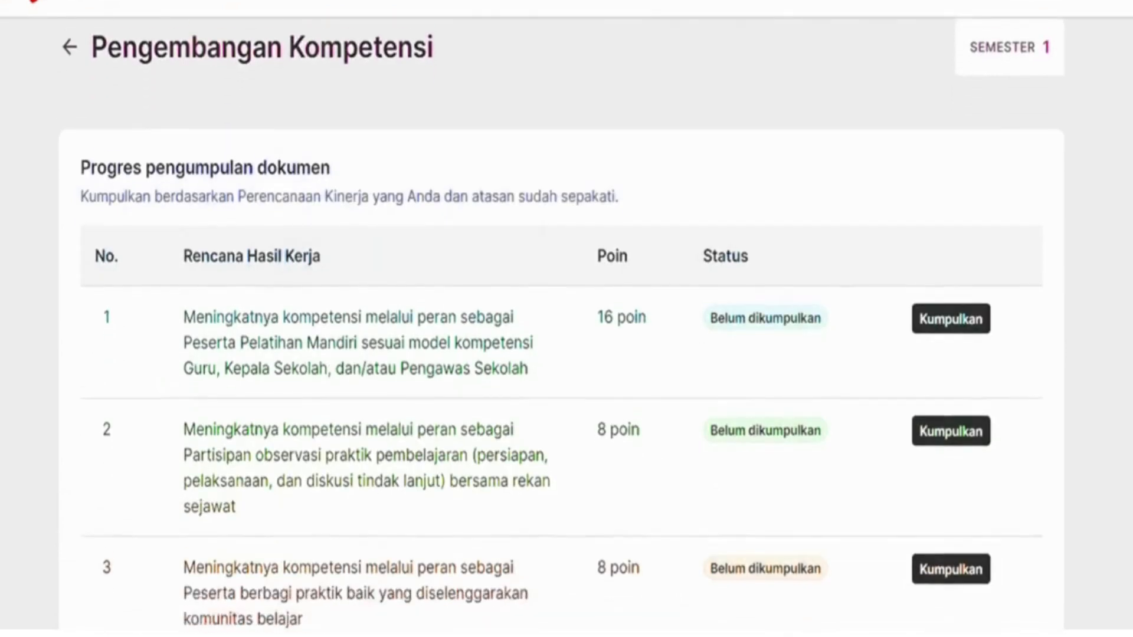
{"action": "scroll", "coordinate": [562, 324], "scroll_direction": "down", "scroll_amount": 3}
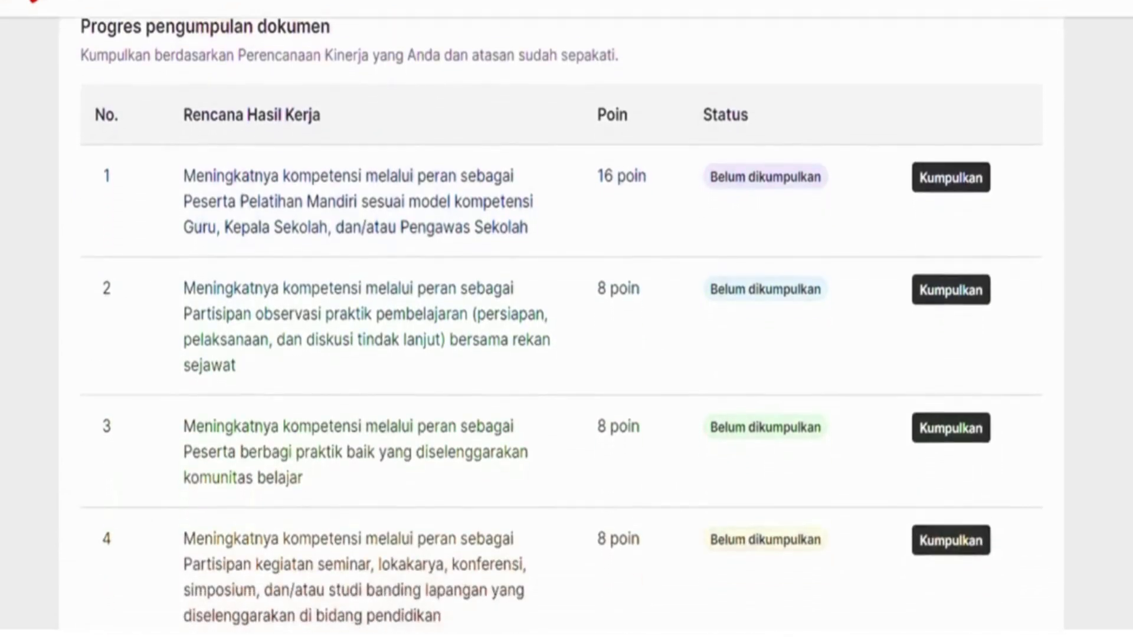
{"action": "scroll", "coordinate": [561, 324], "scroll_direction": "down", "scroll_amount": 1}
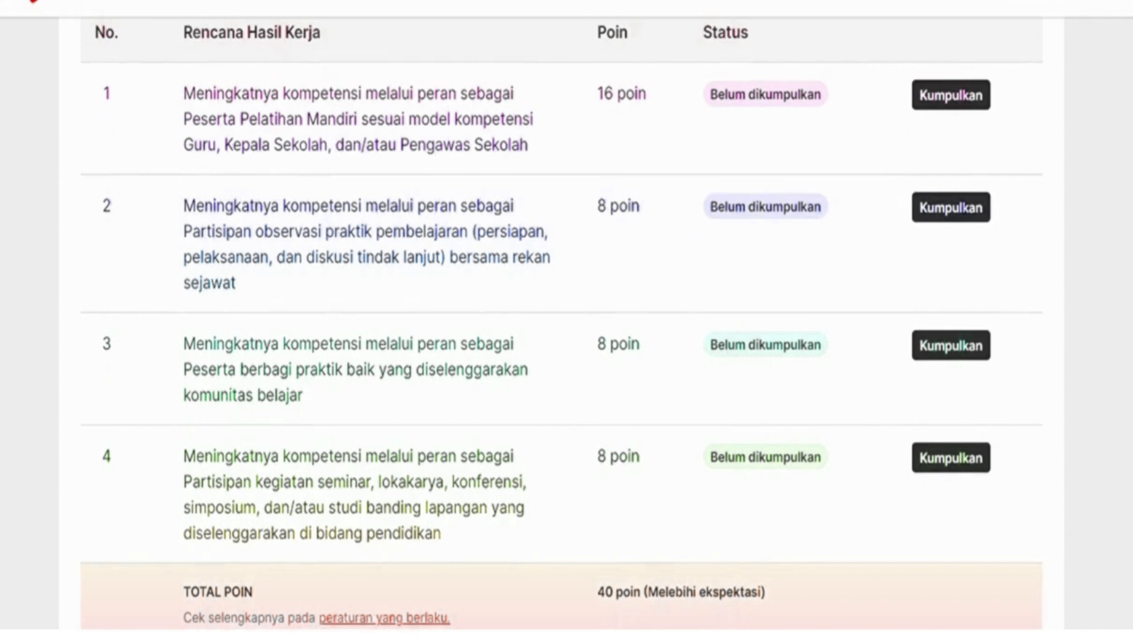
{"action": "scroll", "coordinate": [561, 328], "scroll_direction": "up", "scroll_amount": 1}
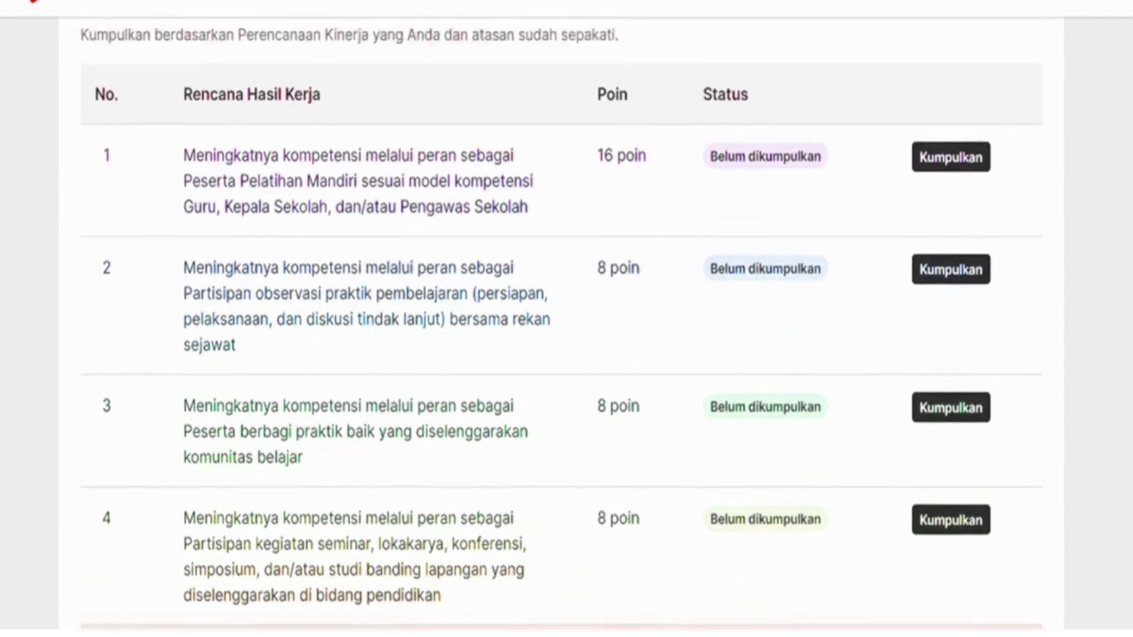
{"action": "scroll", "coordinate": [562, 324], "scroll_direction": "down", "scroll_amount": 1}
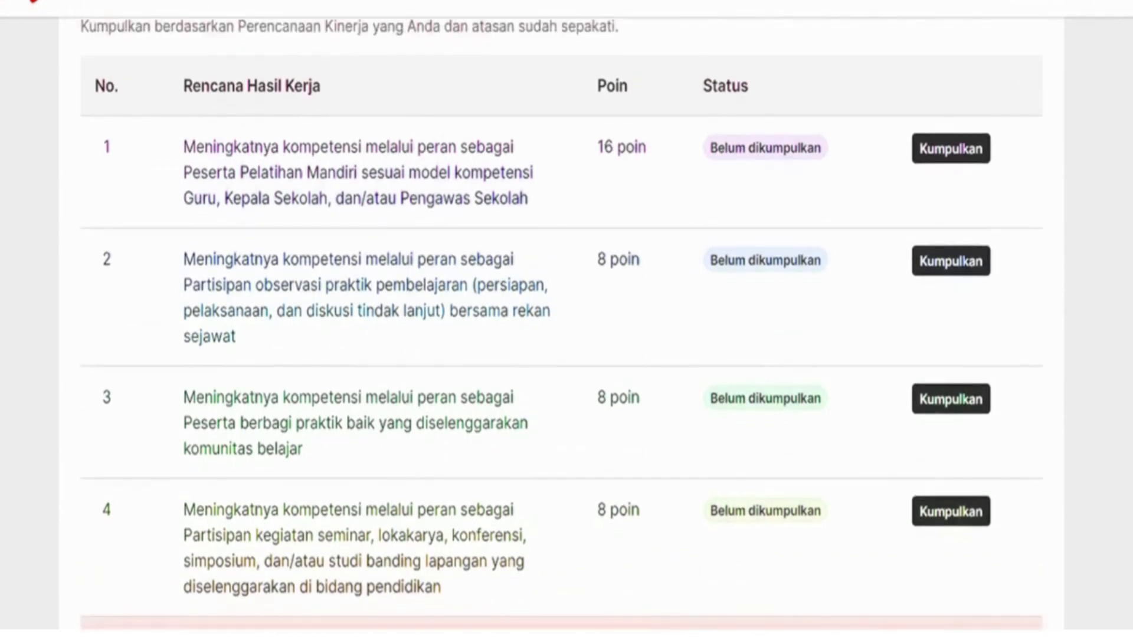
{"action": "left_click", "coordinate": [951, 261]}
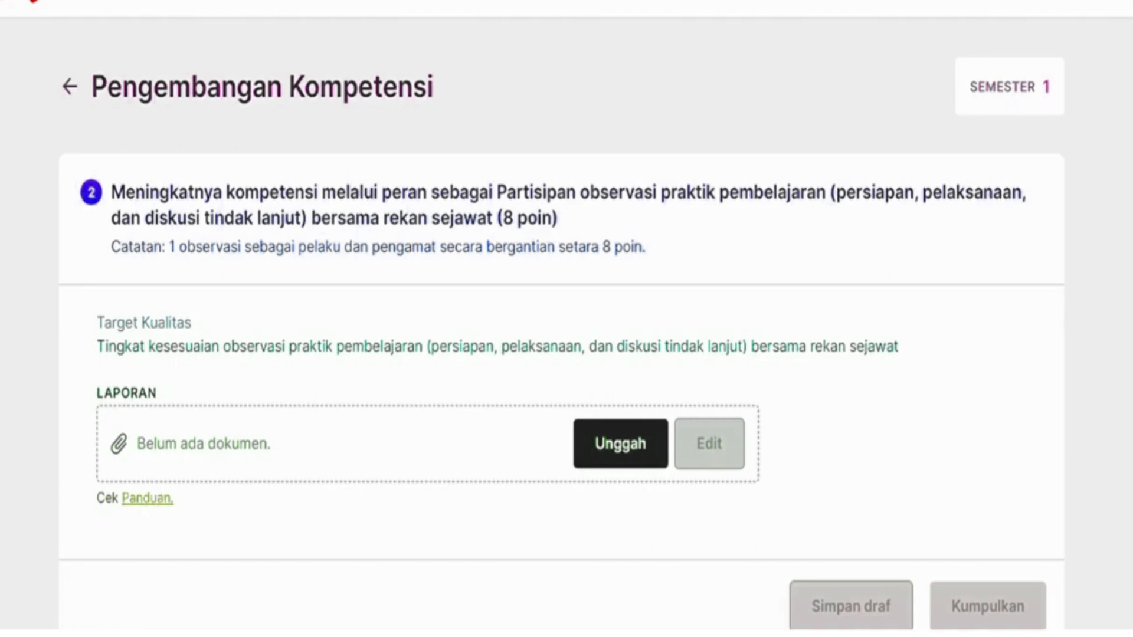
{"action": "left_click", "coordinate": [620, 444]}
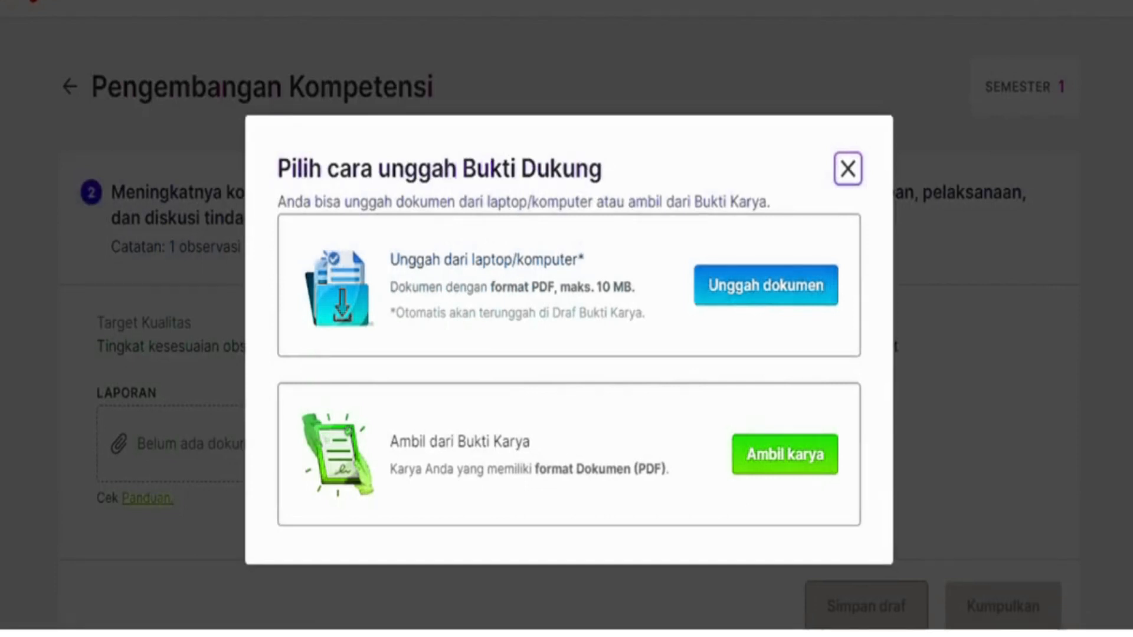
{"action": "key", "text": "Escape"}
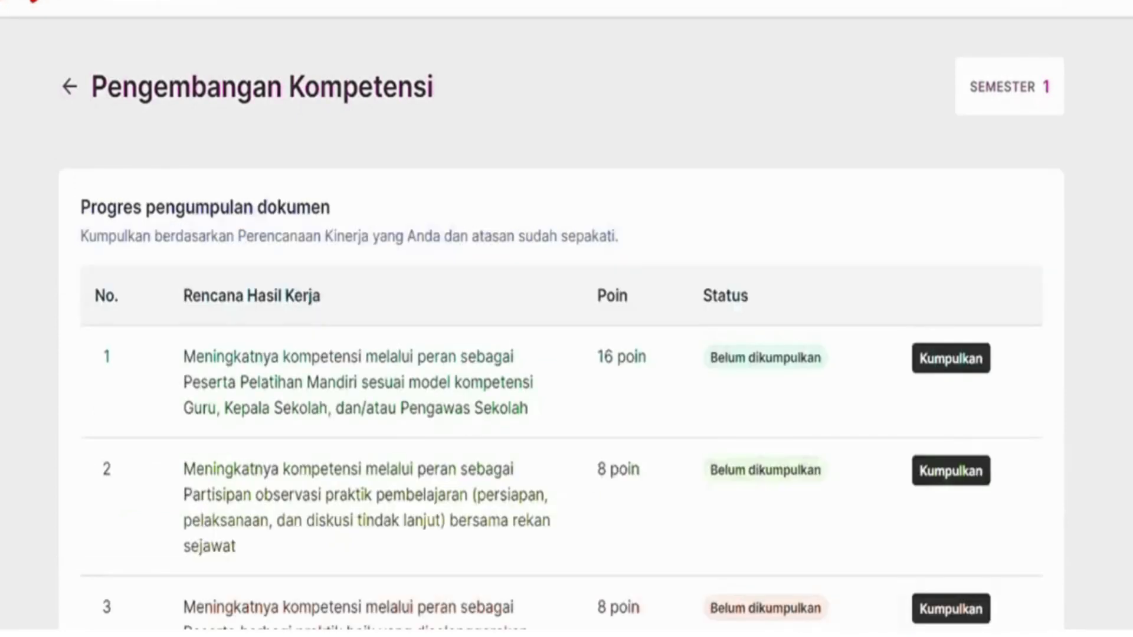
- Examine the remaining work plans, their points and submission statuses, and the total points row in the progress list
{"action": "scroll", "coordinate": [560, 354], "scroll_direction": "down", "scroll_amount": 5}
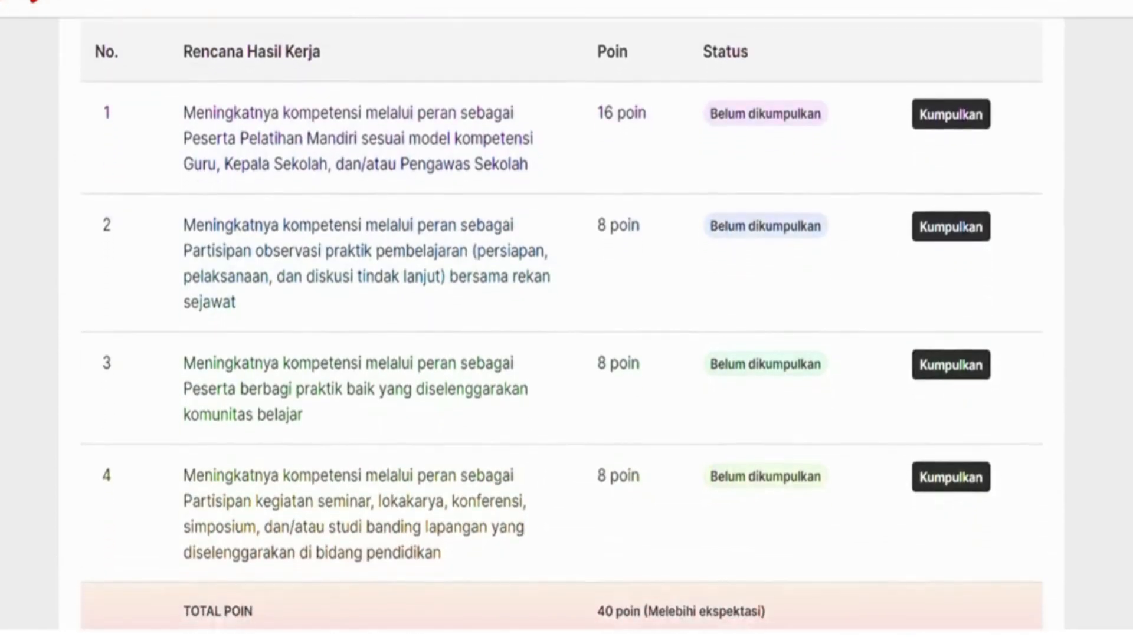
{"action": "scroll", "coordinate": [560, 324], "scroll_direction": "down", "scroll_amount": 1}
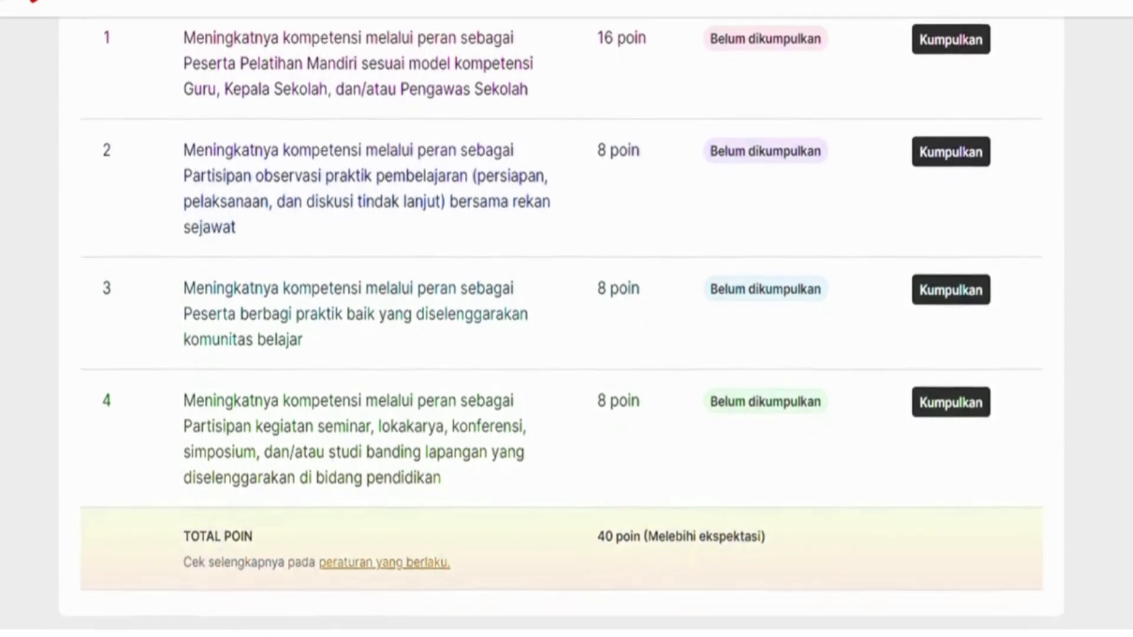
{"action": "scroll", "coordinate": [560, 325], "scroll_direction": "down", "scroll_amount": 1}
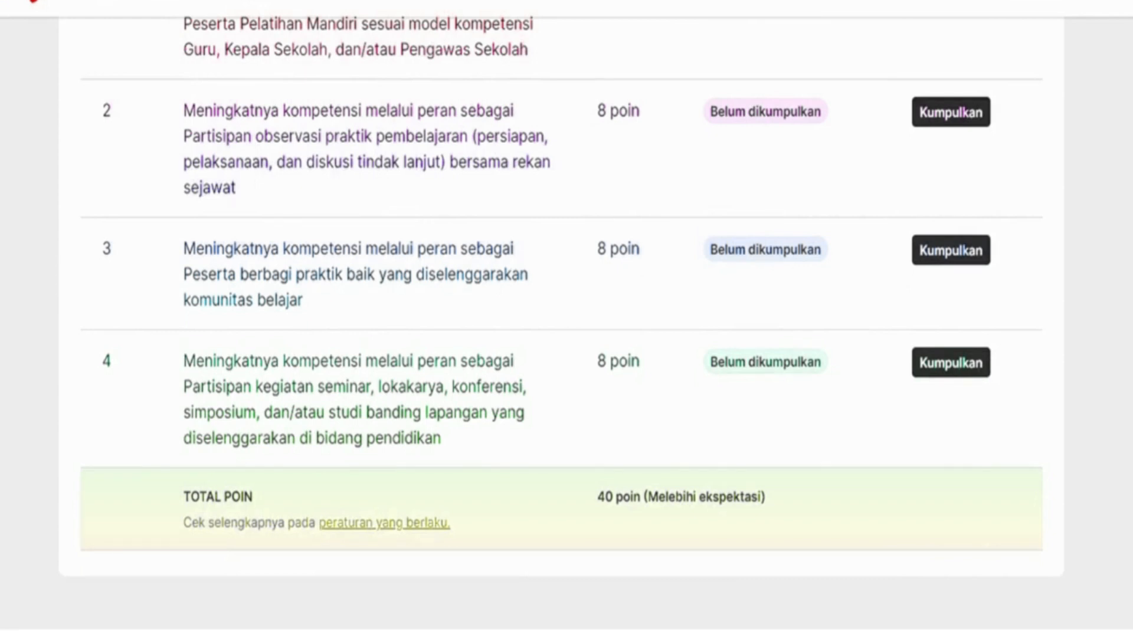
{"action": "scroll", "coordinate": [561, 323], "scroll_direction": "up", "scroll_amount": 5}
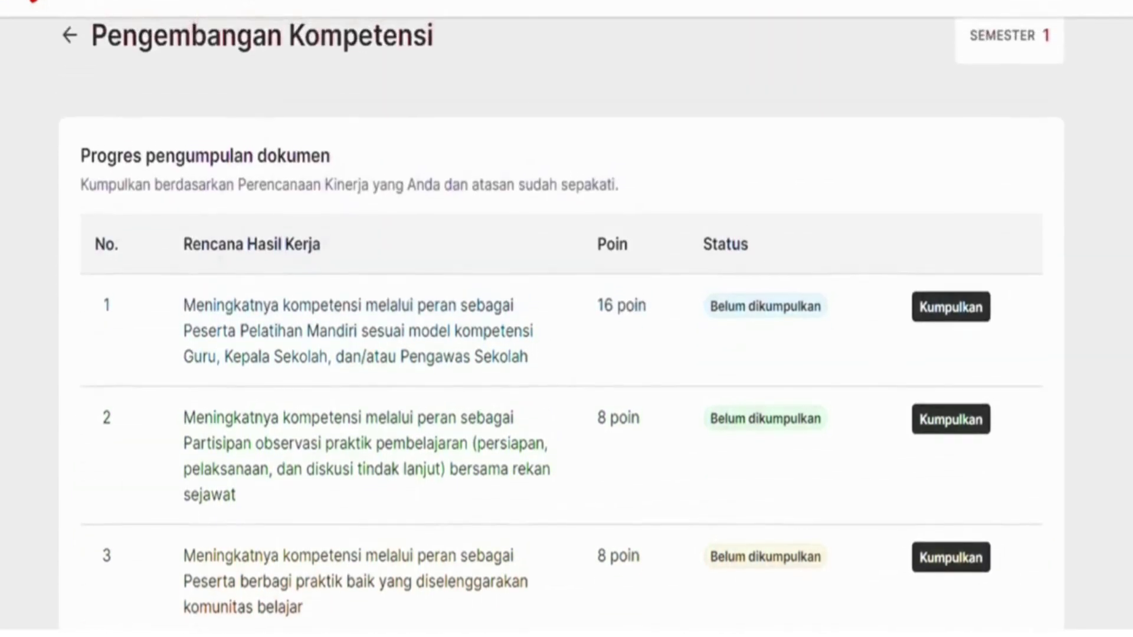
{"action": "scroll", "coordinate": [561, 323], "scroll_direction": "down", "scroll_amount": 1}
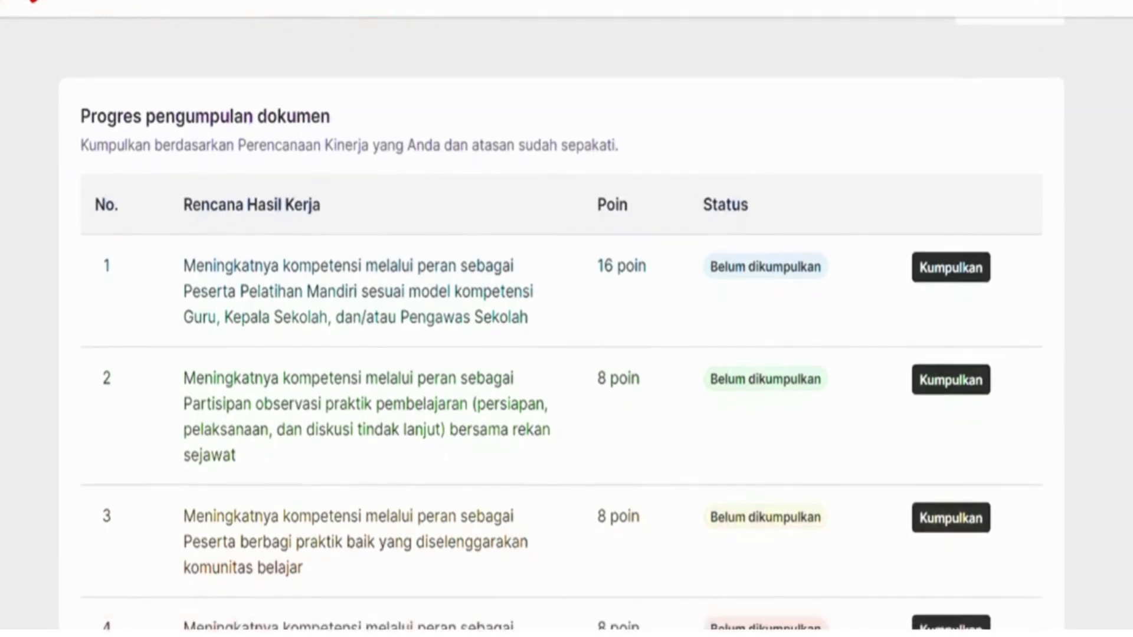
{"action": "scroll", "coordinate": [561, 322], "scroll_direction": "up", "scroll_amount": 1}
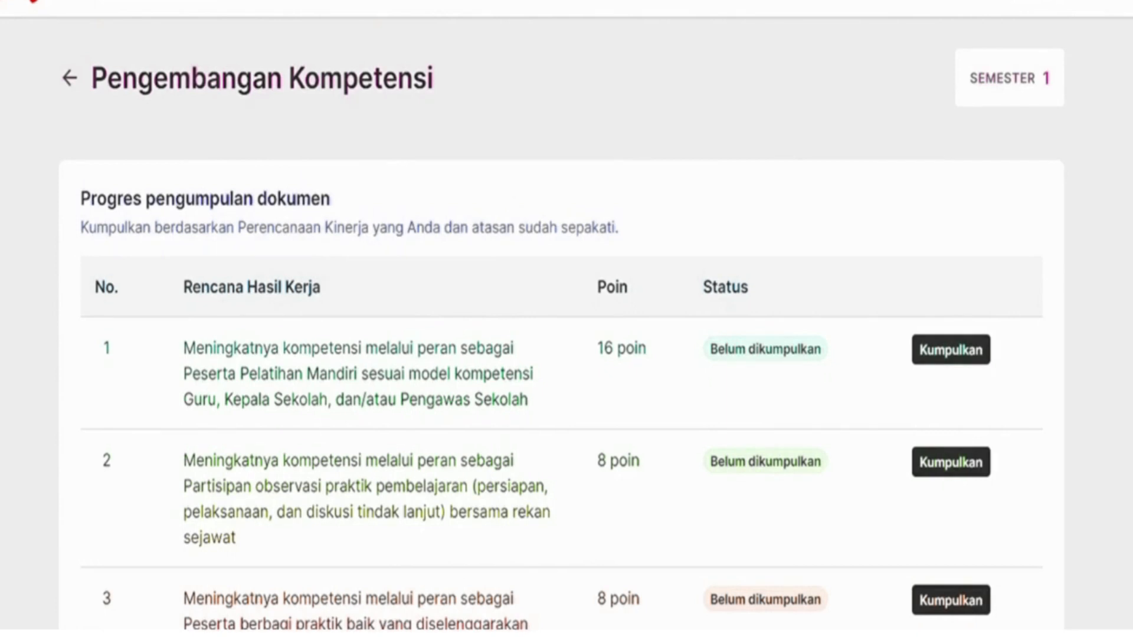
{"action": "scroll", "coordinate": [561, 323], "scroll_direction": "down", "scroll_amount": 5}
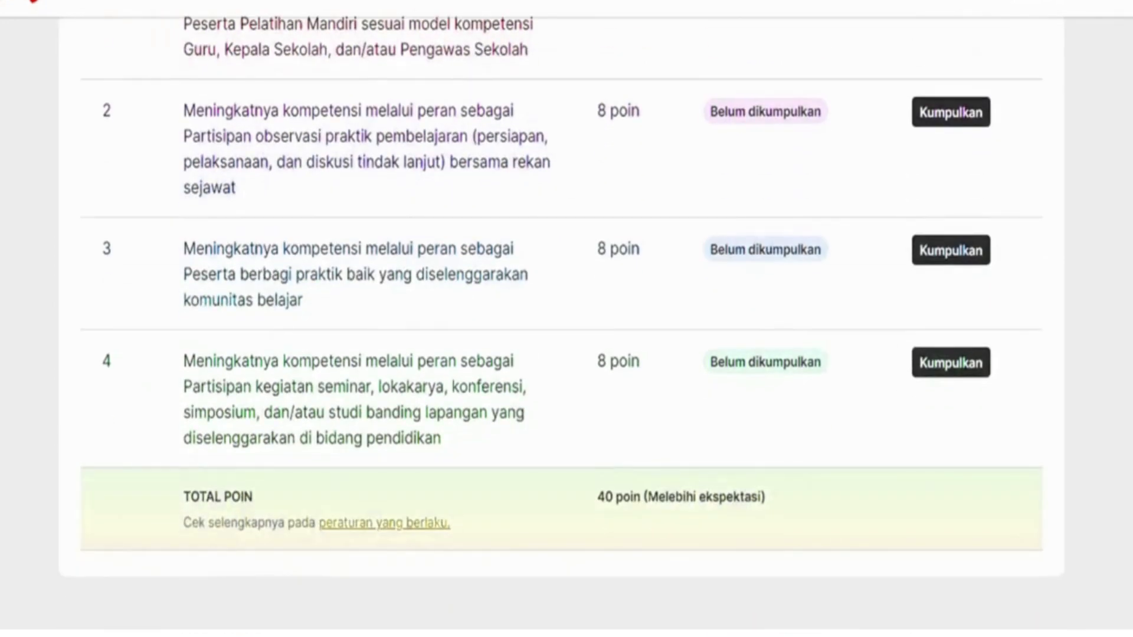
- Return to the Pelaksanaan Kinerja overview and open the Tugas Tambahan document progress list
{"action": "scroll", "coordinate": [561, 323], "scroll_direction": "up", "scroll_amount": 5}
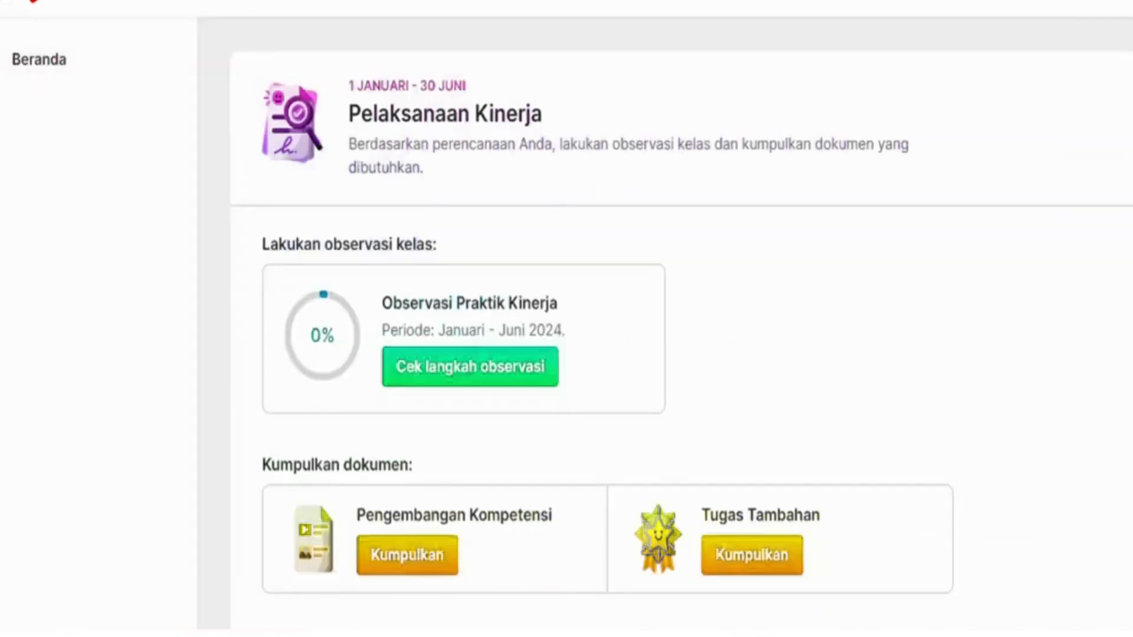
{"action": "scroll", "coordinate": [681, 323], "scroll_direction": "down", "scroll_amount": 3}
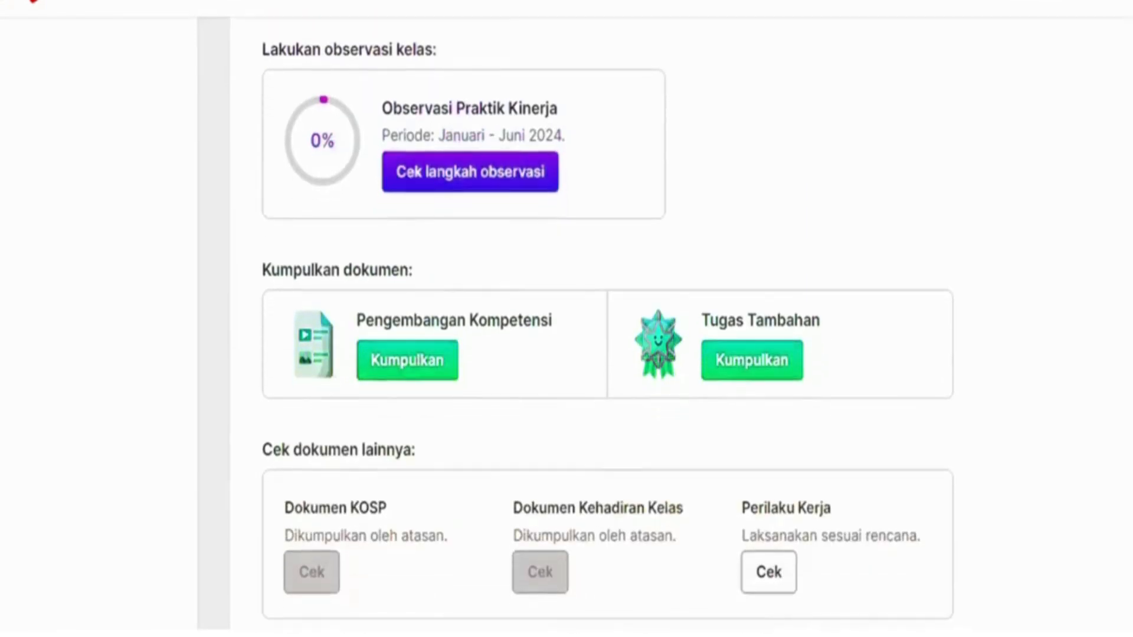
{"action": "left_click", "coordinate": [752, 360]}
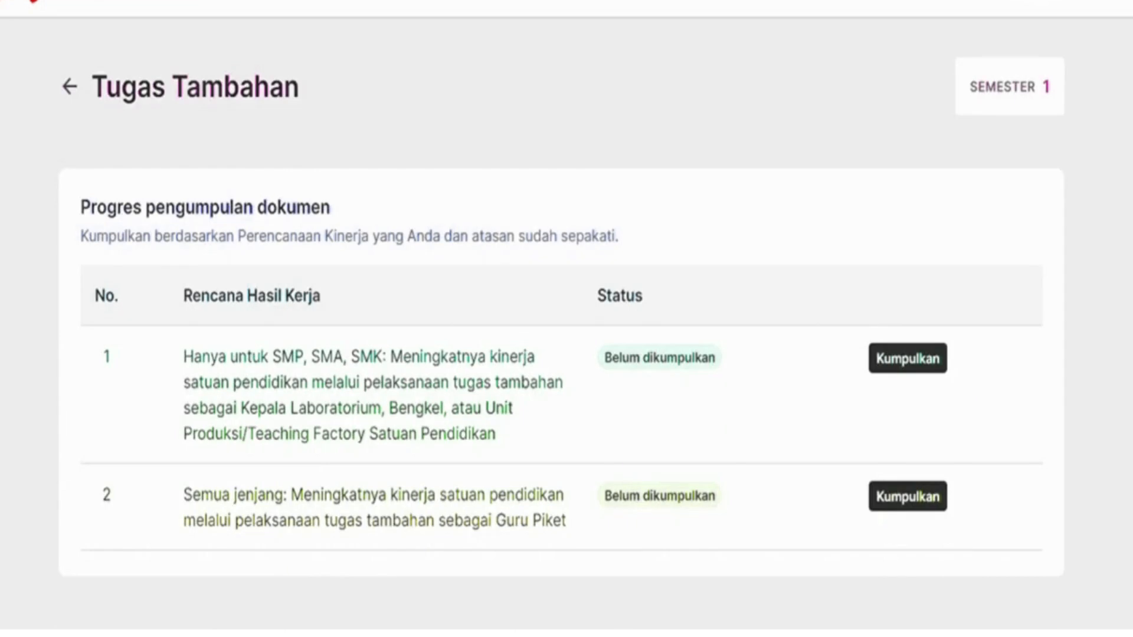
{"action": "scroll", "coordinate": [561, 314], "scroll_direction": "down", "scroll_amount": 1}
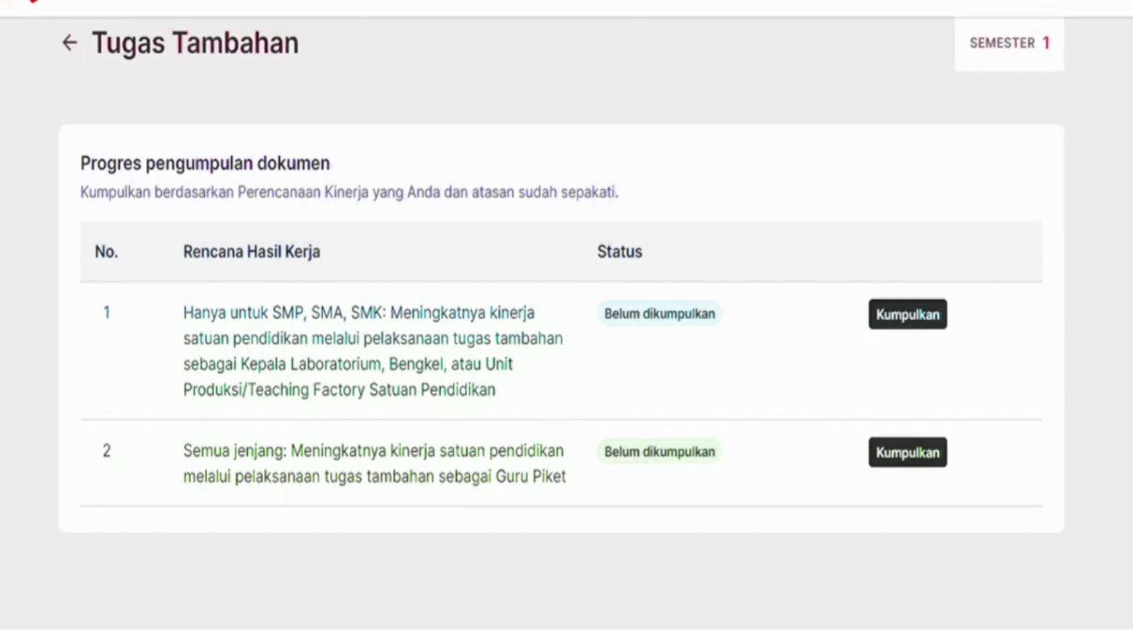
- Open Tugas Tambahan work plan 1, view the upload methods for its Laporan disertai Surat Keputusan/Surat Tugas, and return to the progress list
{"action": "left_click", "coordinate": [908, 314]}
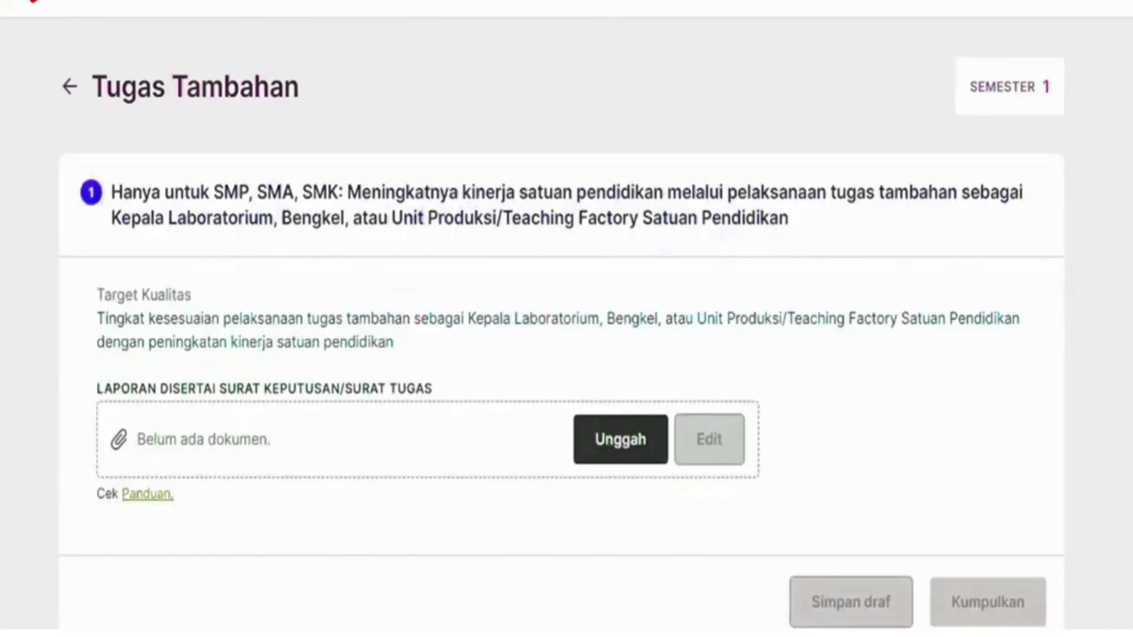
{"action": "scroll", "coordinate": [561, 323], "scroll_direction": "down", "scroll_amount": 1}
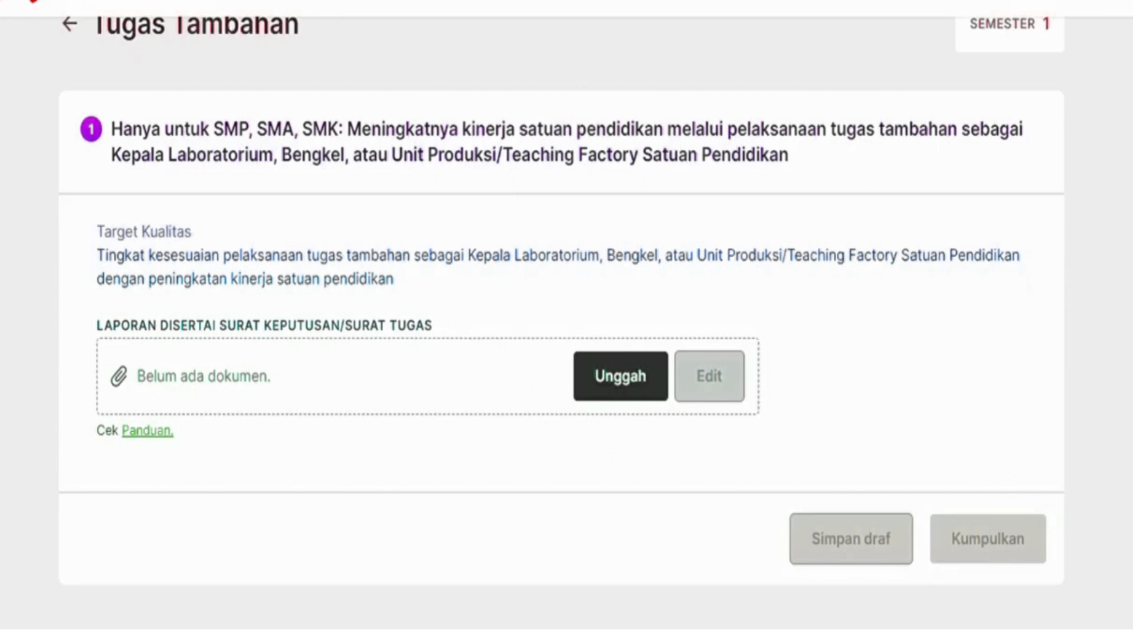
{"action": "left_click", "coordinate": [621, 377]}
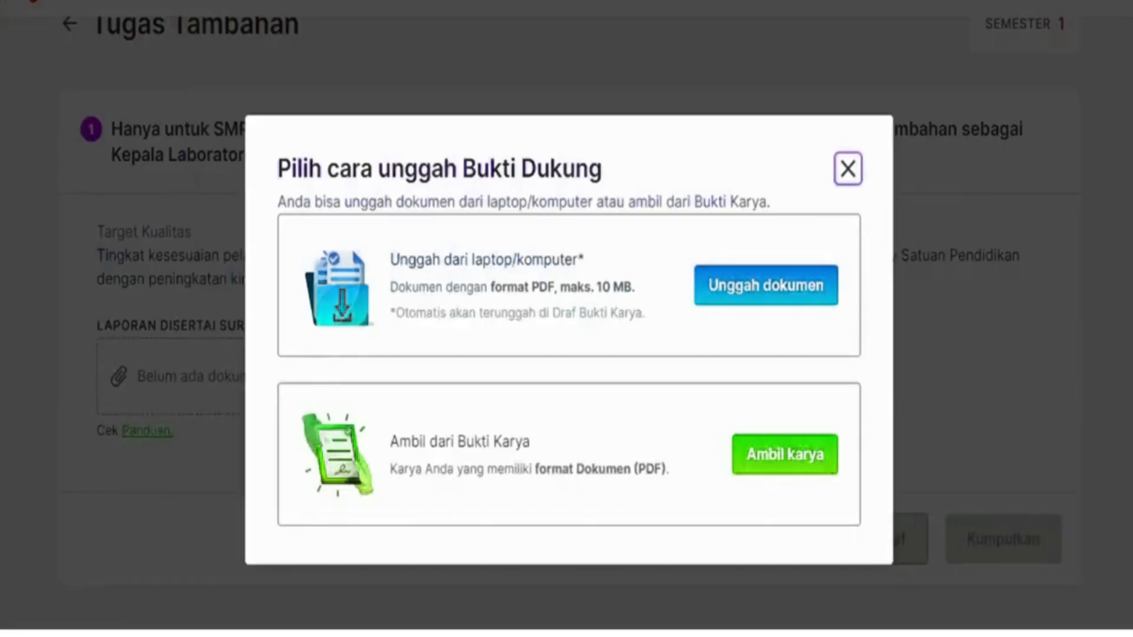
{"action": "key", "text": "Escape"}
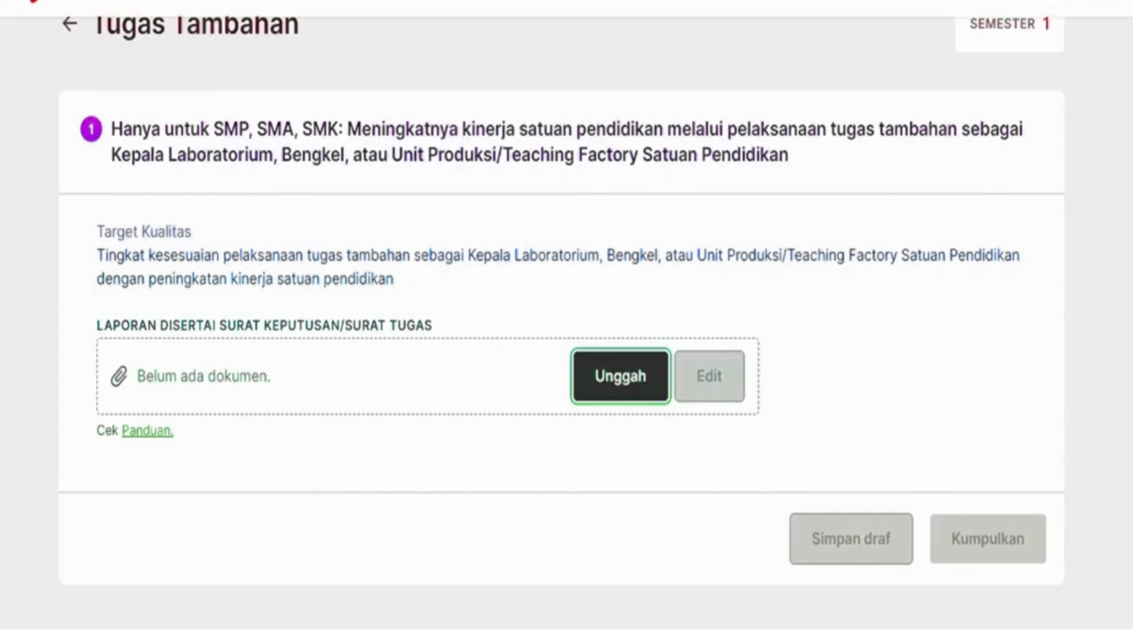
{"action": "left_click", "coordinate": [69, 23]}
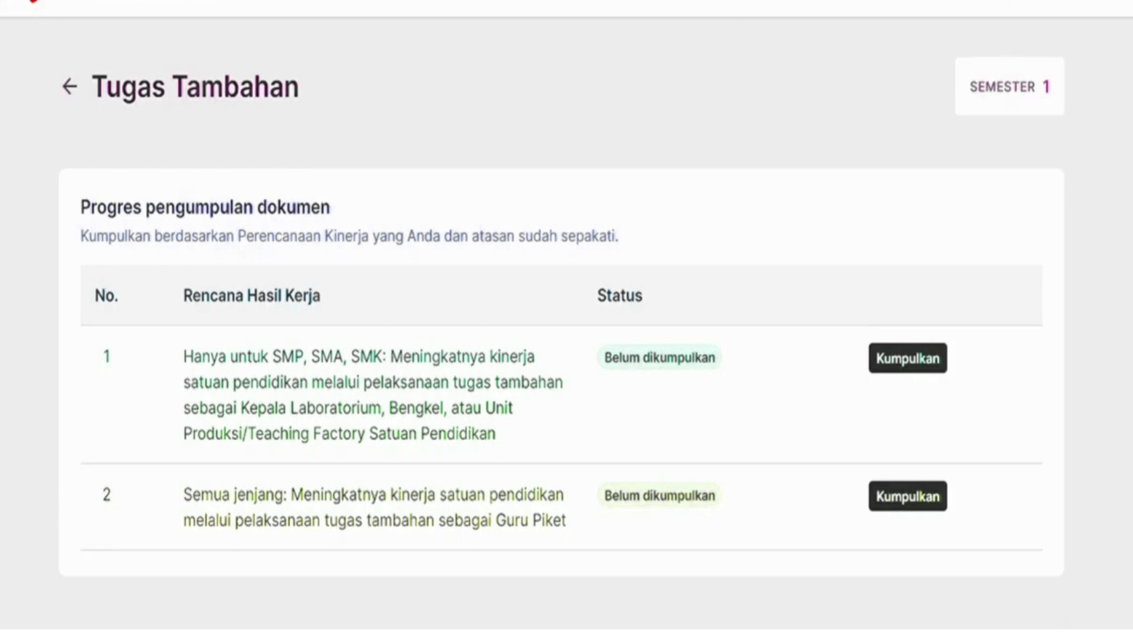
- Open the Guru Piket work plan, view the upload methods for its supporting report, and return to the Tugas Tambahan progress list
{"action": "left_click", "coordinate": [908, 496]}
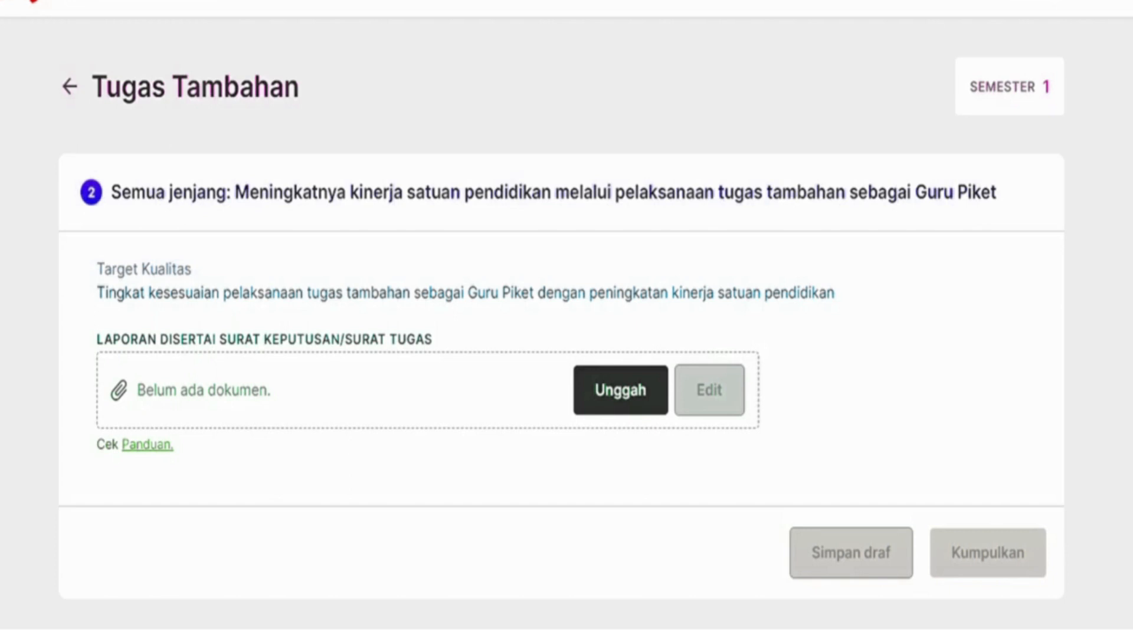
{"action": "left_click", "coordinate": [621, 390]}
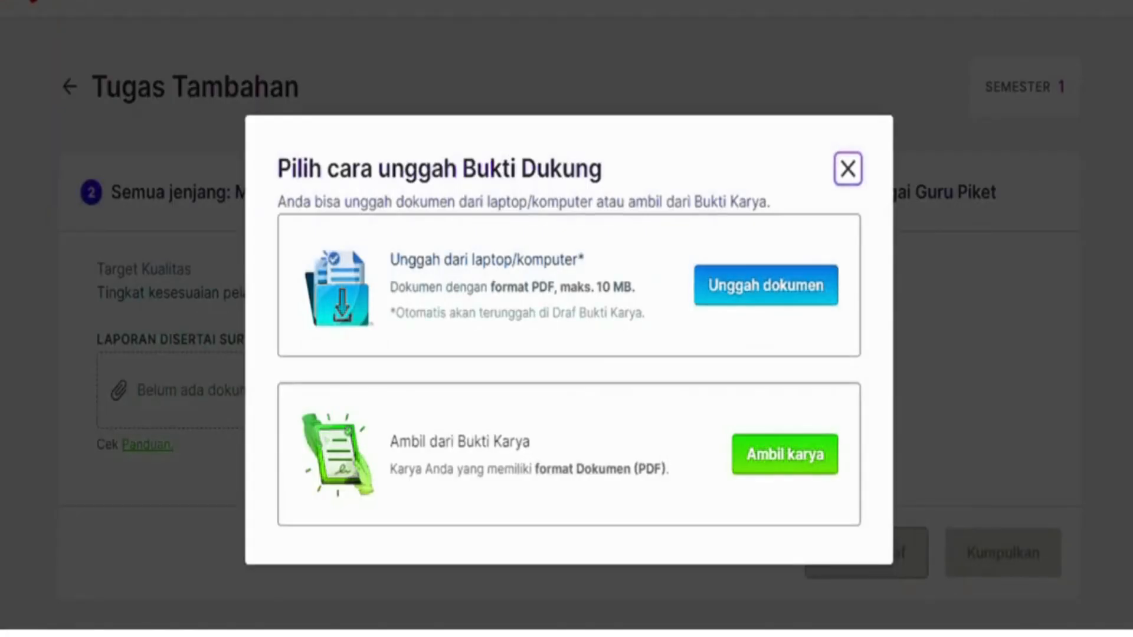
{"action": "key", "text": "Escape"}
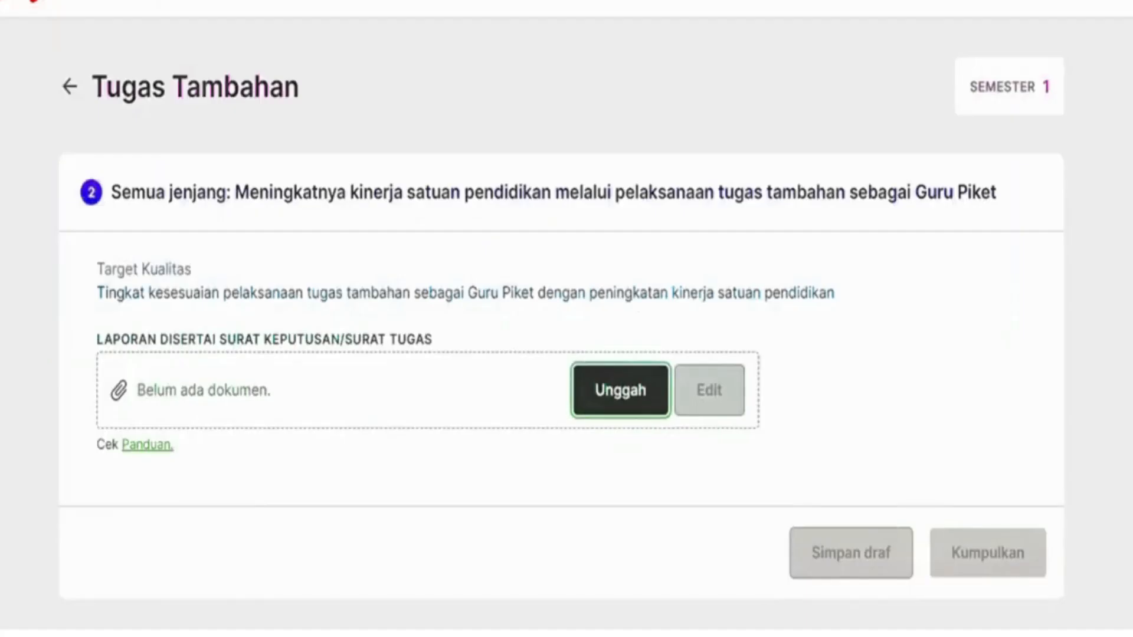
{"action": "left_click", "coordinate": [70, 87]}
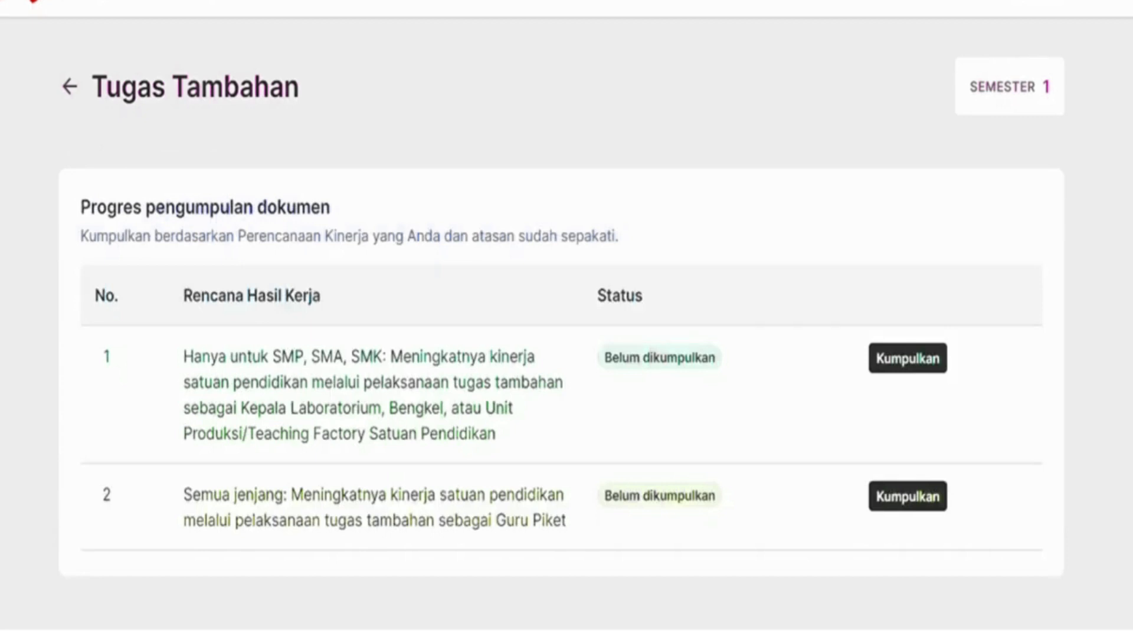
- Open the observation steps from Pelaksanaan Kinerja and examine the Praktik Kinerja indicator and the Bagian 1 stages
{"action": "left_click", "coordinate": [69, 87]}
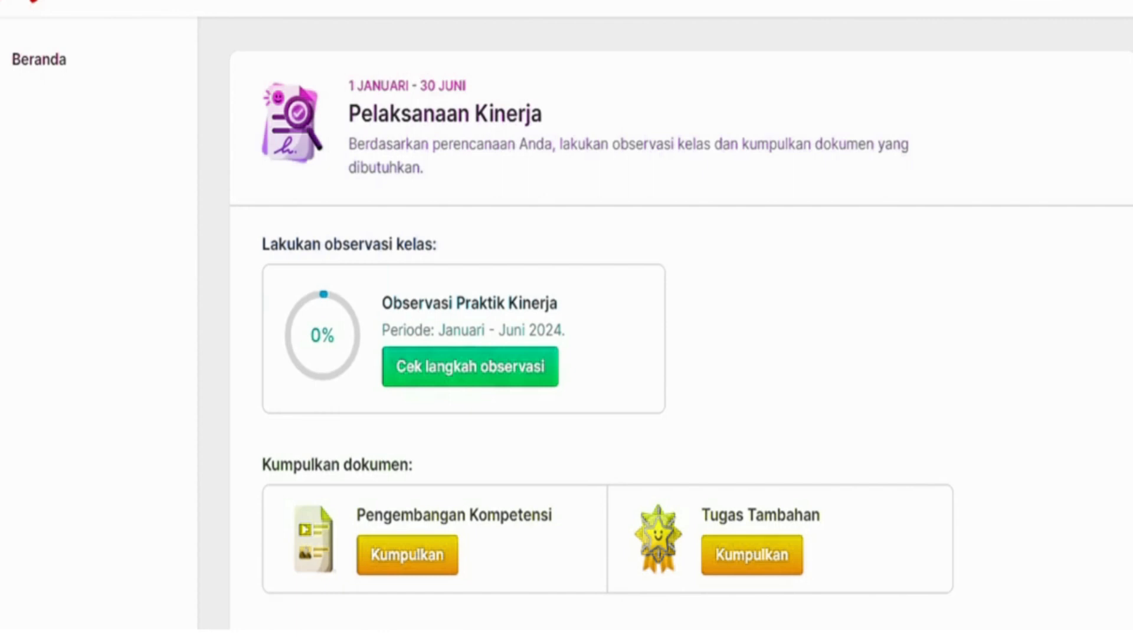
{"action": "left_click", "coordinate": [469, 366]}
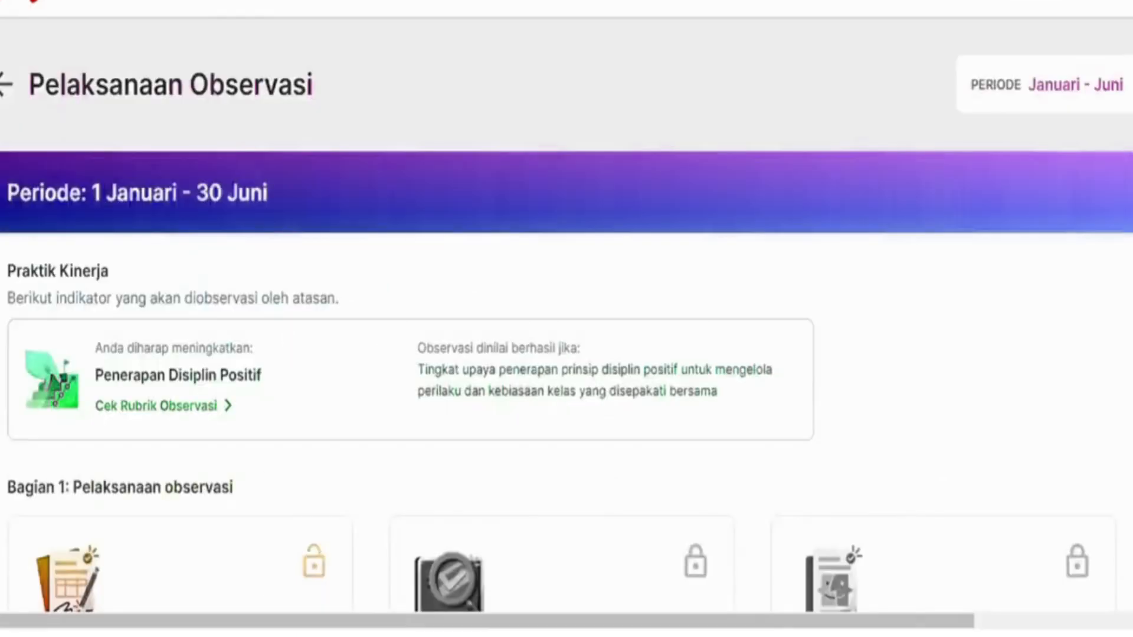
{"action": "scroll", "coordinate": [567, 330], "scroll_direction": "down", "scroll_amount": 2}
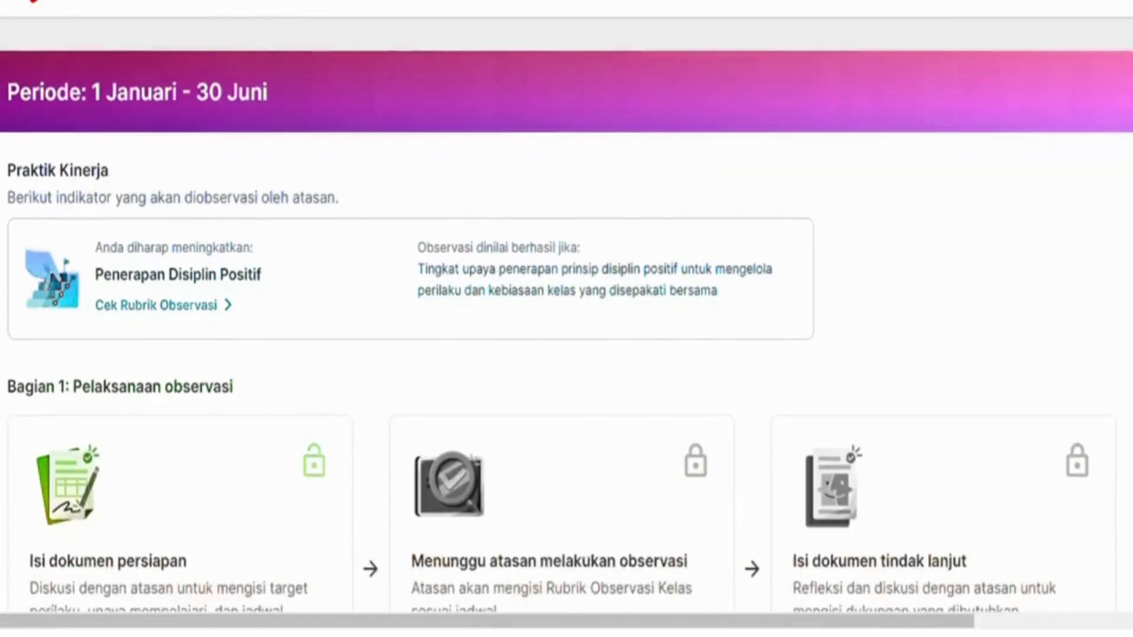
{"action": "scroll", "coordinate": [567, 330], "scroll_direction": "down", "scroll_amount": 1}
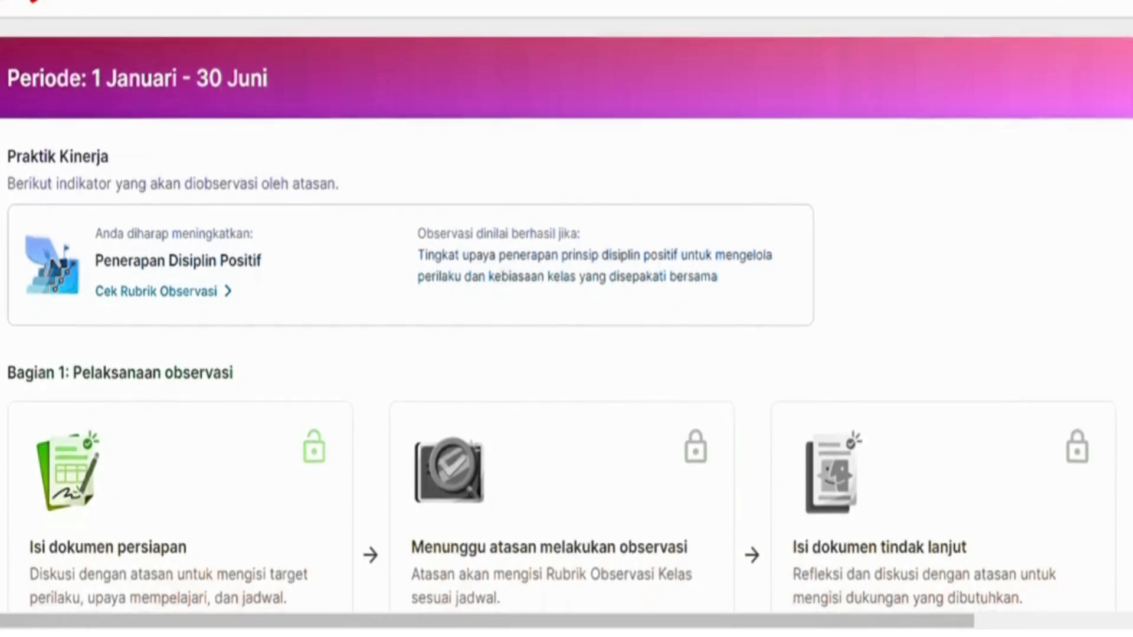
{"action": "scroll", "coordinate": [566, 331], "scroll_direction": "down", "scroll_amount": 1}
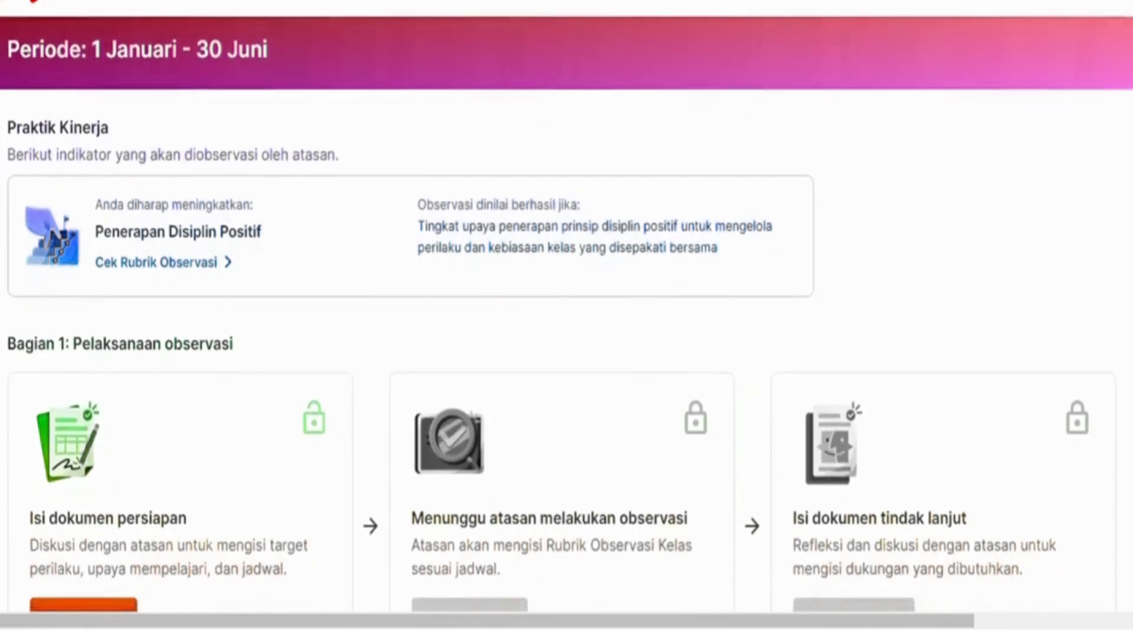
{"action": "scroll", "coordinate": [566, 330], "scroll_direction": "down", "scroll_amount": 1}
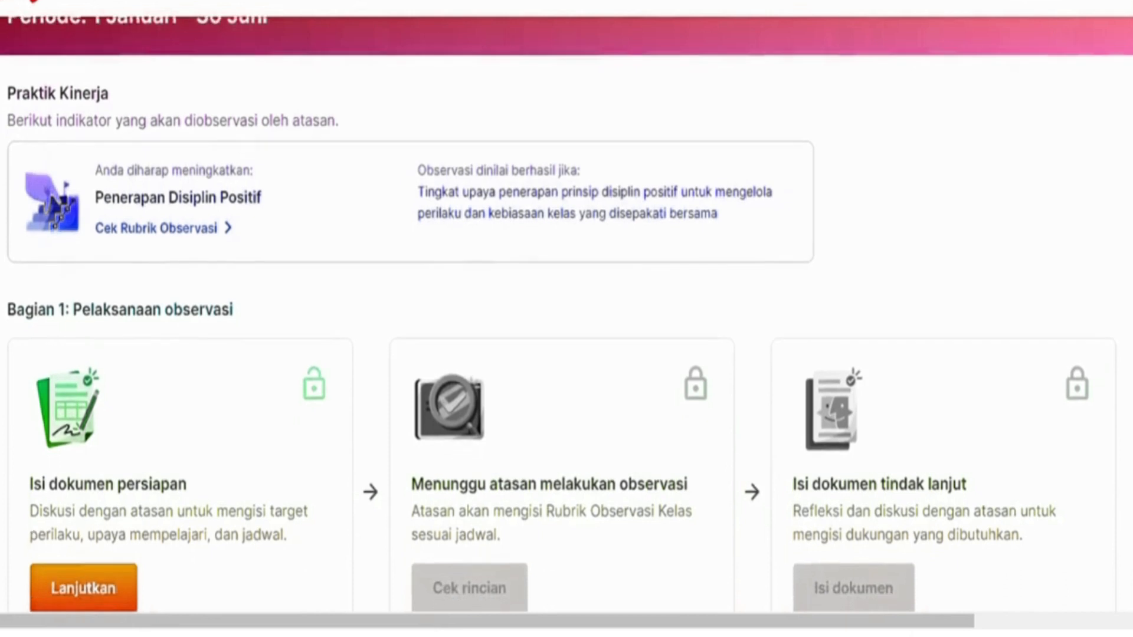
{"action": "scroll", "coordinate": [567, 330], "scroll_direction": "down", "scroll_amount": 1}
{"action": "scroll", "coordinate": [566, 330], "scroll_direction": "down", "scroll_amount": 1}
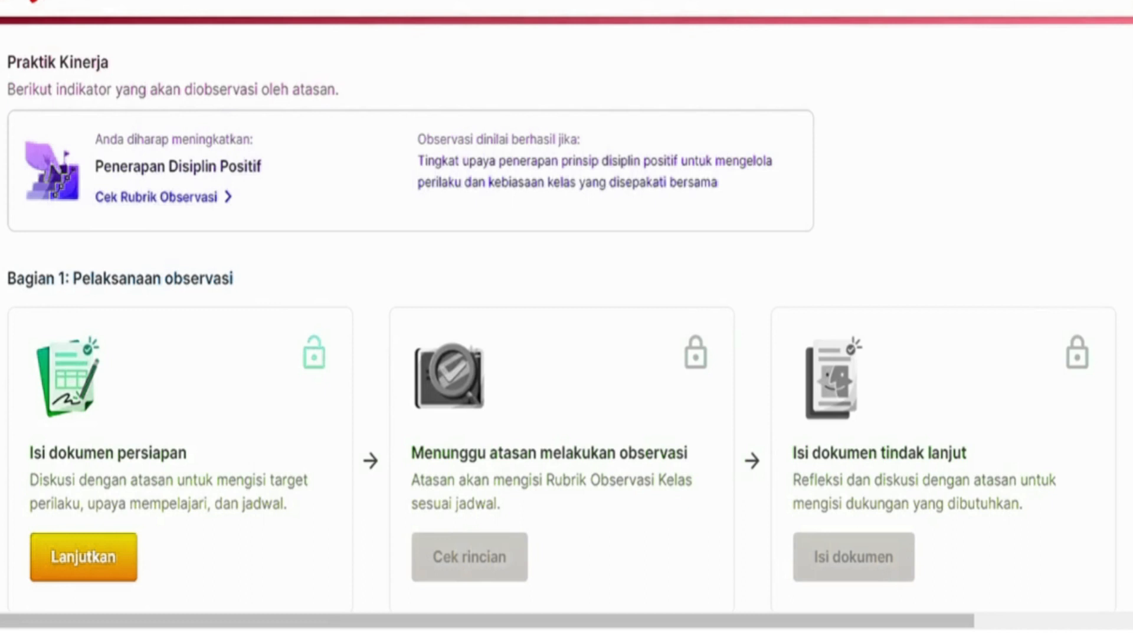
- Examine the sequence of stages in Bagian 1: Pelaksanaan observasi and Bagian 2: Tindak lanjut observasi, including their descriptions and locks
{"action": "scroll", "coordinate": [566, 313], "scroll_direction": "down", "scroll_amount": 4}
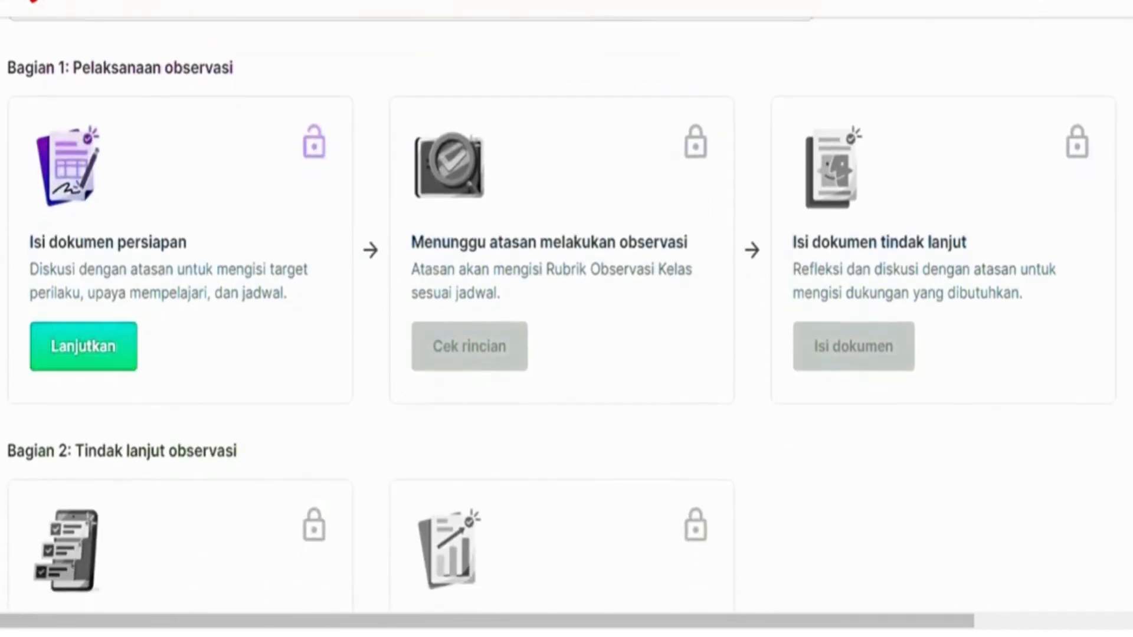
{"action": "scroll", "coordinate": [567, 313], "scroll_direction": "down", "scroll_amount": 1}
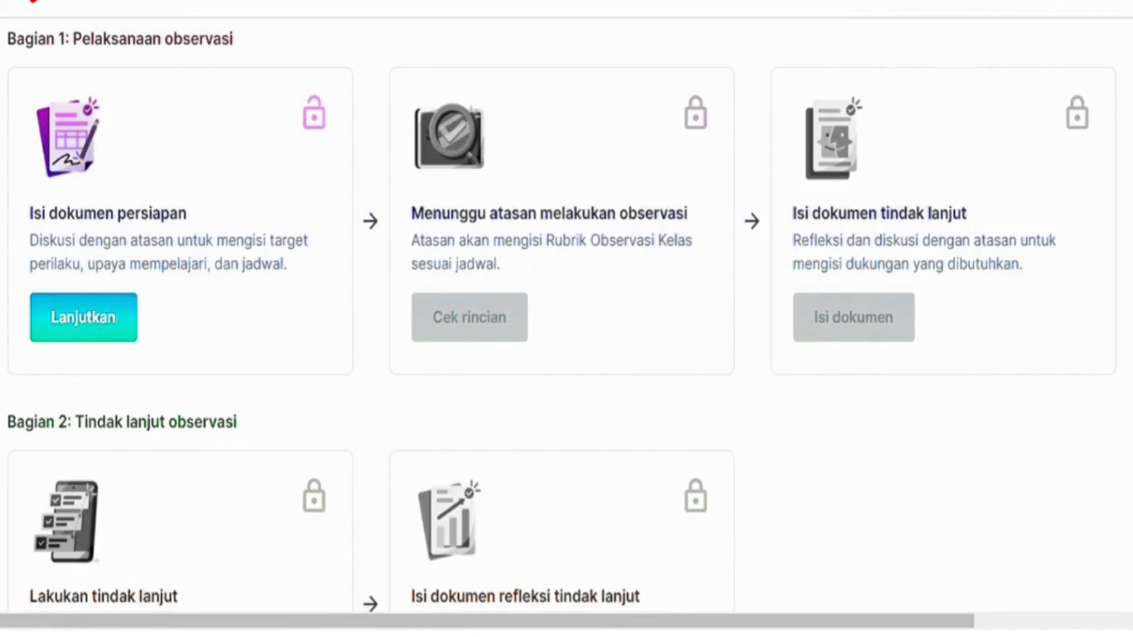
{"action": "scroll", "coordinate": [561, 324], "scroll_direction": "down", "scroll_amount": 1}
{"action": "scroll", "coordinate": [561, 324], "scroll_direction": "up", "scroll_amount": 2}
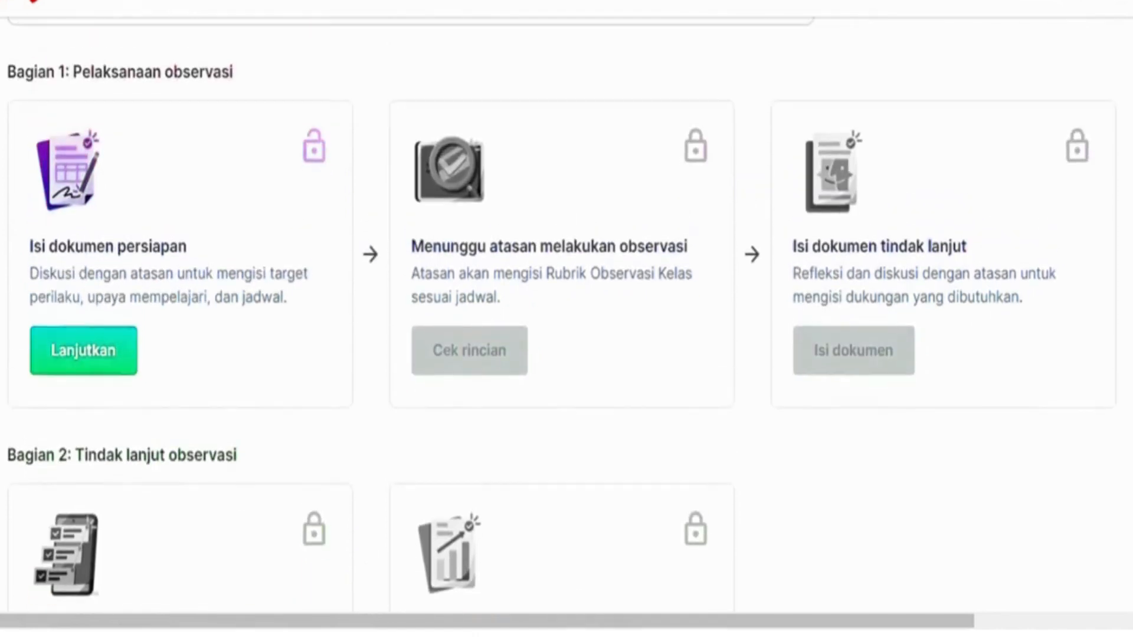
{"action": "scroll", "coordinate": [562, 324], "scroll_direction": "up", "scroll_amount": 1}
{"action": "scroll", "coordinate": [561, 324], "scroll_direction": "down", "scroll_amount": 1}
{"action": "scroll", "coordinate": [561, 324], "scroll_direction": "down", "scroll_amount": 1}
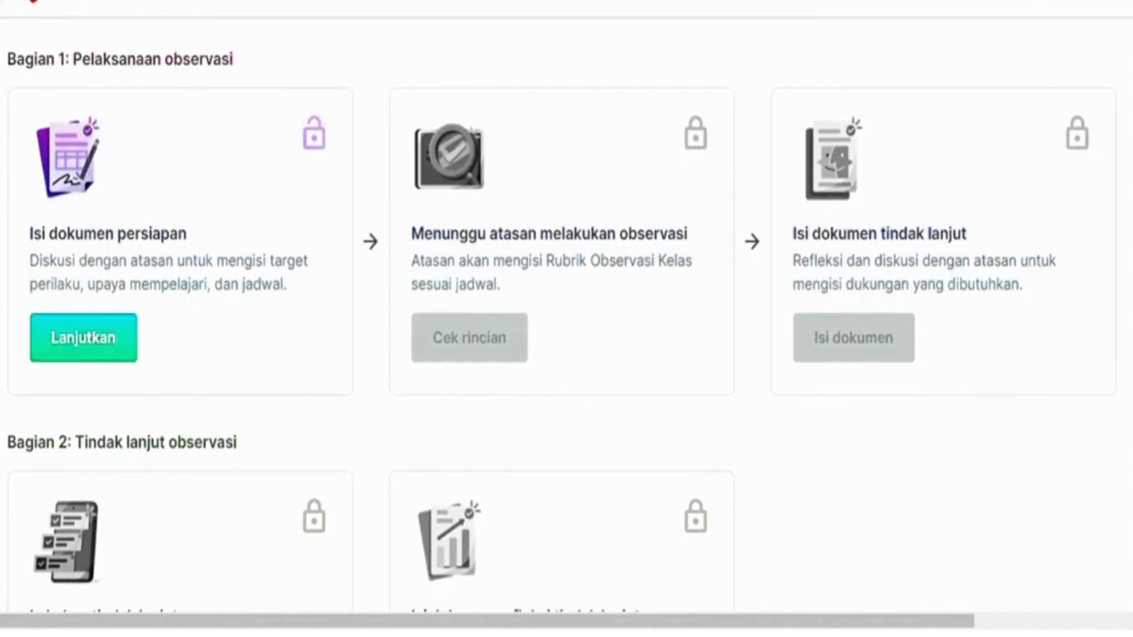
{"action": "scroll", "coordinate": [561, 324], "scroll_direction": "down", "scroll_amount": 1}
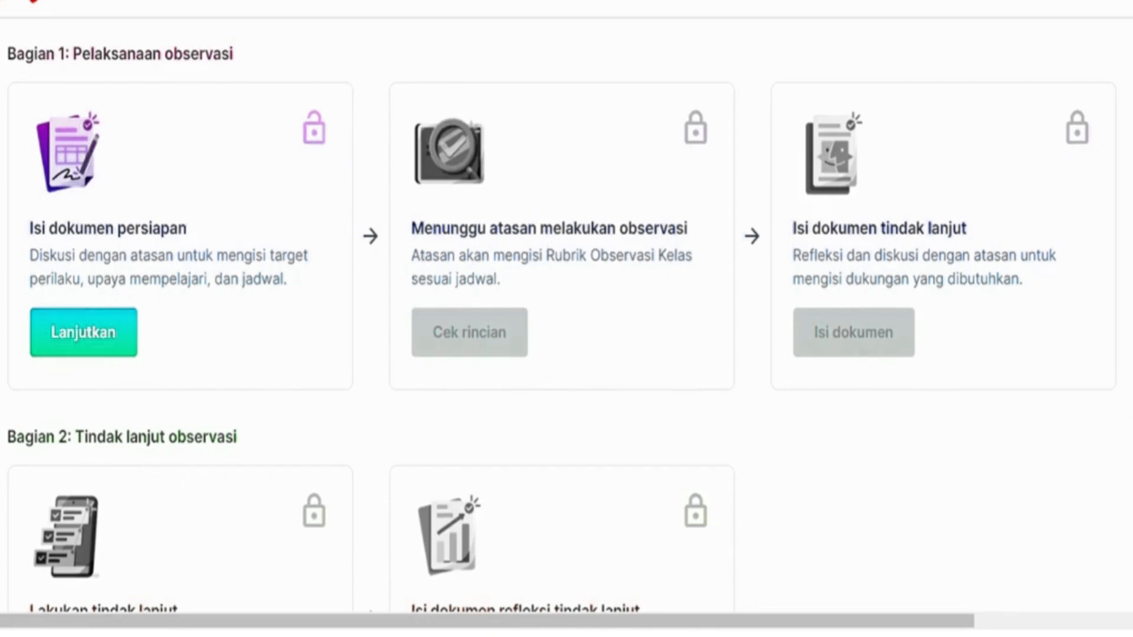
{"action": "scroll", "coordinate": [566, 318], "scroll_direction": "down", "scroll_amount": 3}
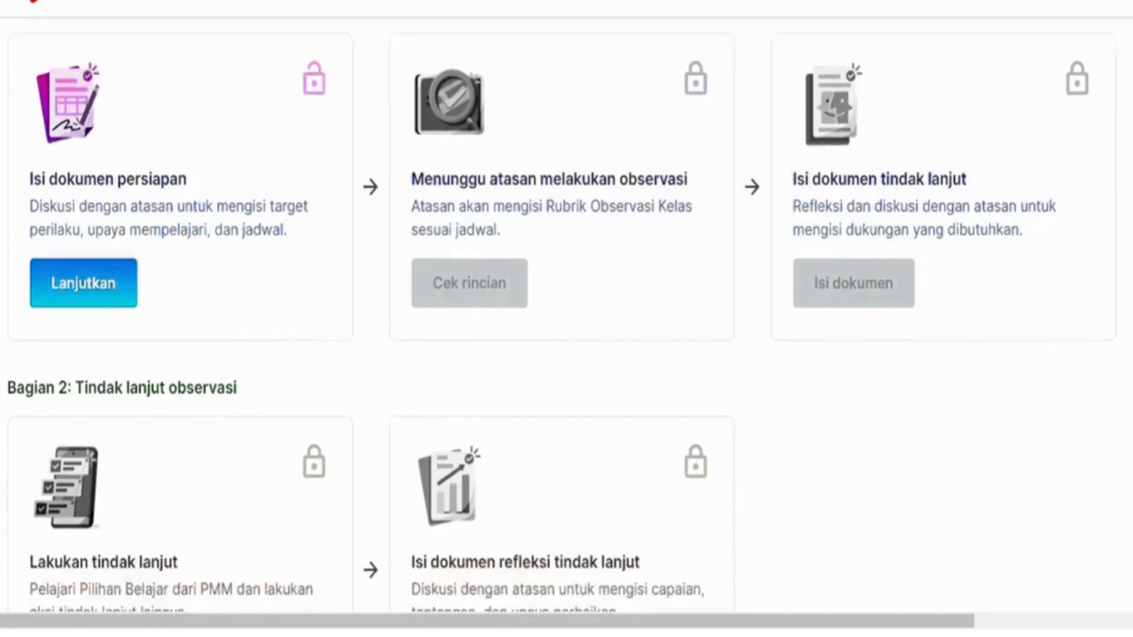
{"action": "scroll", "coordinate": [567, 319], "scroll_direction": "down", "scroll_amount": 1}
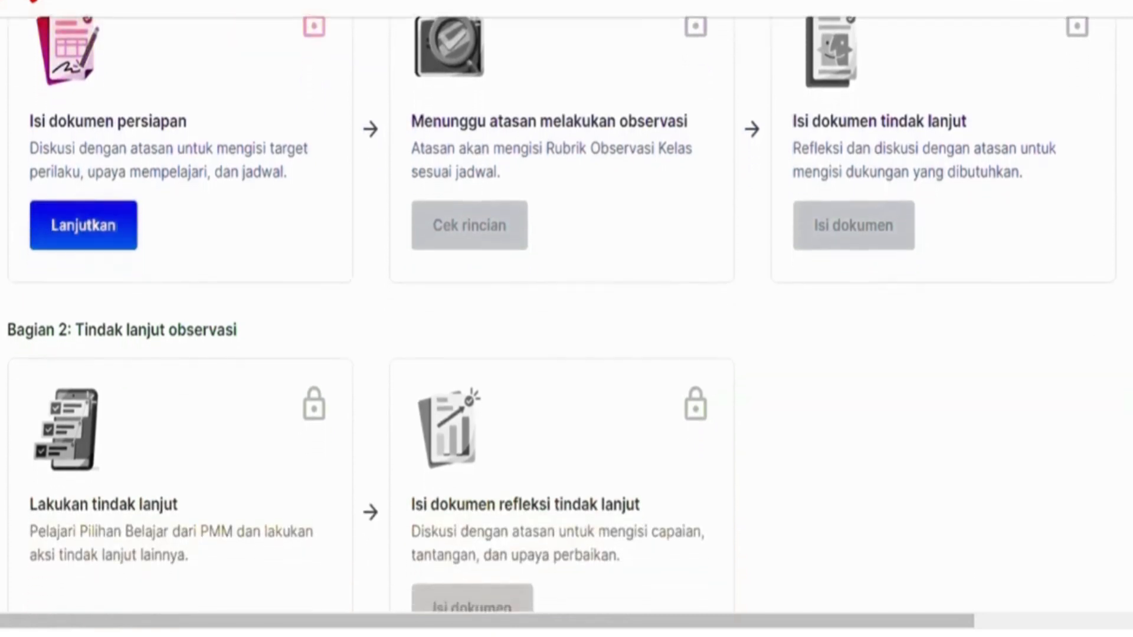
{"action": "scroll", "coordinate": [567, 319], "scroll_direction": "down", "scroll_amount": 1}
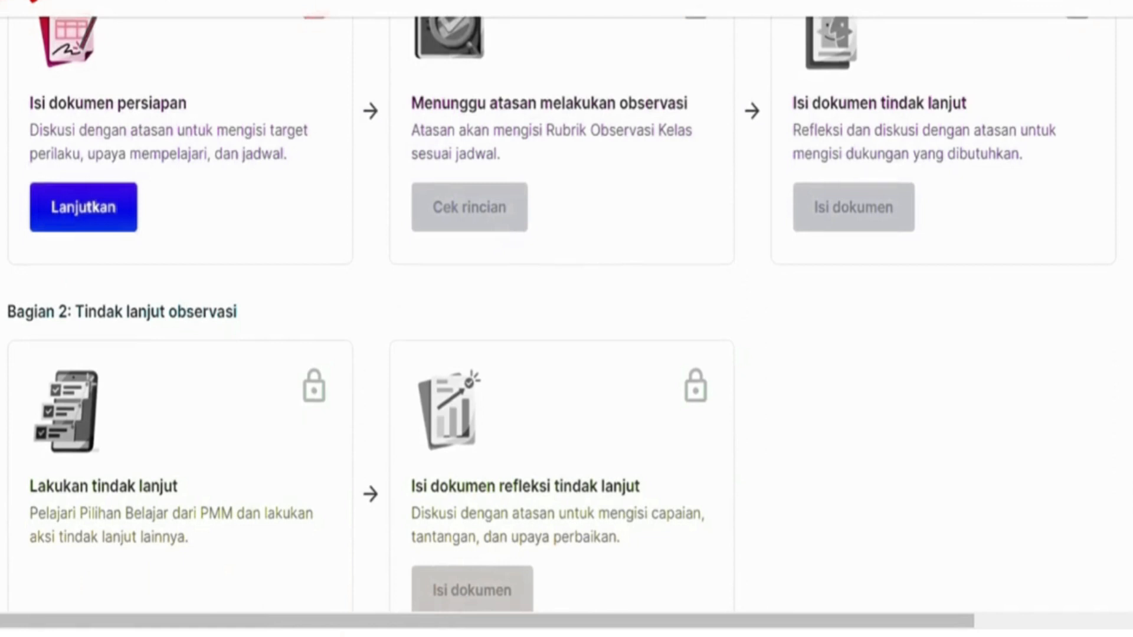
{"action": "scroll", "coordinate": [567, 318], "scroll_direction": "down", "scroll_amount": 2}
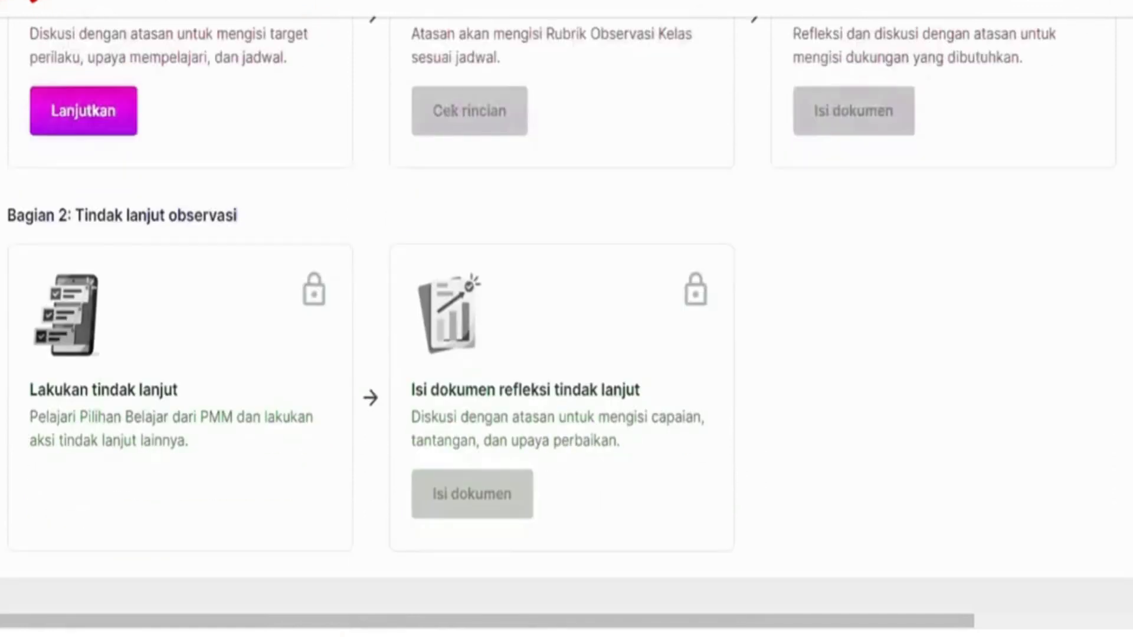
- Continue the Isi dokumen persiapan stage of Bagian 1 to open the Dokumen Persiapan form
{"action": "scroll", "coordinate": [567, 319], "scroll_direction": "up", "scroll_amount": 5}
{"action": "scroll", "coordinate": [566, 319], "scroll_direction": "up", "scroll_amount": 1}
{"action": "scroll", "coordinate": [567, 319], "scroll_direction": "down", "scroll_amount": 2}
{"action": "scroll", "coordinate": [567, 319], "scroll_direction": "up", "scroll_amount": 4}
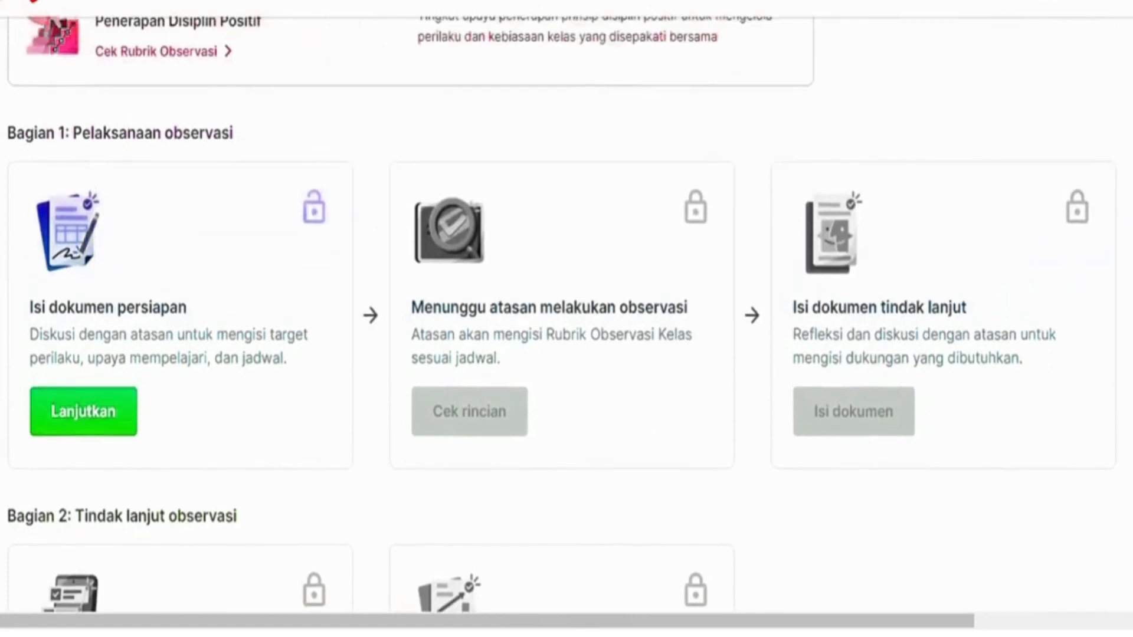
{"action": "scroll", "coordinate": [567, 319], "scroll_direction": "up", "scroll_amount": 2}
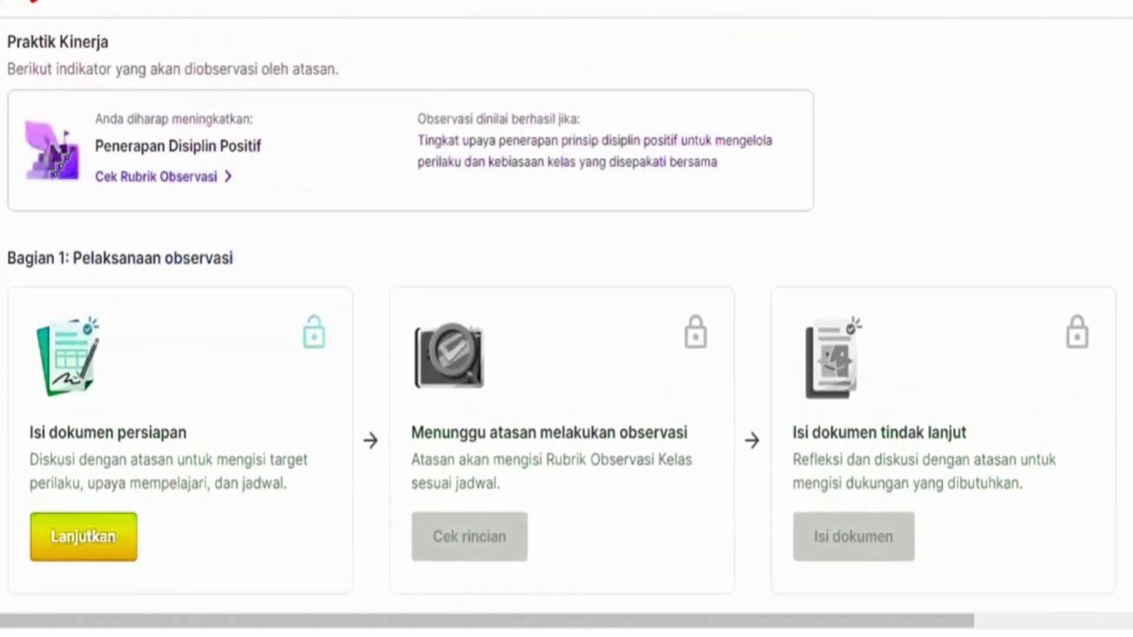
{"action": "scroll", "coordinate": [567, 318], "scroll_direction": "down", "scroll_amount": 2}
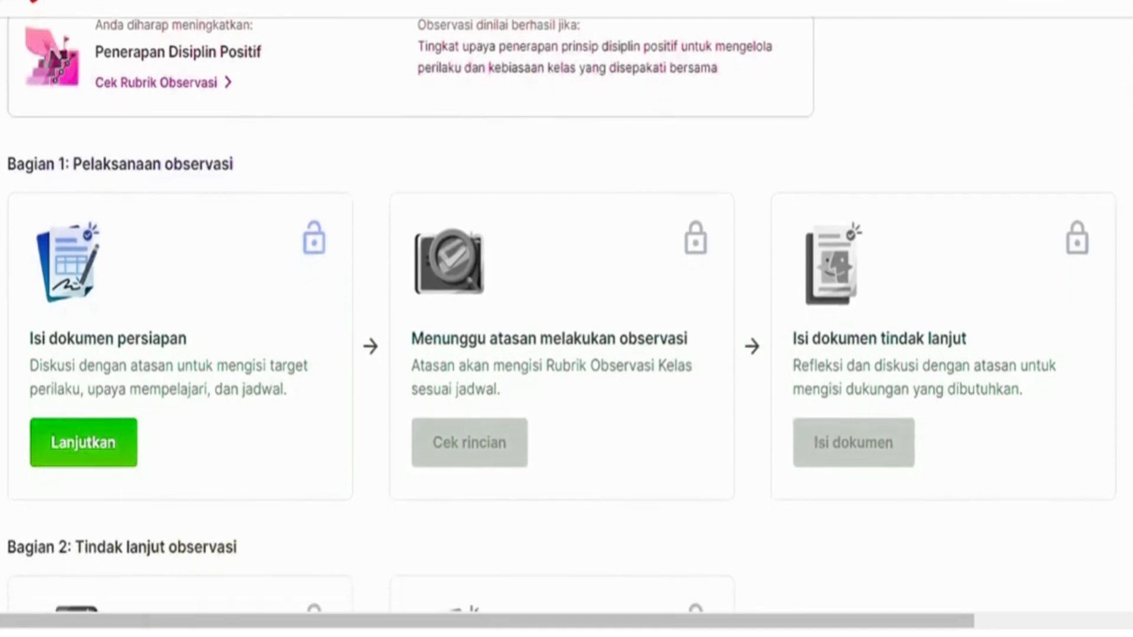
{"action": "left_click", "coordinate": [84, 443]}
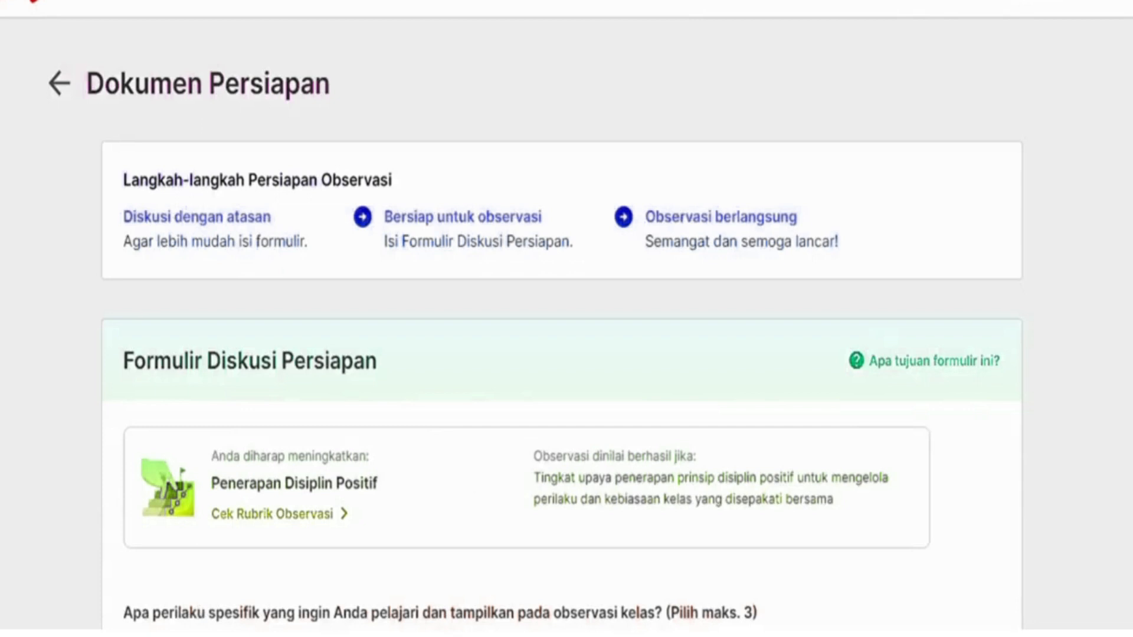
- Open the Rubrik Observasi Kelas for Penerapan Disiplin Positif and examine the recommended and avoided behaviours under each observation focus
{"action": "scroll", "coordinate": [566, 354], "scroll_direction": "down", "scroll_amount": 4}
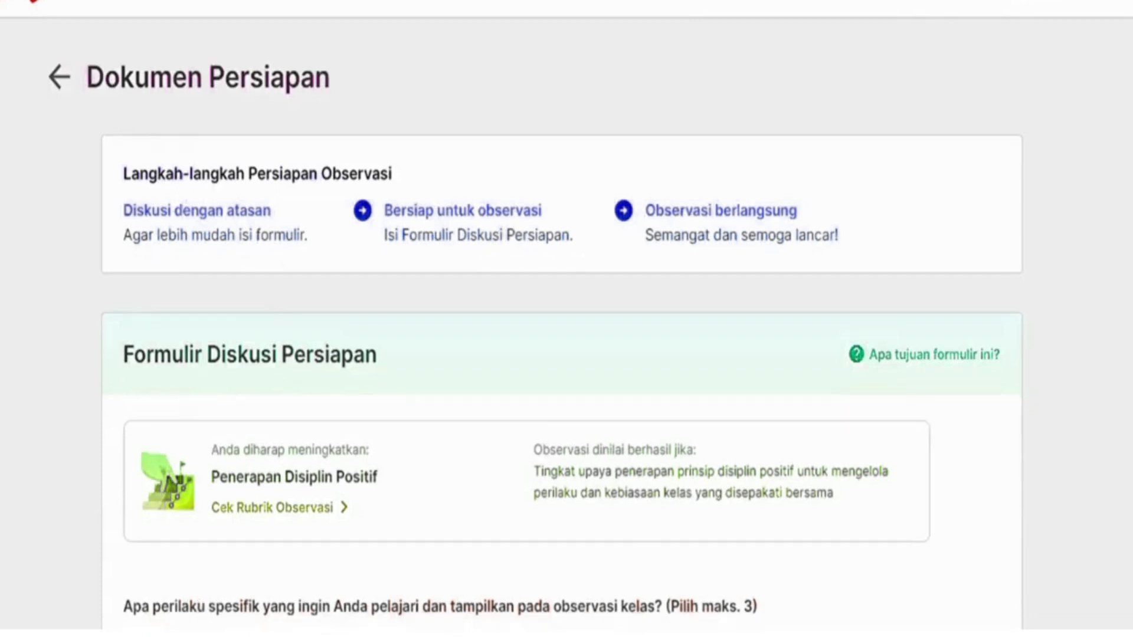
{"action": "scroll", "coordinate": [567, 354], "scroll_direction": "down", "scroll_amount": 2}
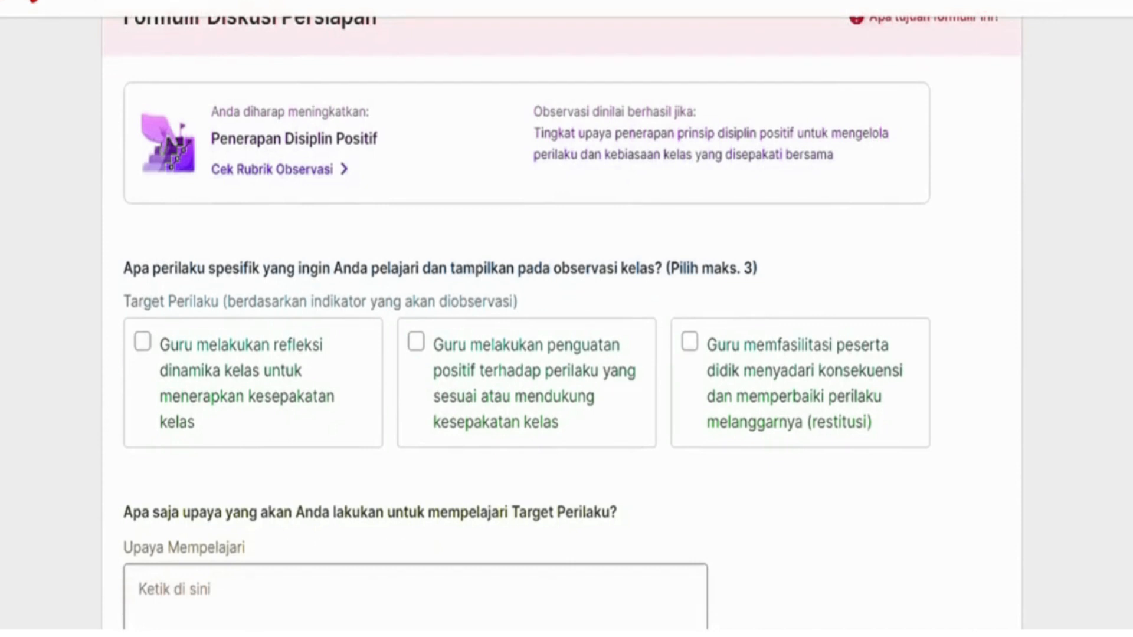
{"action": "left_click", "coordinate": [280, 170]}
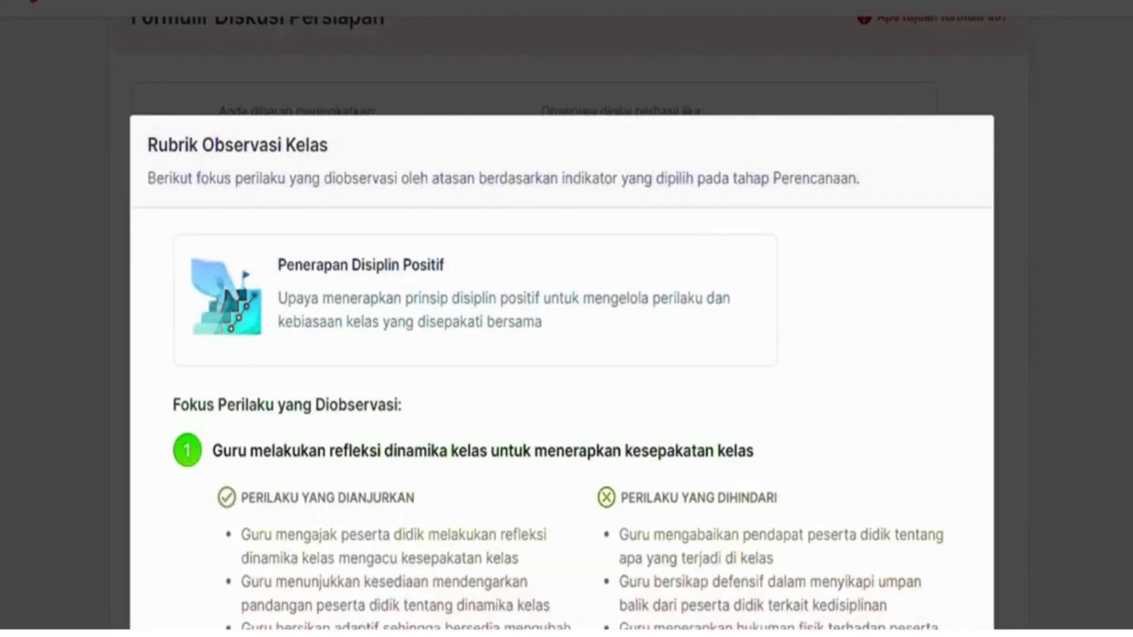
{"action": "scroll", "coordinate": [562, 354], "scroll_direction": "down", "scroll_amount": 3}
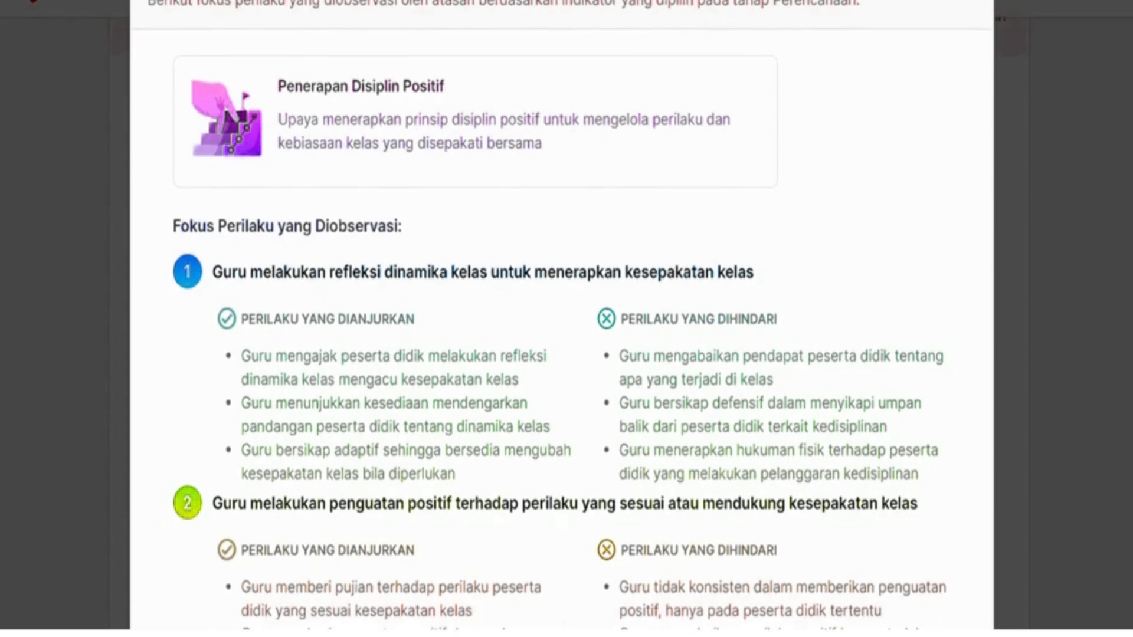
{"action": "scroll", "coordinate": [562, 319], "scroll_direction": "down", "scroll_amount": 1}
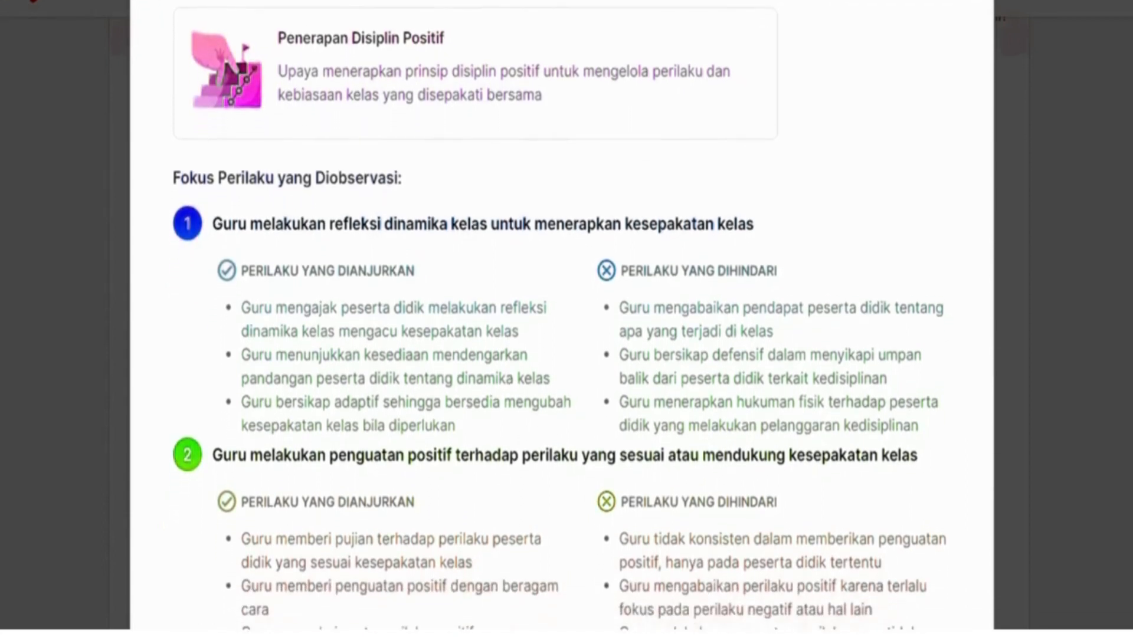
{"action": "scroll", "coordinate": [562, 319], "scroll_direction": "down", "scroll_amount": 2}
{"action": "scroll", "coordinate": [562, 319], "scroll_direction": "down", "scroll_amount": 1}
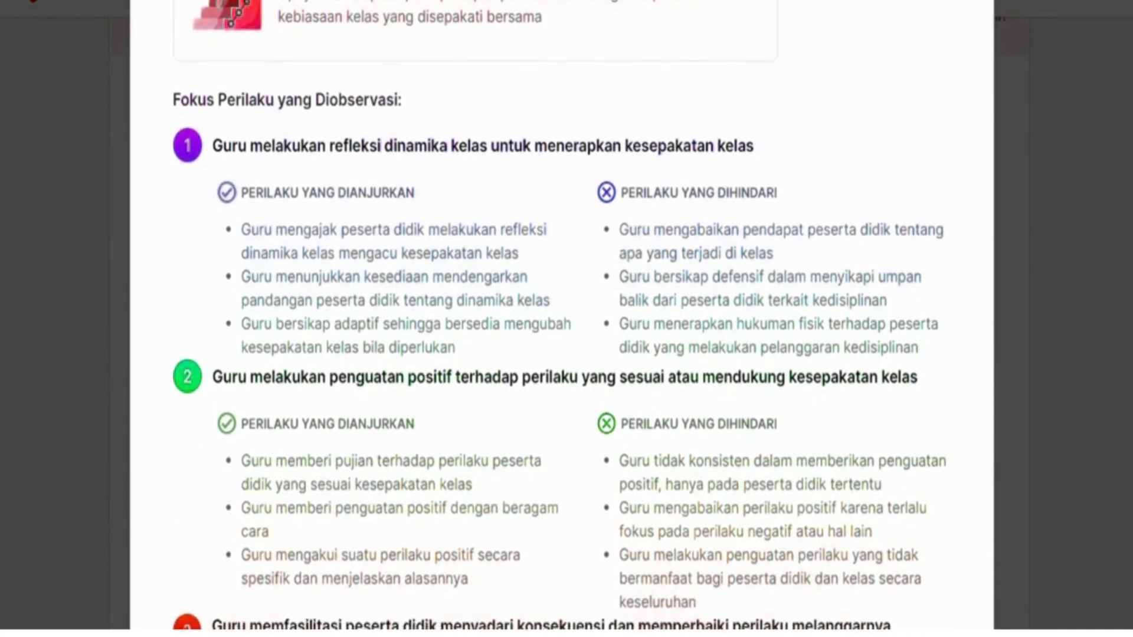
{"action": "scroll", "coordinate": [562, 319], "scroll_direction": "down", "scroll_amount": 1}
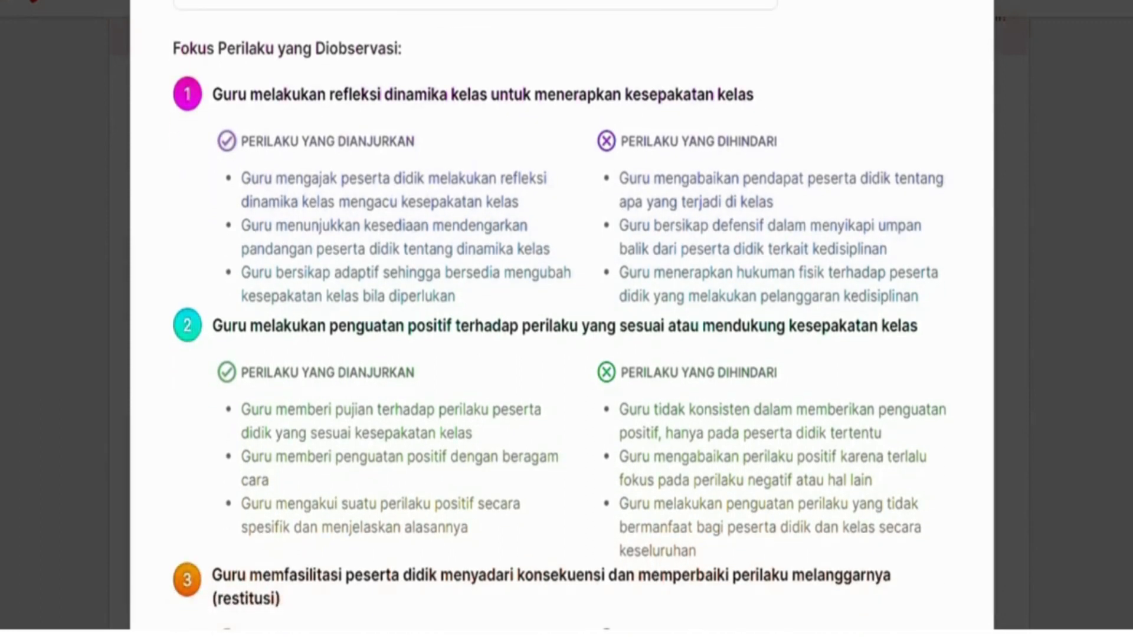
{"action": "scroll", "coordinate": [562, 319], "scroll_direction": "down", "scroll_amount": 1}
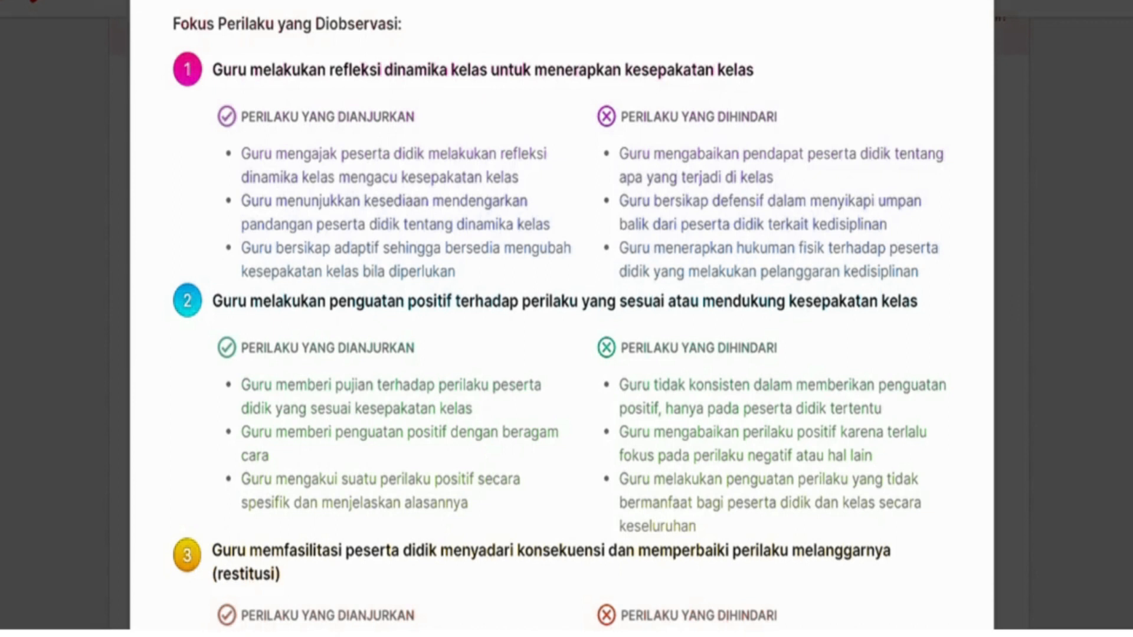
{"action": "scroll", "coordinate": [562, 319], "scroll_direction": "down", "scroll_amount": 3}
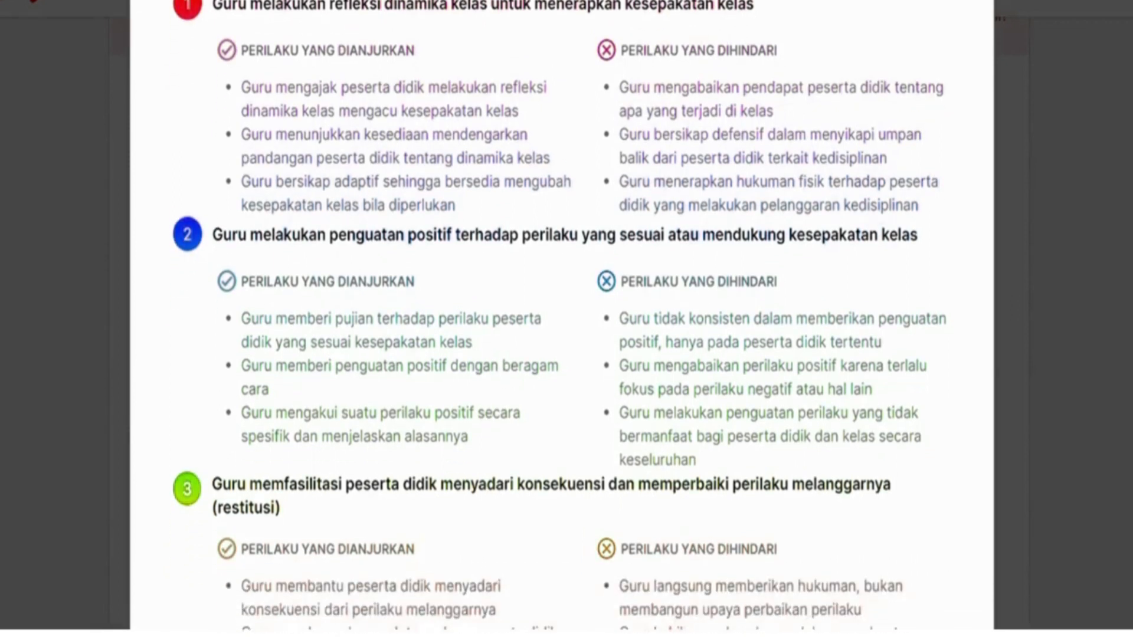
{"action": "scroll", "coordinate": [562, 319], "scroll_direction": "down", "scroll_amount": 1}
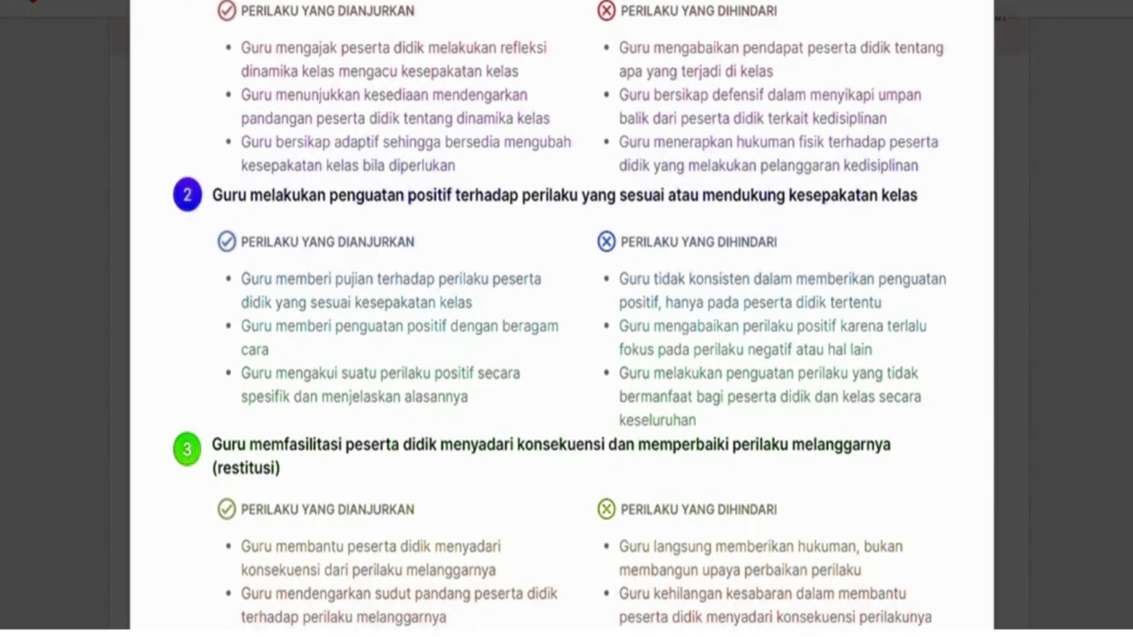
{"action": "scroll", "coordinate": [562, 319], "scroll_direction": "down", "scroll_amount": 1}
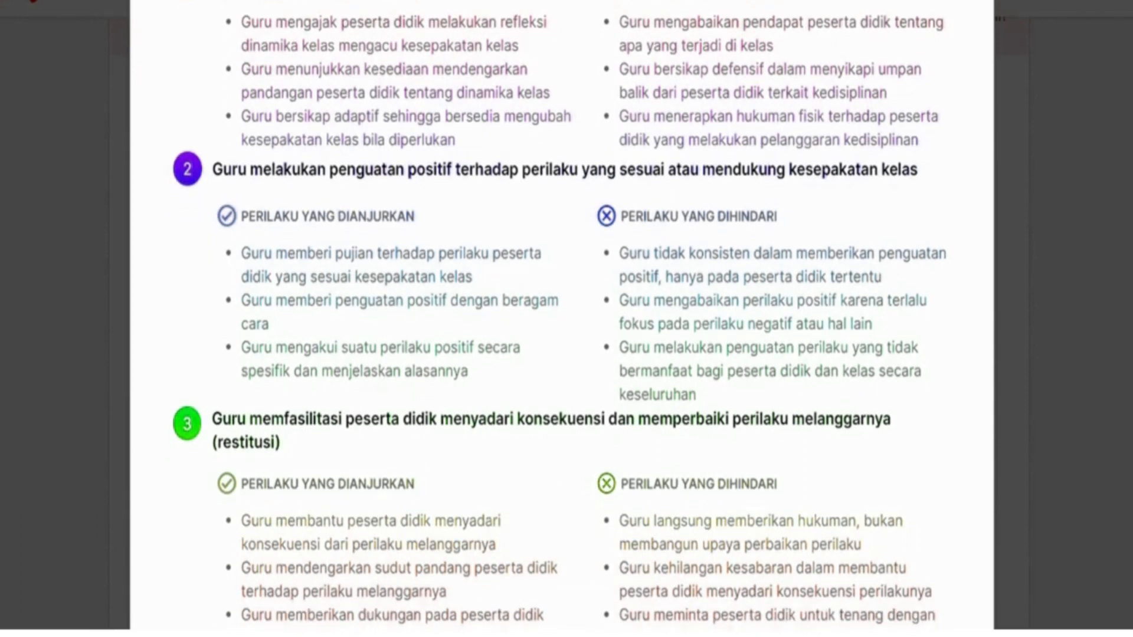
- Reread the rubric's behaviour focuses through the third one on restitusi, and acknowledge the rubric to return to the form
{"action": "scroll", "coordinate": [559, 316], "scroll_direction": "up", "scroll_amount": 6}
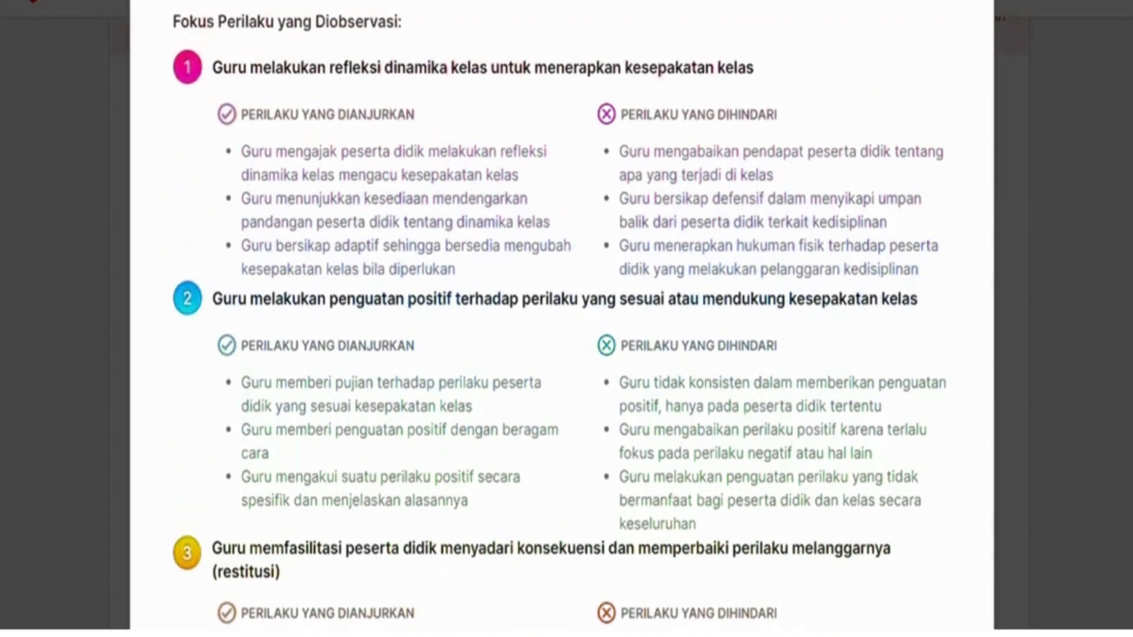
{"action": "scroll", "coordinate": [559, 316], "scroll_direction": "down", "scroll_amount": 3}
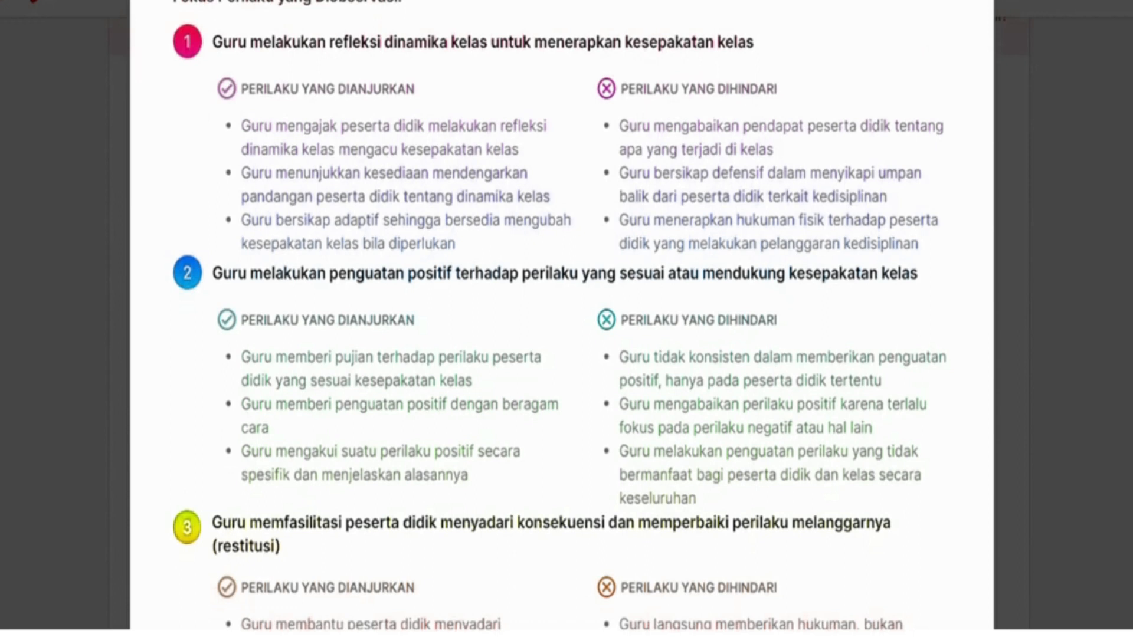
{"action": "scroll", "coordinate": [560, 316], "scroll_direction": "up", "scroll_amount": 1}
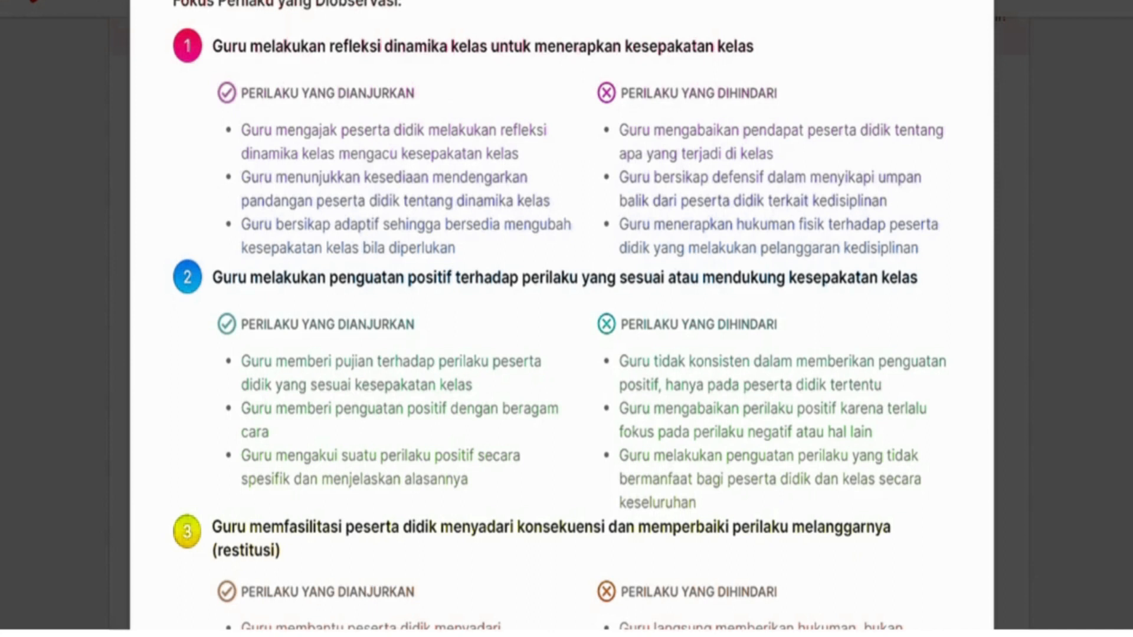
{"action": "scroll", "coordinate": [562, 319], "scroll_direction": "up", "scroll_amount": 2}
{"action": "scroll", "coordinate": [561, 319], "scroll_direction": "down", "scroll_amount": 8}
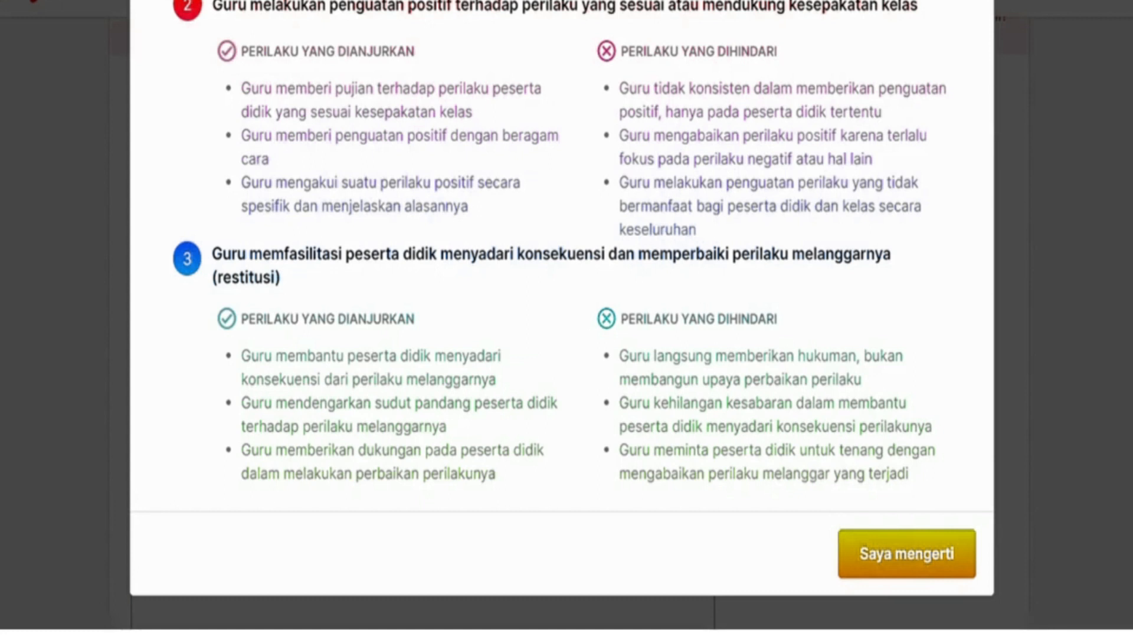
{"action": "left_click", "coordinate": [907, 553]}
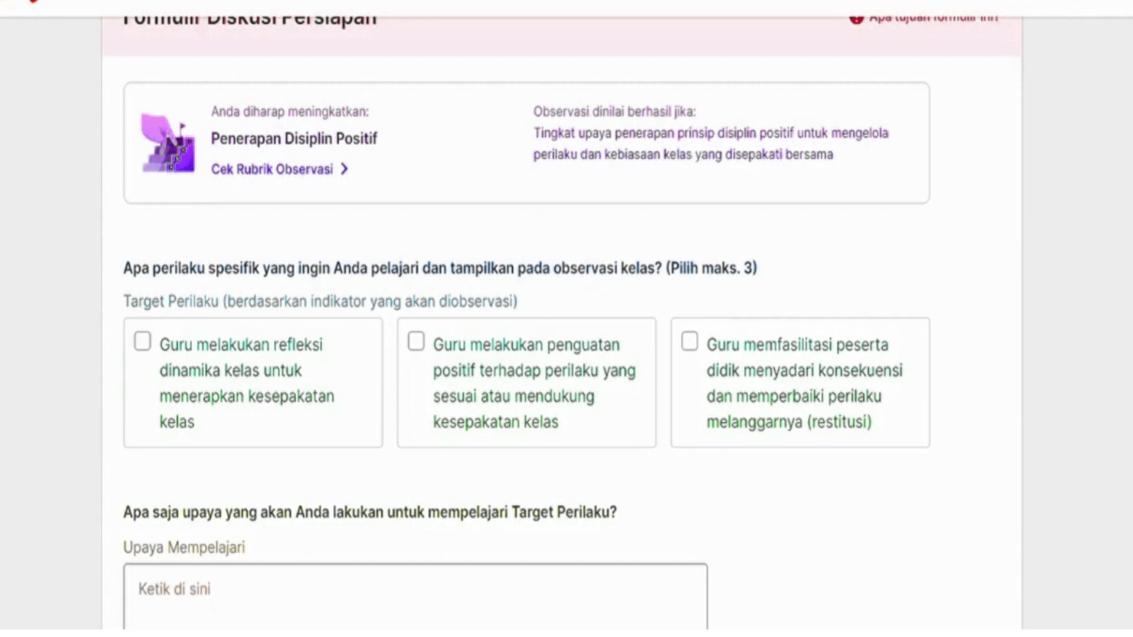
- Select all three Target Perilaku: refleksi dinamika kelas, penguatan positif terhadap perilaku, and menyadari konsekuensi dan memperbaiki perilaku (restitusi)
{"action": "left_click", "coordinate": [142, 342]}
{"action": "left_click", "coordinate": [416, 342]}
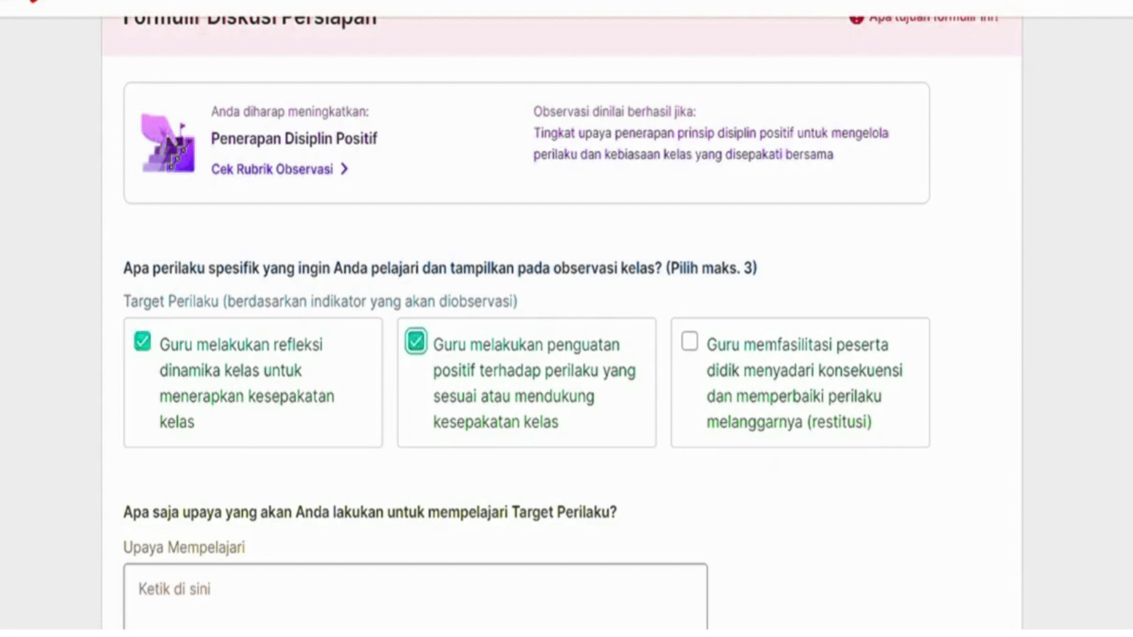
{"action": "left_click", "coordinate": [689, 341]}
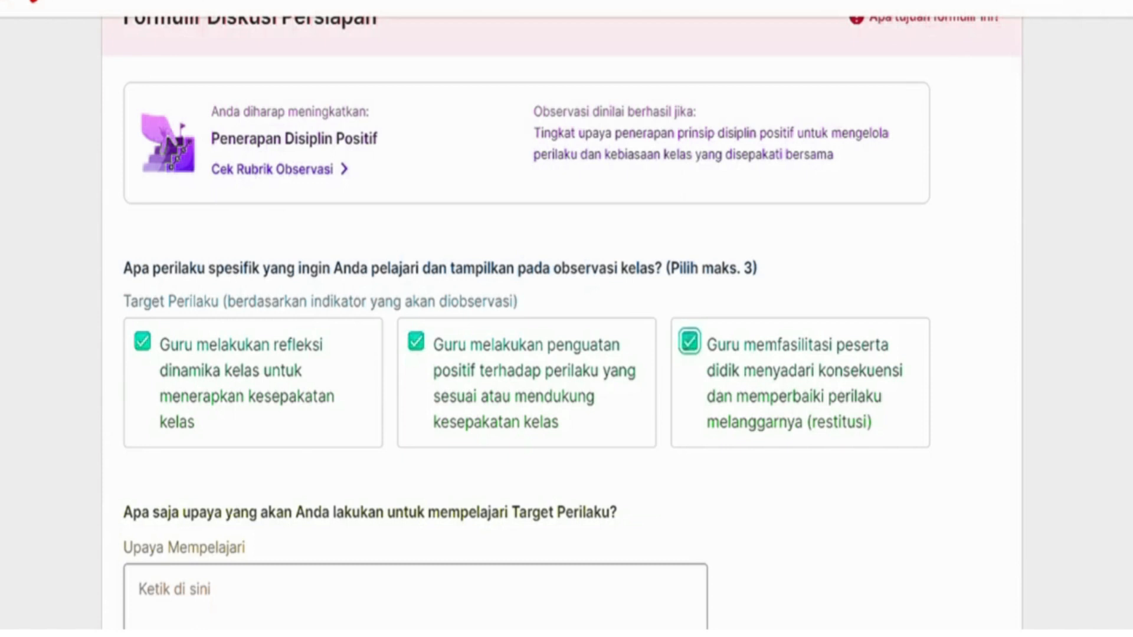
- Copy "upaya penerapan prinsip disiplin positif untuk mengelola perilaku dan kebiasaan kelas yang disepakati bersama" from the success criterion into Upaya Mempelajari, without the leading space
{"action": "scroll", "coordinate": [567, 319], "scroll_direction": "down", "scroll_amount": 5}
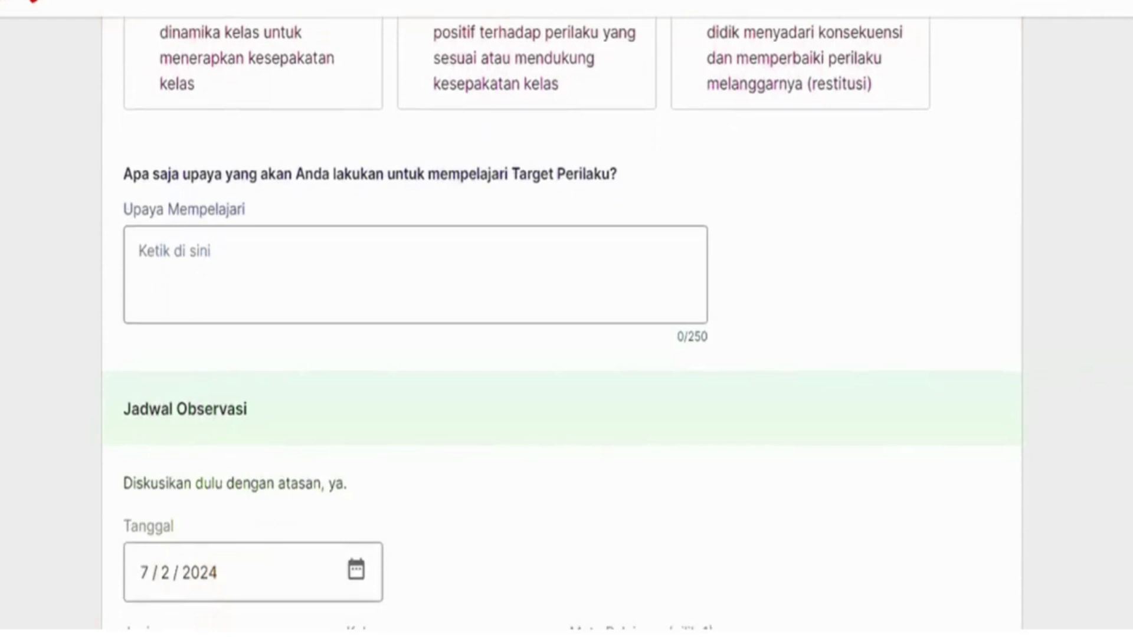
{"action": "scroll", "coordinate": [567, 319], "scroll_direction": "up", "scroll_amount": 2}
{"action": "scroll", "coordinate": [564, 322], "scroll_direction": "up", "scroll_amount": 3}
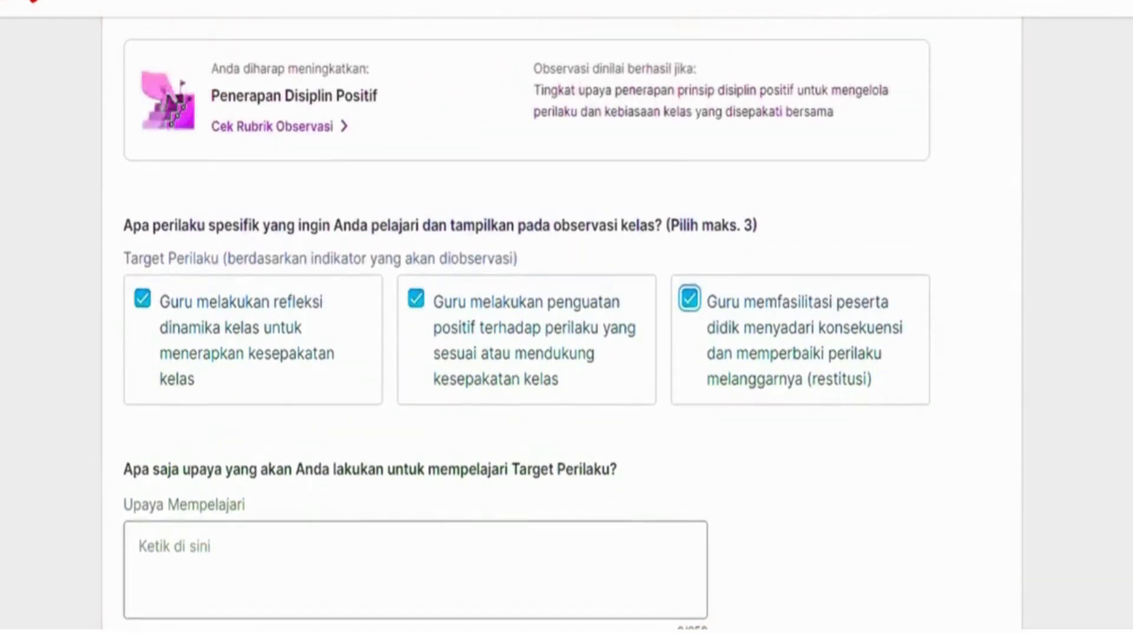
{"action": "scroll", "coordinate": [564, 322], "scroll_direction": "down", "scroll_amount": 1}
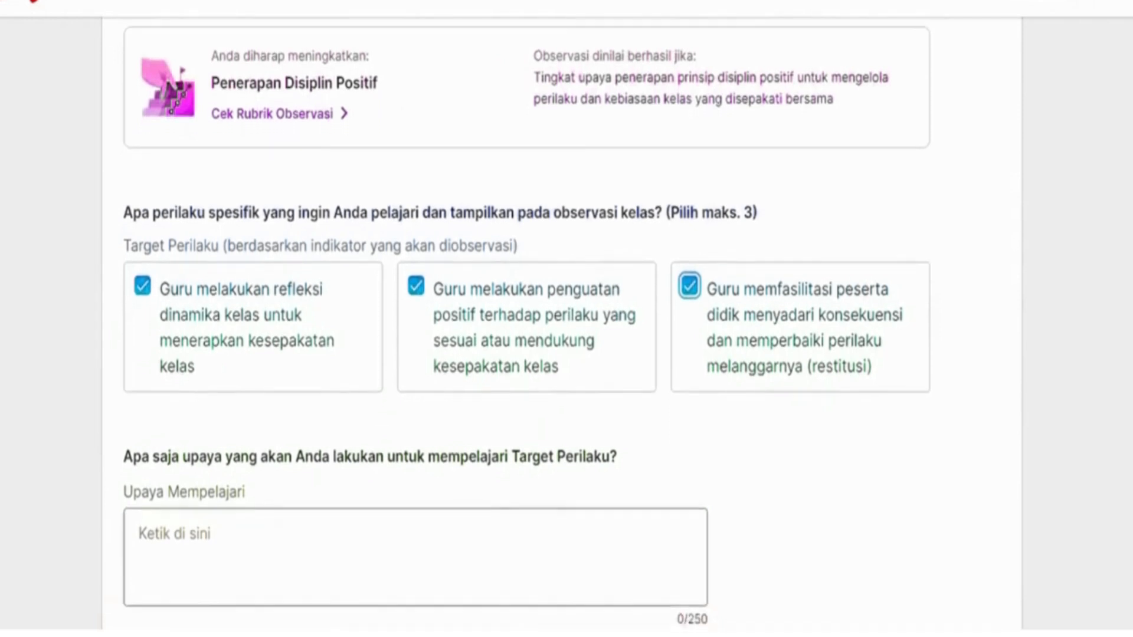
{"action": "left_click_drag", "start_coordinate": [576, 77], "coordinate": [833, 99]}
{"action": "key", "text": "ctrl+c"}
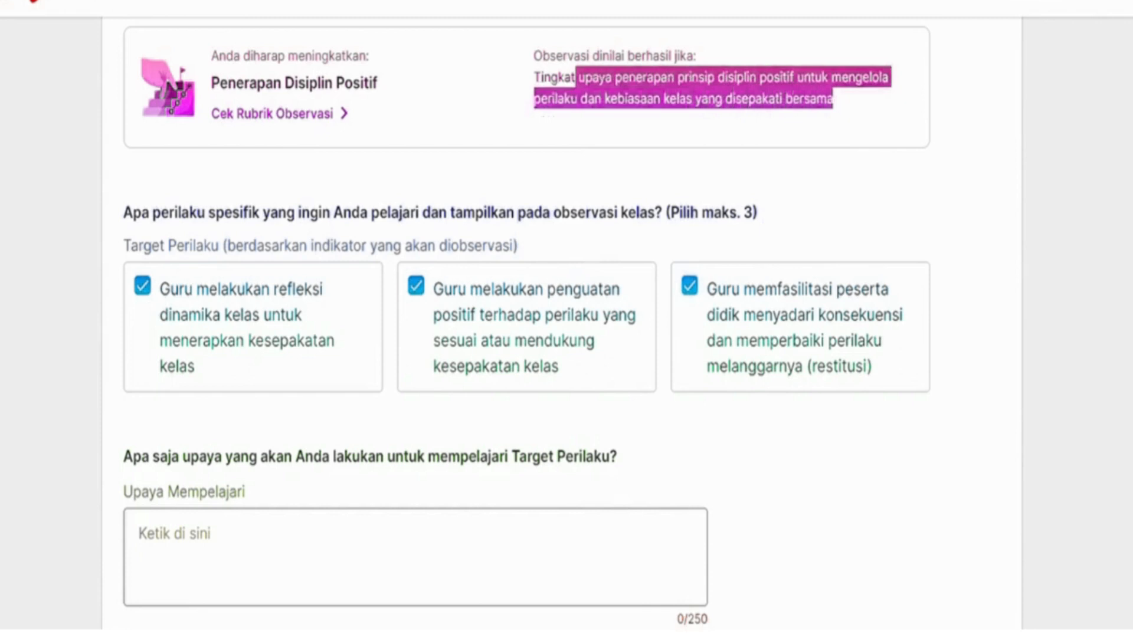
{"action": "scroll", "coordinate": [563, 322], "scroll_direction": "down", "scroll_amount": 4}
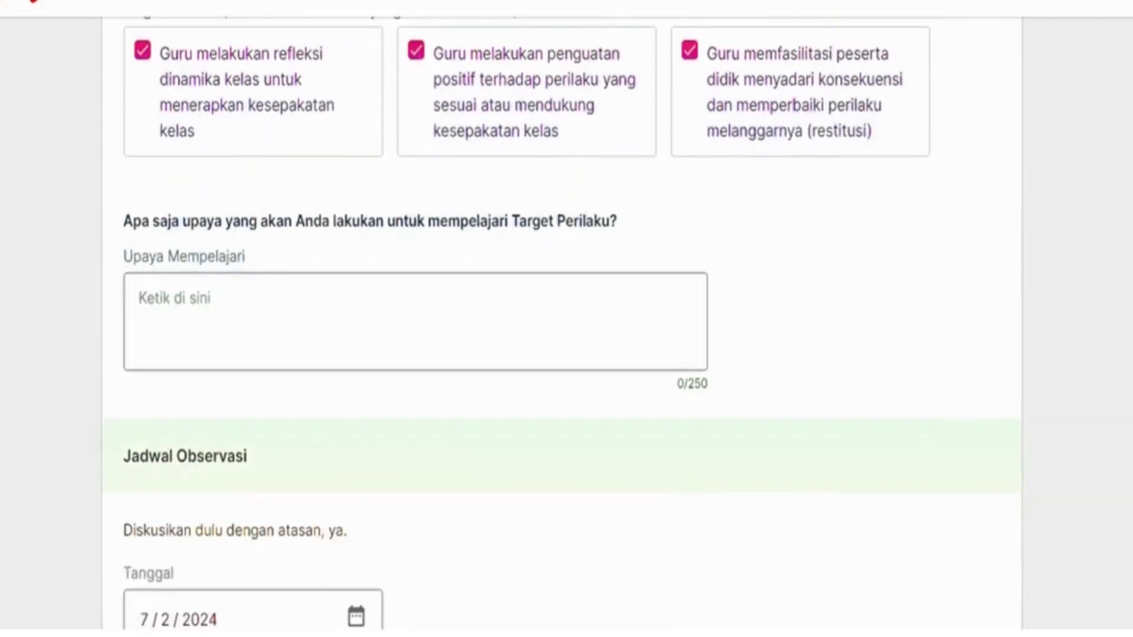
{"action": "left_click", "coordinate": [175, 298]}
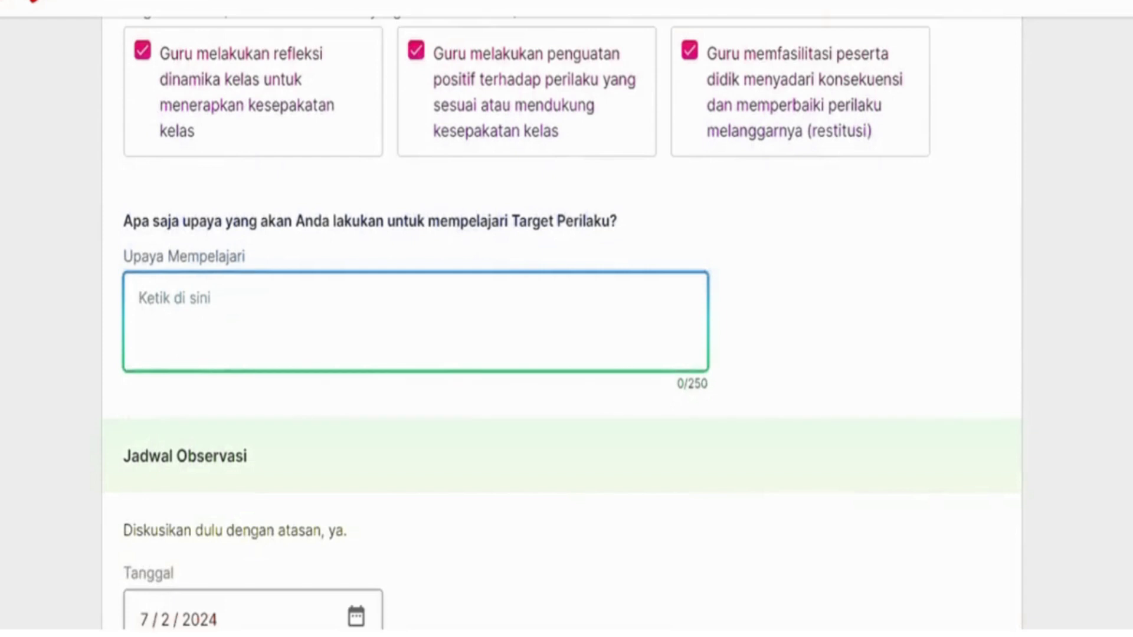
{"action": "key", "text": "ctrl+v"}
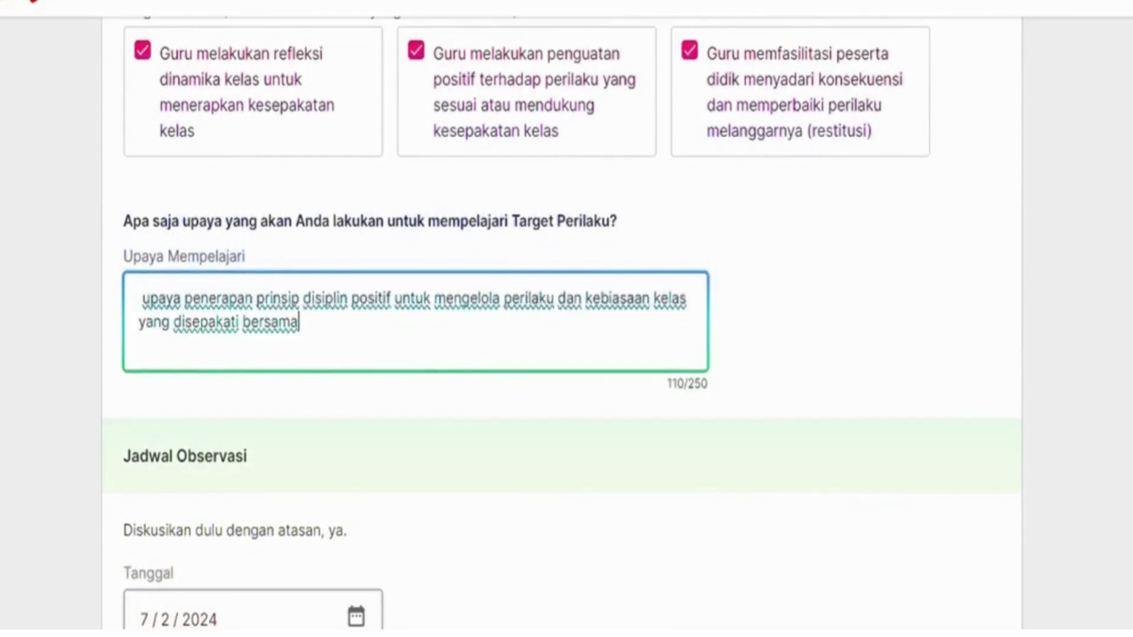
{"action": "left_click", "coordinate": [143, 298]}
{"action": "key", "text": "BackSpace"}
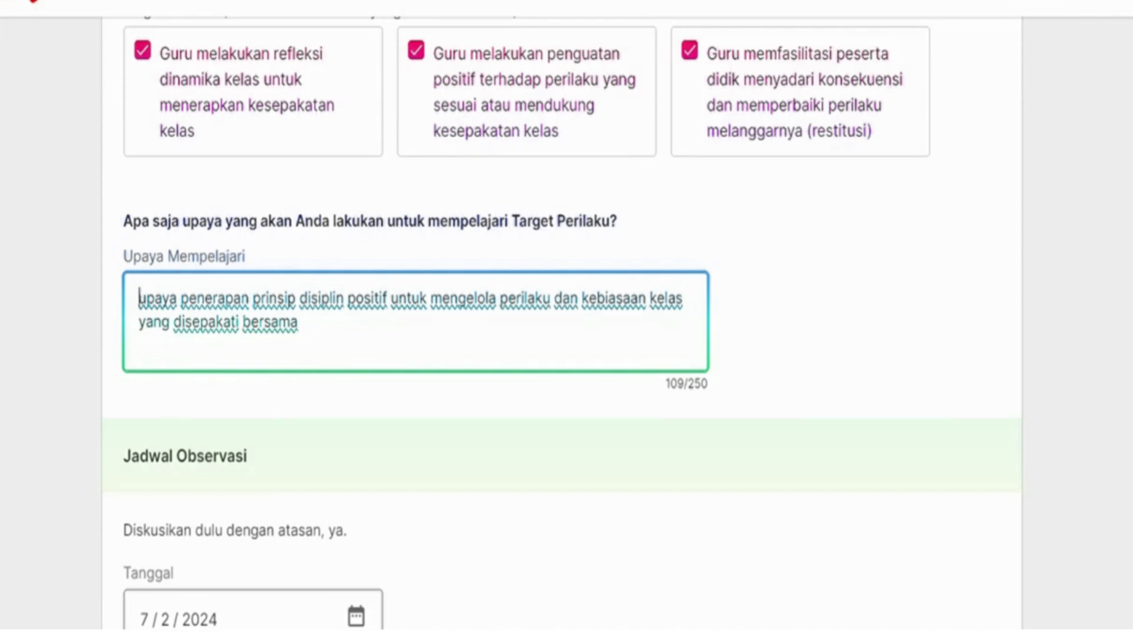
- Examine the Jadwal Observasi fields for date, level, class, subject and notes, and place the cursor at the end of the Upaya Mempelajari text
{"action": "scroll", "coordinate": [563, 323], "scroll_direction": "down", "scroll_amount": 2}
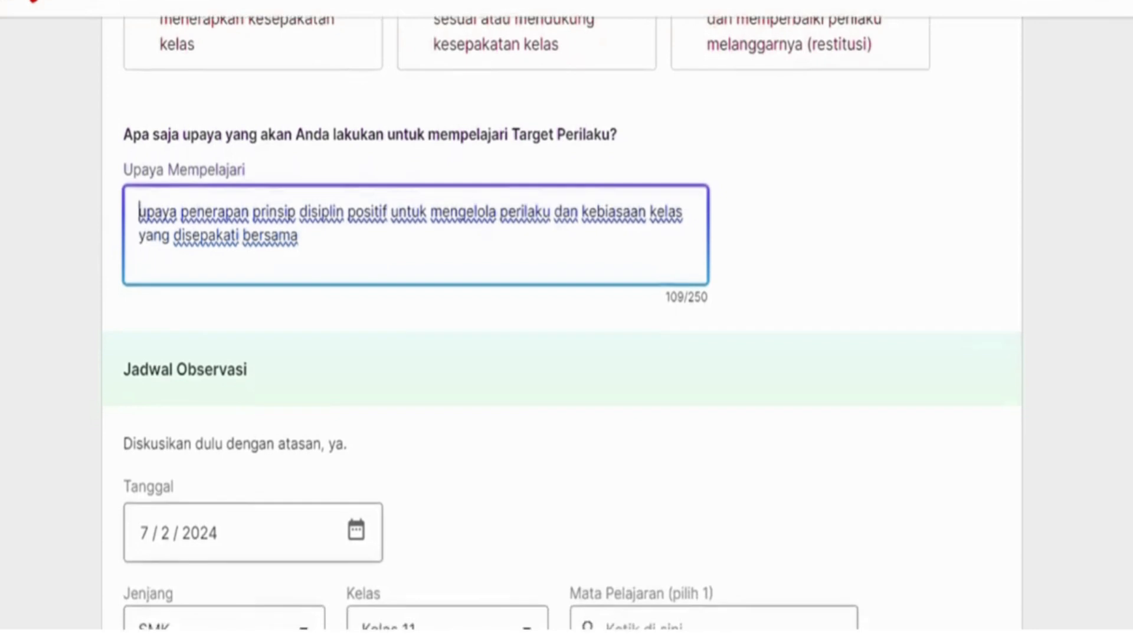
{"action": "scroll", "coordinate": [563, 322], "scroll_direction": "down", "scroll_amount": 1}
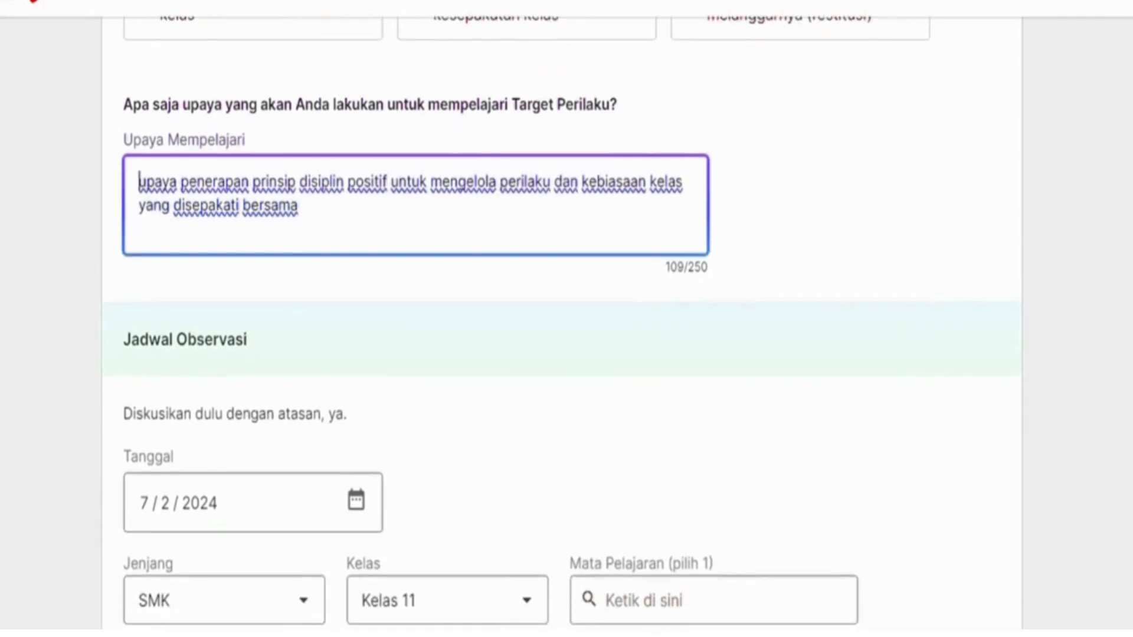
{"action": "scroll", "coordinate": [563, 322], "scroll_direction": "down", "scroll_amount": 1}
{"action": "scroll", "coordinate": [564, 323], "scroll_direction": "down", "scroll_amount": 2}
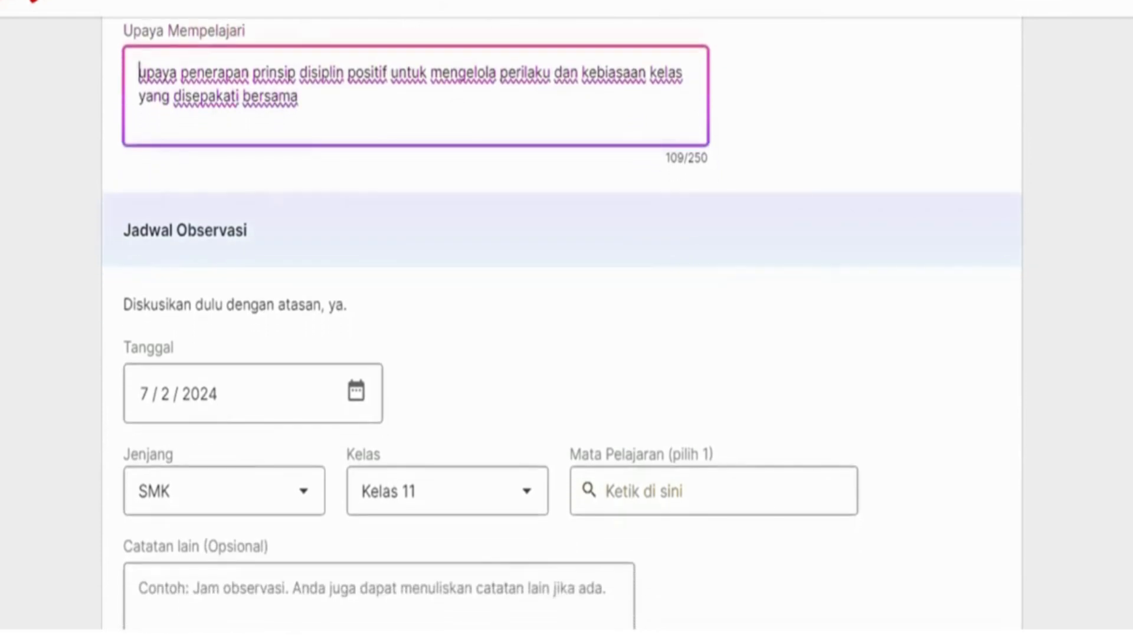
{"action": "scroll", "coordinate": [563, 322], "scroll_direction": "up", "scroll_amount": 1}
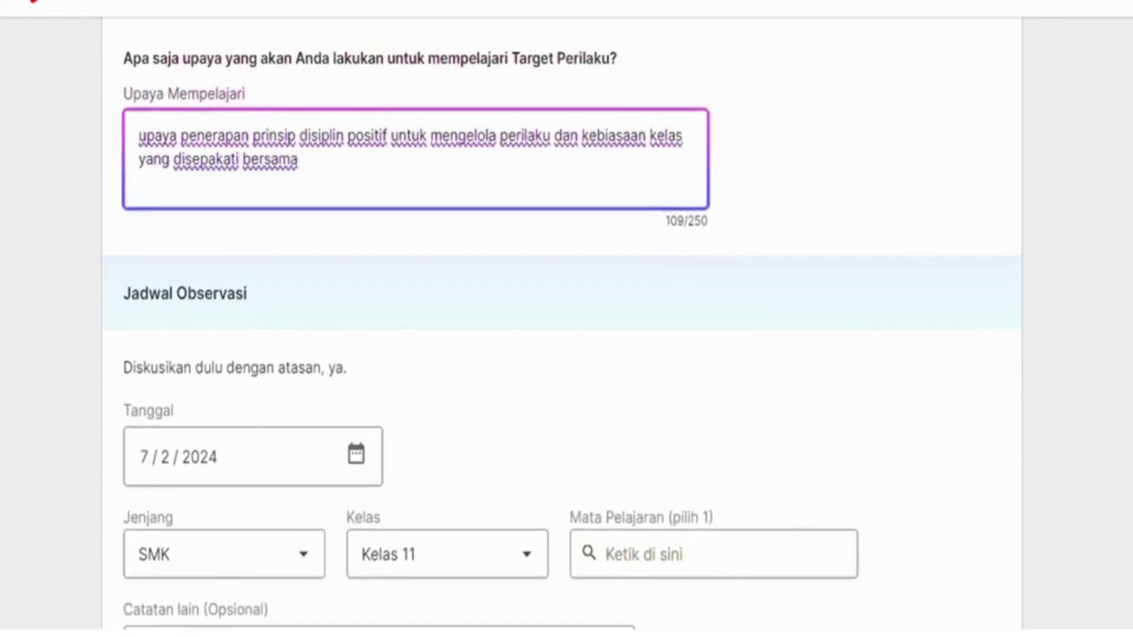
{"action": "left_click", "coordinate": [300, 160]}
{"action": "scroll", "coordinate": [562, 333], "scroll_direction": "down", "scroll_amount": 2}
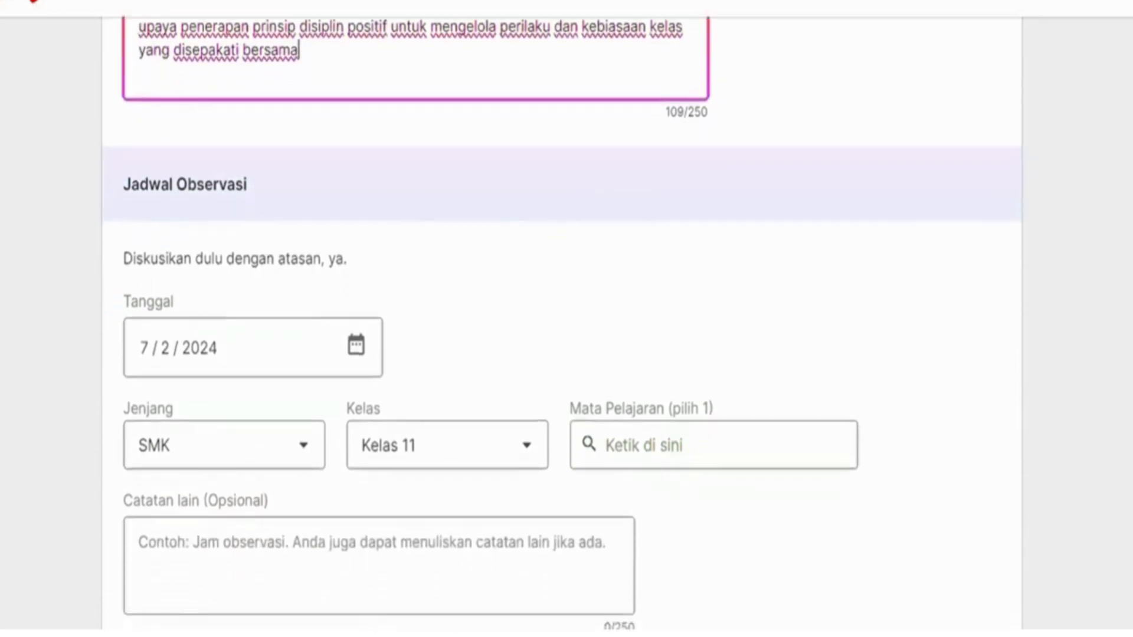
- Check the calendar for the observation date in Jadwal Observasi and keep 7 February 2024
{"action": "scroll", "coordinate": [562, 333], "scroll_direction": "up", "scroll_amount": 1}
{"action": "scroll", "coordinate": [562, 333], "scroll_direction": "down", "scroll_amount": 4}
{"action": "scroll", "coordinate": [562, 333], "scroll_direction": "up", "scroll_amount": 1}
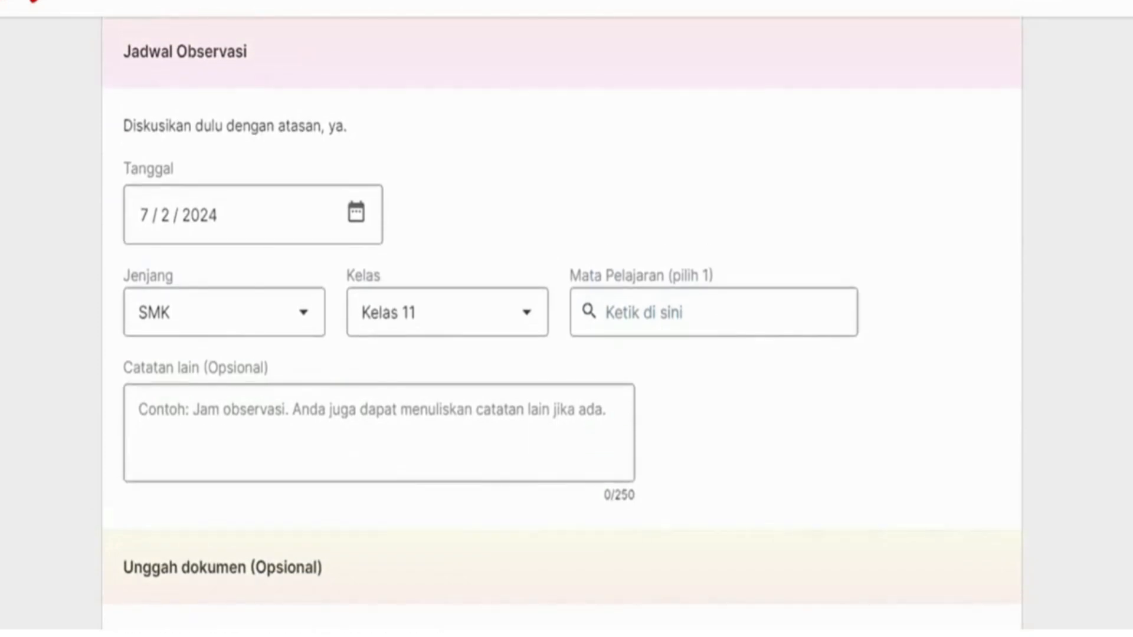
{"action": "left_click", "coordinate": [356, 213]}
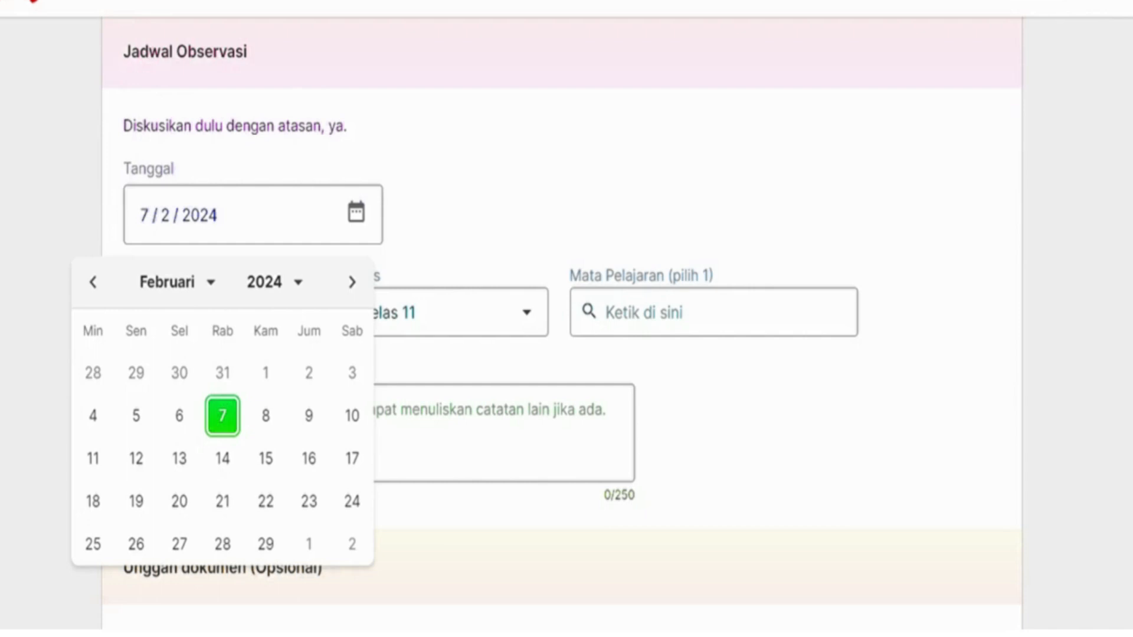
{"action": "key", "text": "Return"}
{"action": "key", "text": "Tab"}
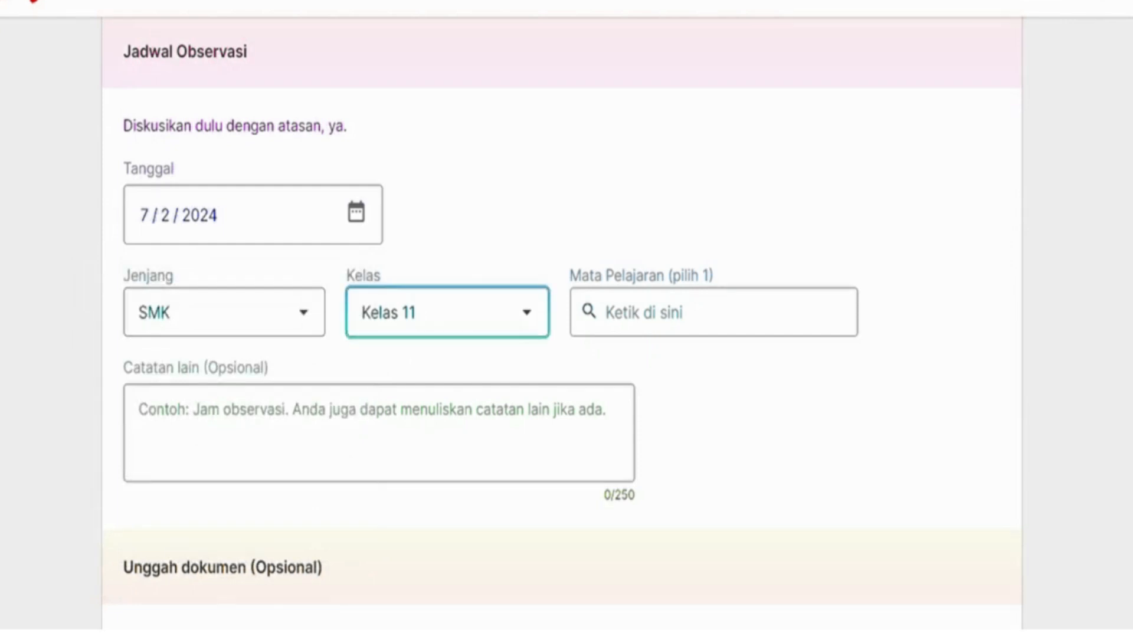
- Search Mata Pelajaran for "PK" and for "P", and look through the suggested subjects
{"action": "left_click", "coordinate": [649, 312]}
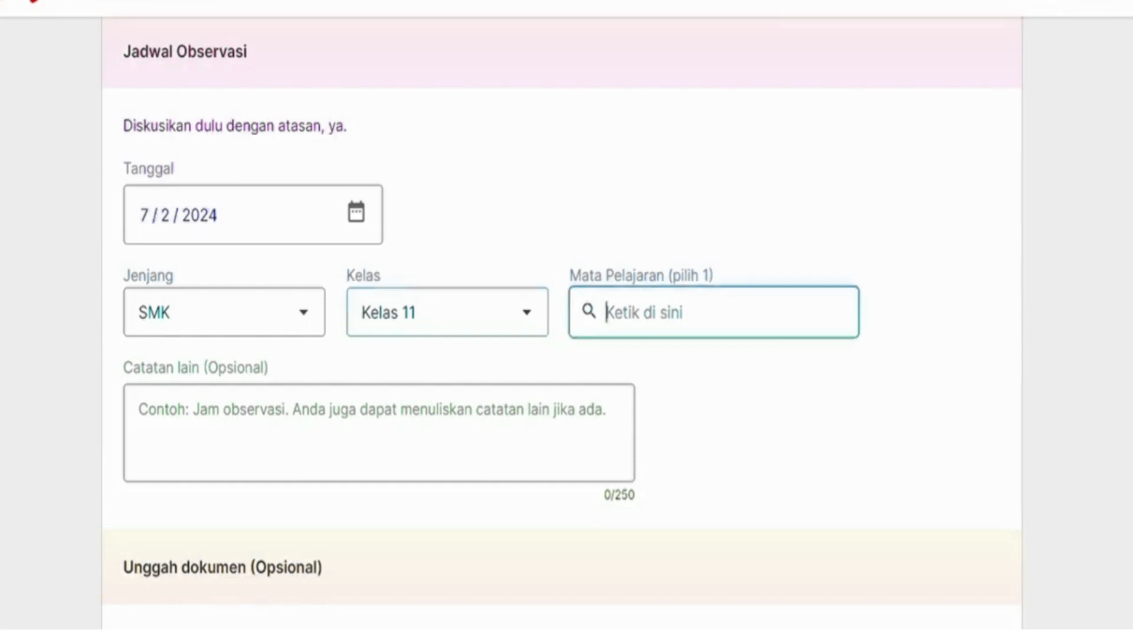
{"action": "type", "text": "P"}
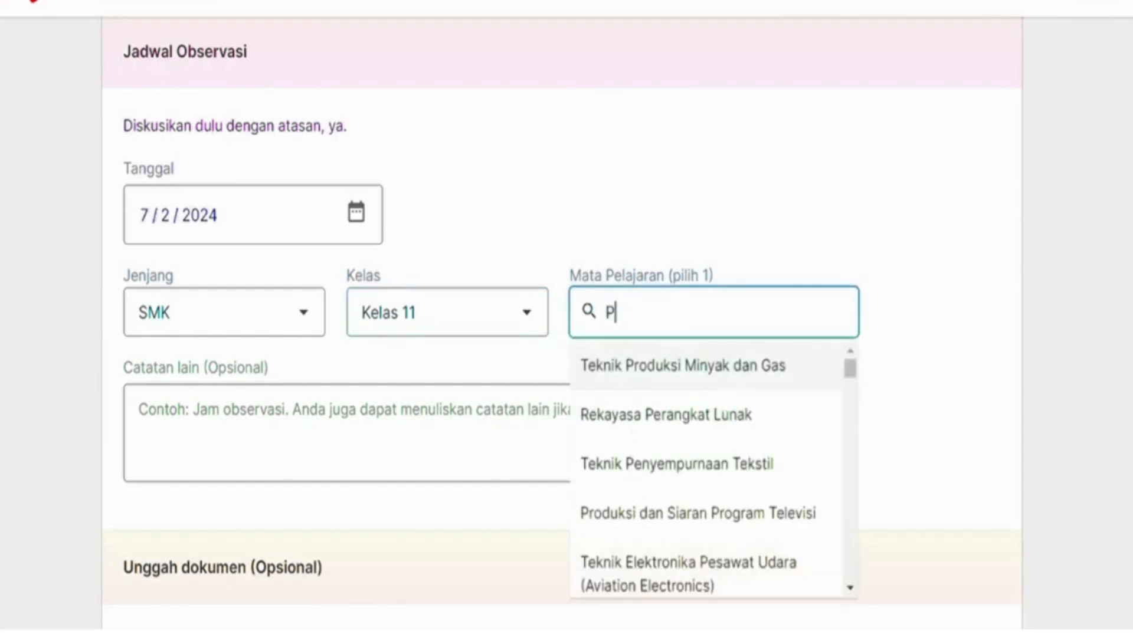
{"action": "type", "text": "K"}
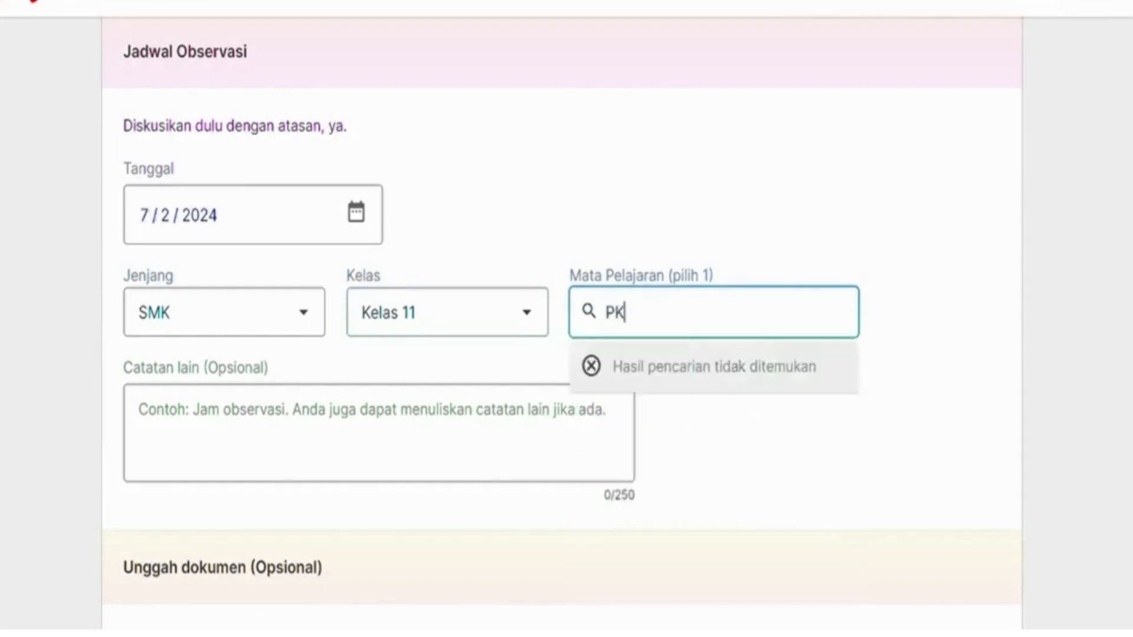
{"action": "key", "text": "BackSpace"}
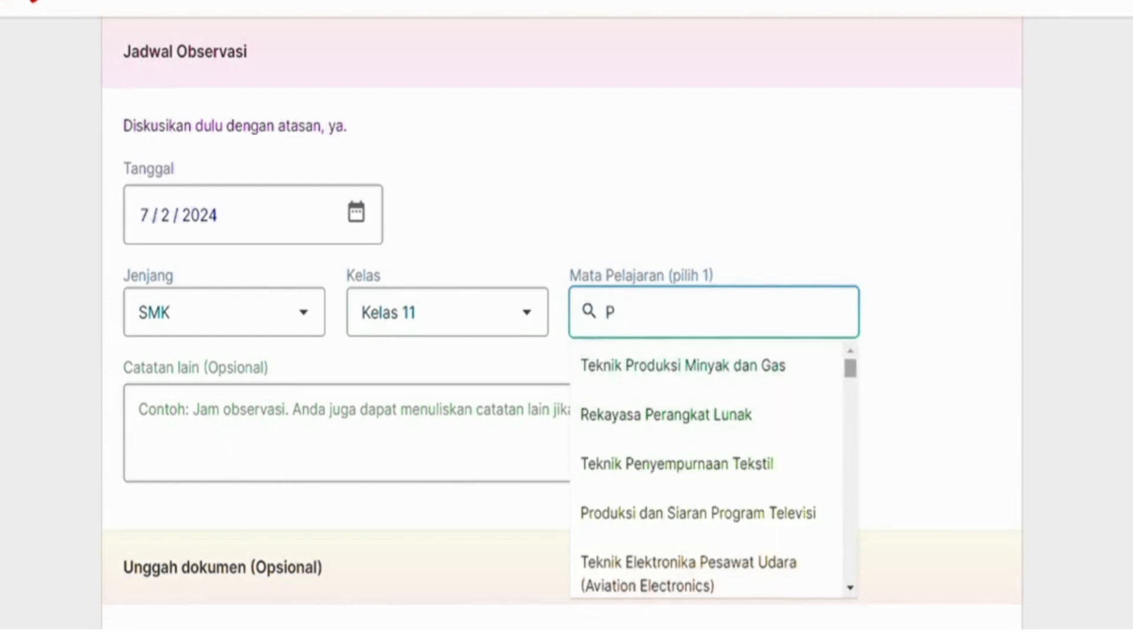
{"action": "scroll", "coordinate": [708, 472], "scroll_direction": "down", "scroll_amount": 1}
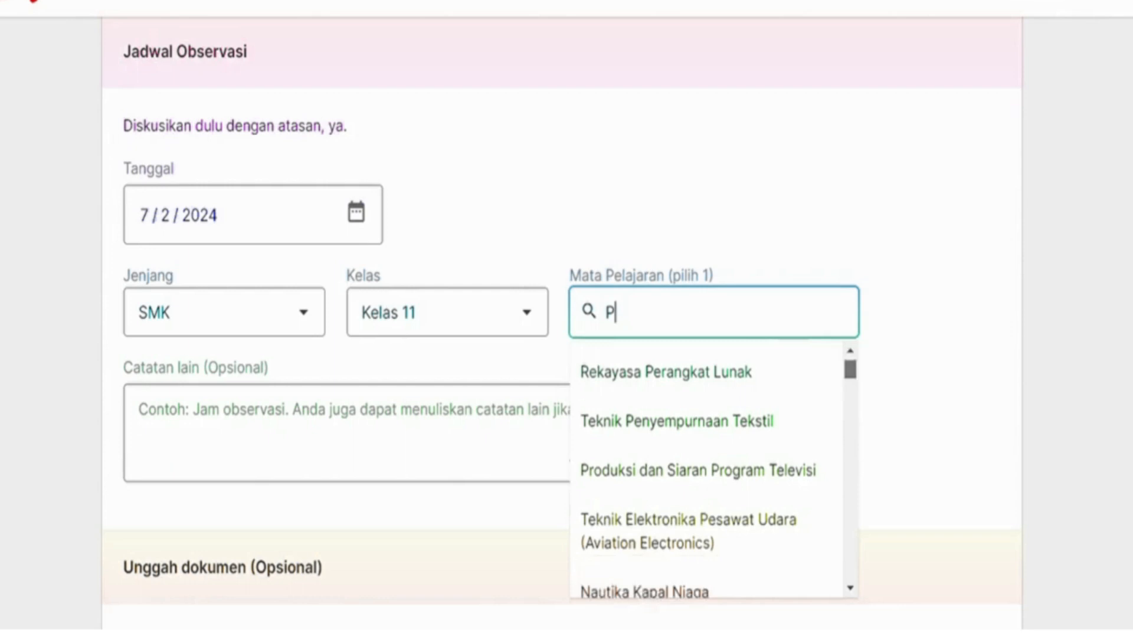
{"action": "scroll", "coordinate": [708, 473], "scroll_direction": "down", "scroll_amount": 5}
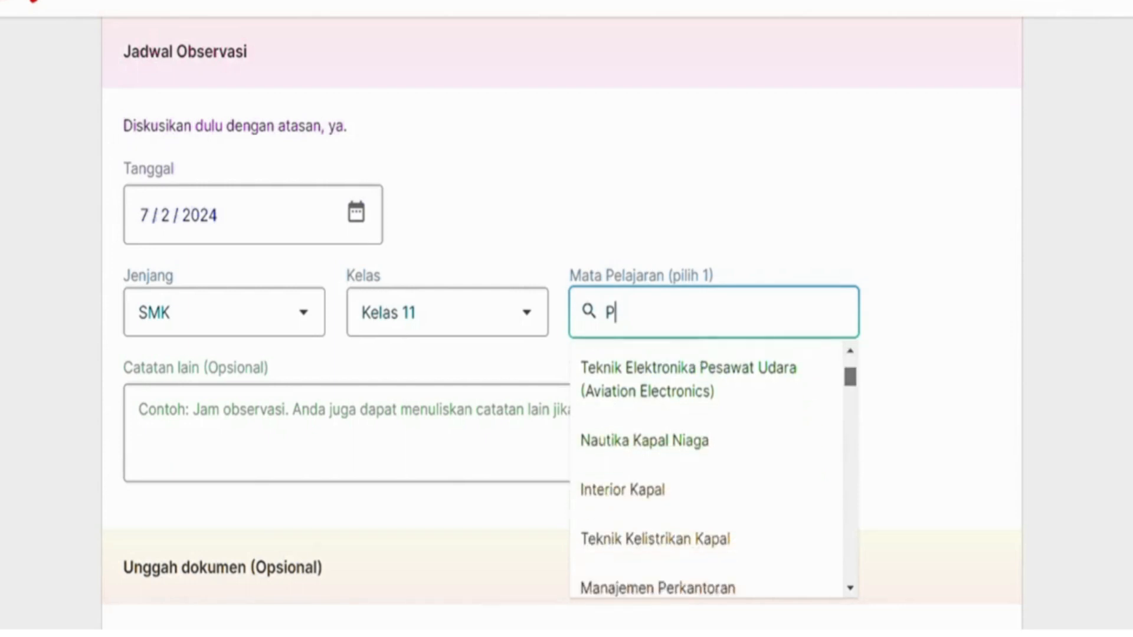
{"action": "scroll", "coordinate": [708, 472], "scroll_direction": "down", "scroll_amount": 10}
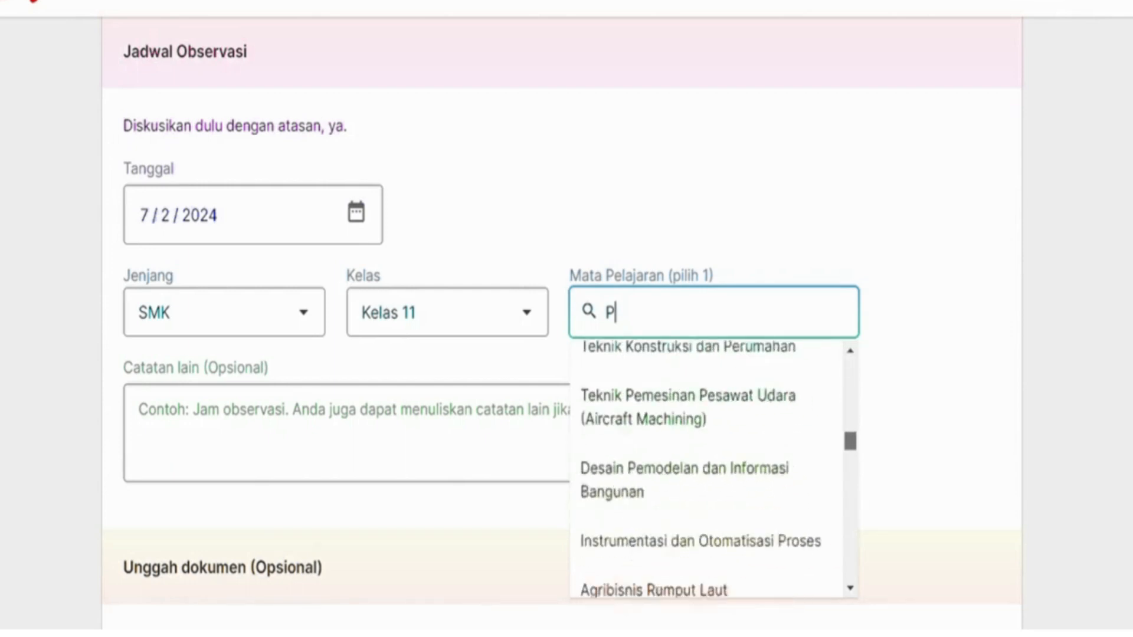
{"action": "scroll", "coordinate": [708, 472], "scroll_direction": "up", "scroll_amount": 1}
{"action": "scroll", "coordinate": [708, 473], "scroll_direction": "down", "scroll_amount": 3}
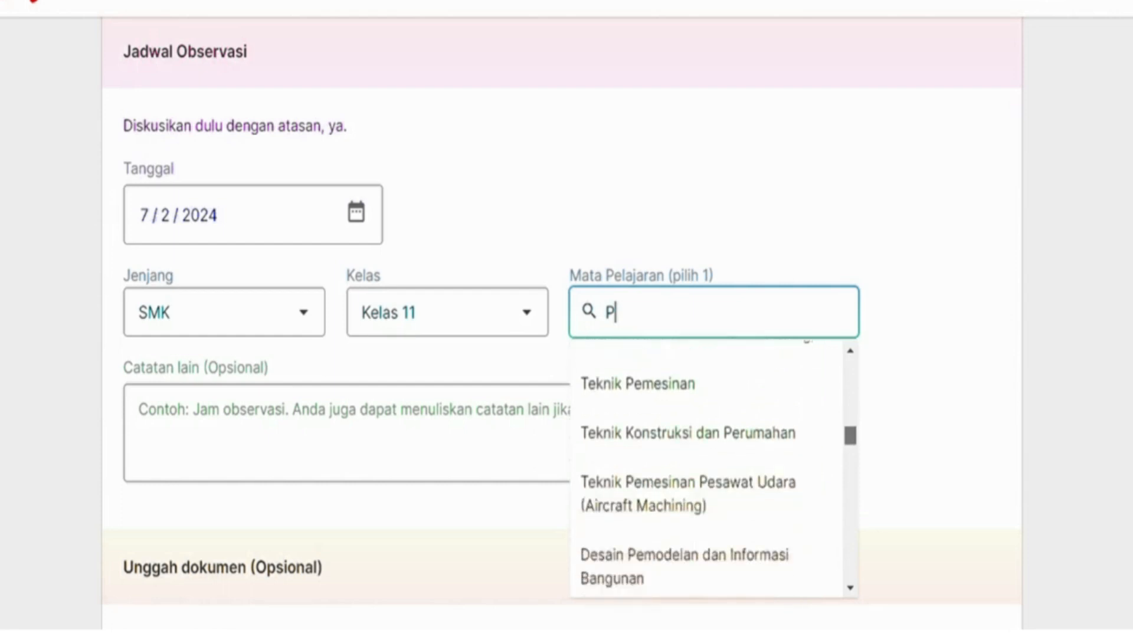
{"action": "scroll", "coordinate": [708, 472], "scroll_direction": "up", "scroll_amount": 3}
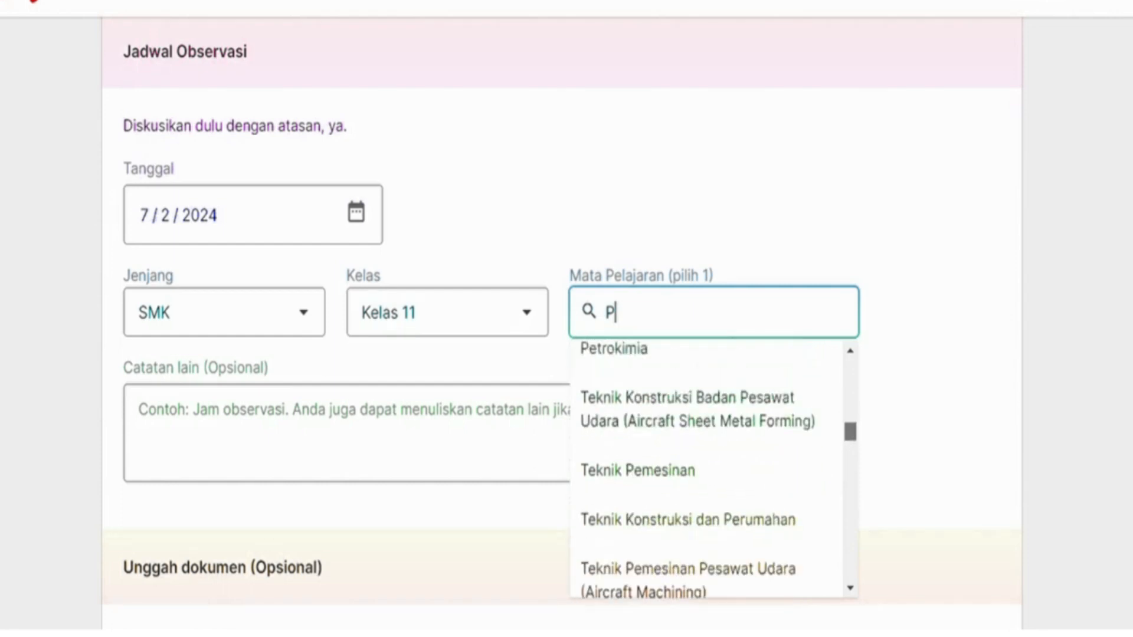
{"action": "scroll", "coordinate": [708, 472], "scroll_direction": "down", "scroll_amount": 5}
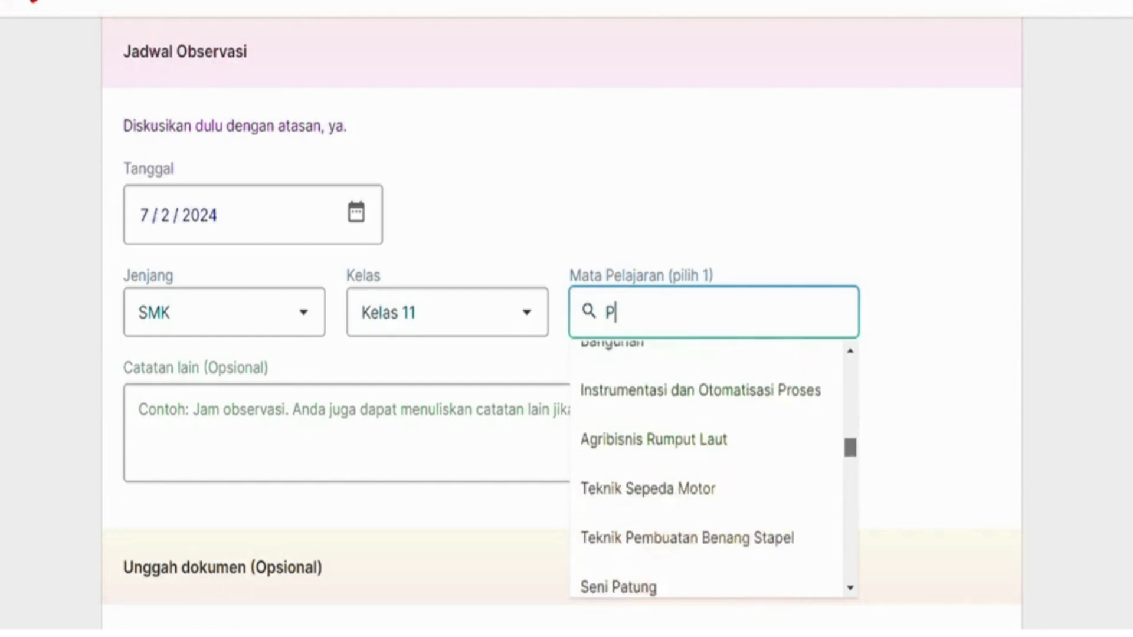
{"action": "scroll", "coordinate": [708, 472], "scroll_direction": "up", "scroll_amount": 1}
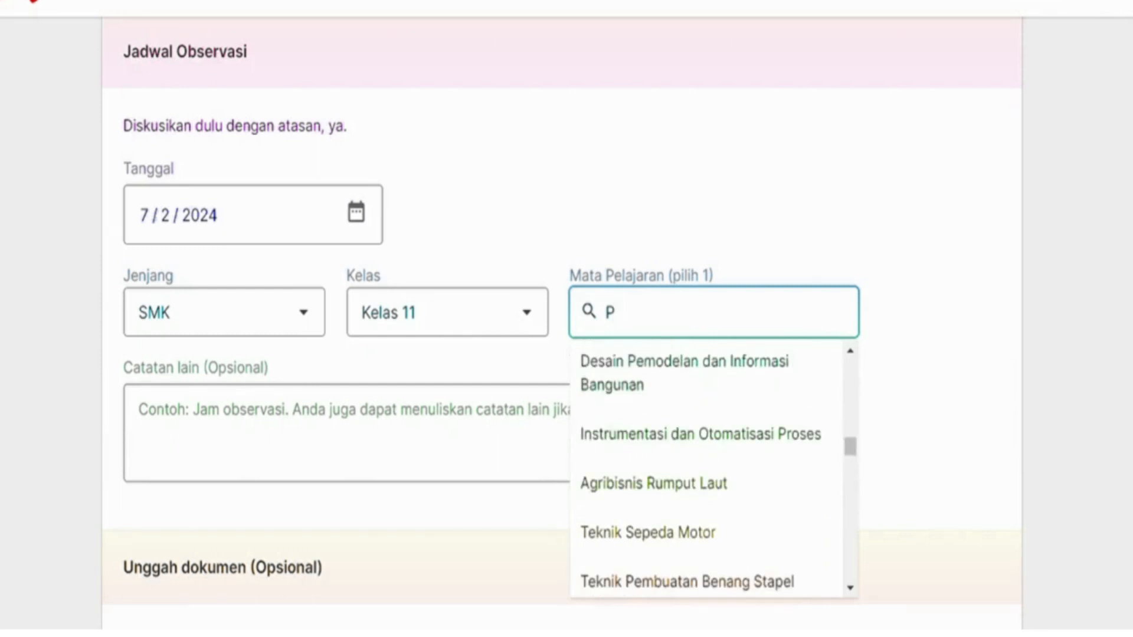
{"action": "scroll", "coordinate": [708, 472], "scroll_direction": "down", "scroll_amount": 4}
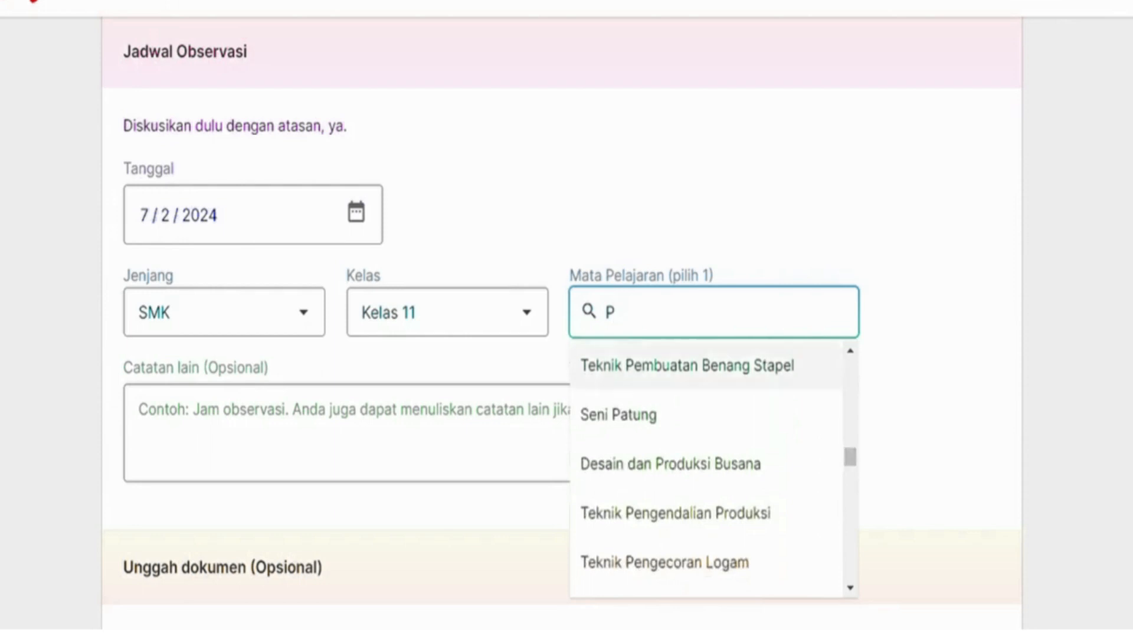
- Search Mata Pelajaran for "Ag" instead and choose Agribisnis Lanskap dan Pertamanan as the observed subject
{"action": "key", "text": "BackSpace"}
{"action": "type", "text": "Ag"}
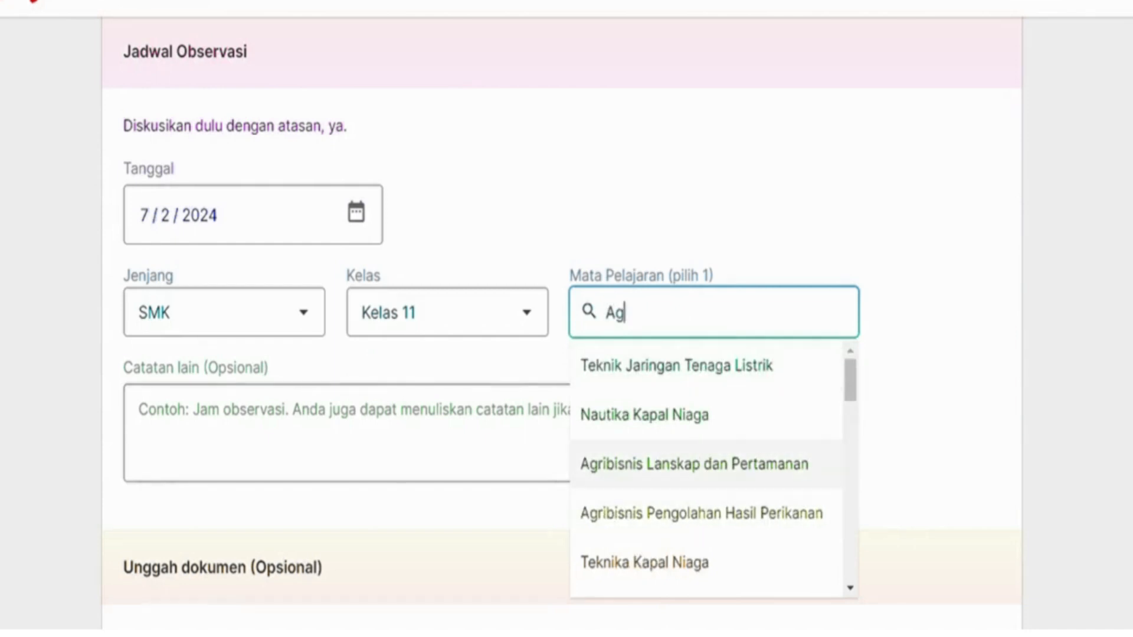
{"action": "left_click", "coordinate": [694, 464]}
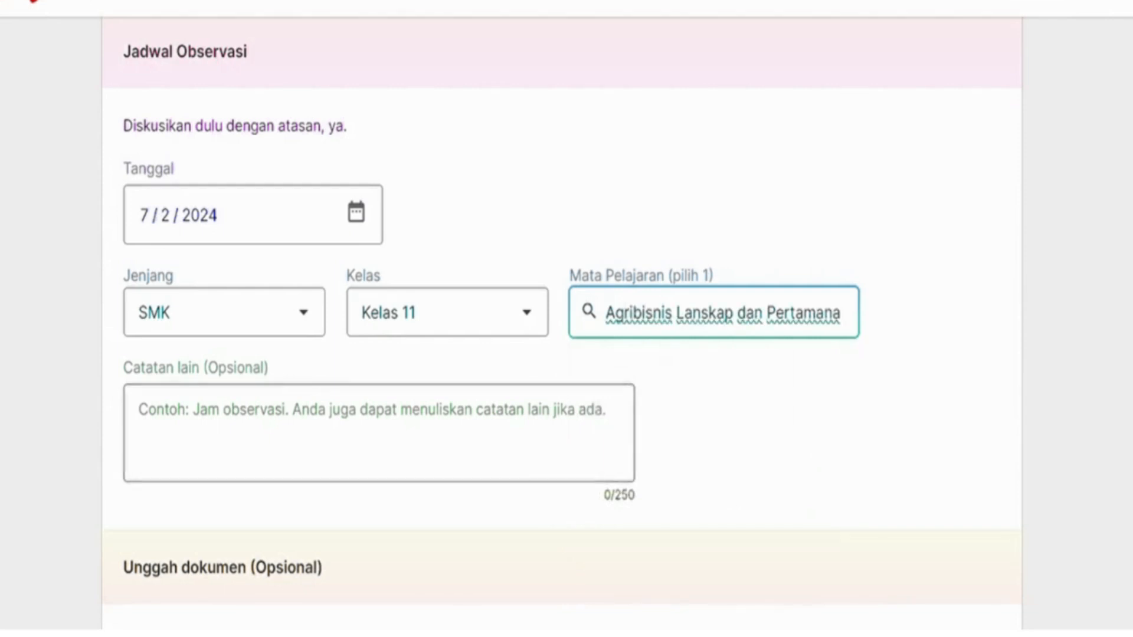
- Examine the optional notes field and the upload choices for the RPP/Modul Ajar/Perangkat Asesmen document, and close the choices without uploading
{"action": "left_click", "coordinate": [140, 410]}
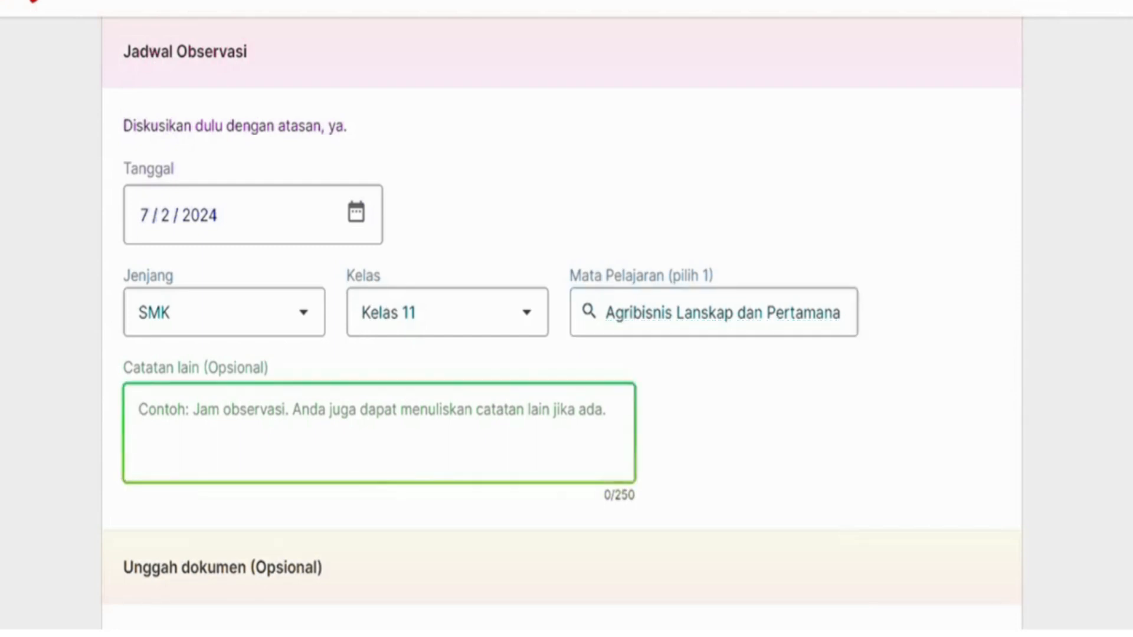
{"action": "scroll", "coordinate": [567, 318], "scroll_direction": "down", "scroll_amount": 3}
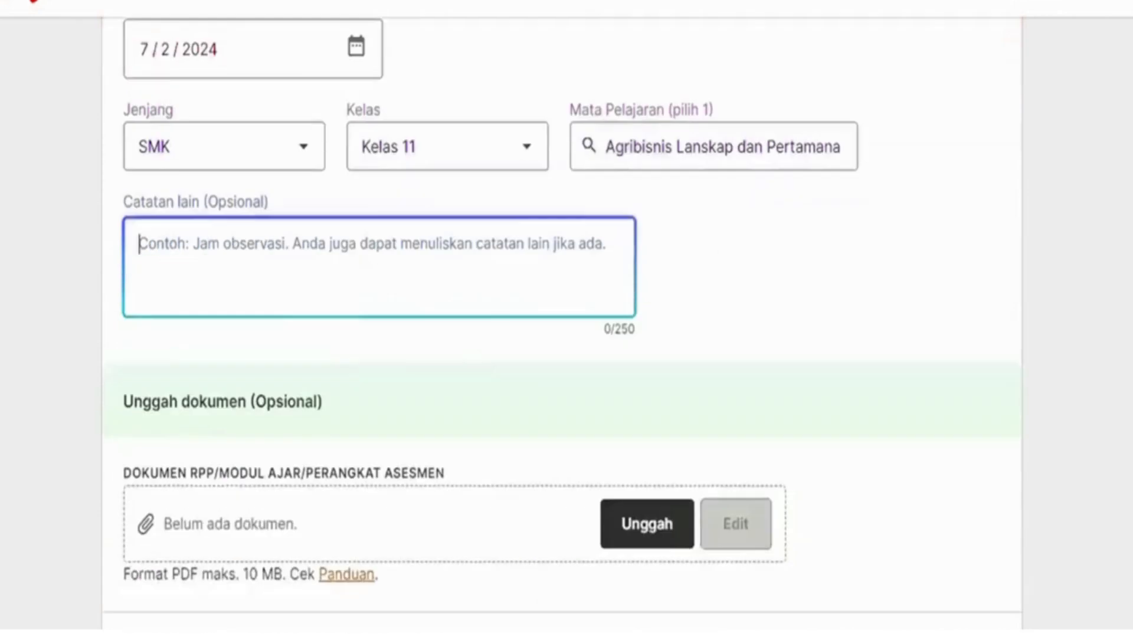
{"action": "scroll", "coordinate": [566, 319], "scroll_direction": "down", "scroll_amount": 2}
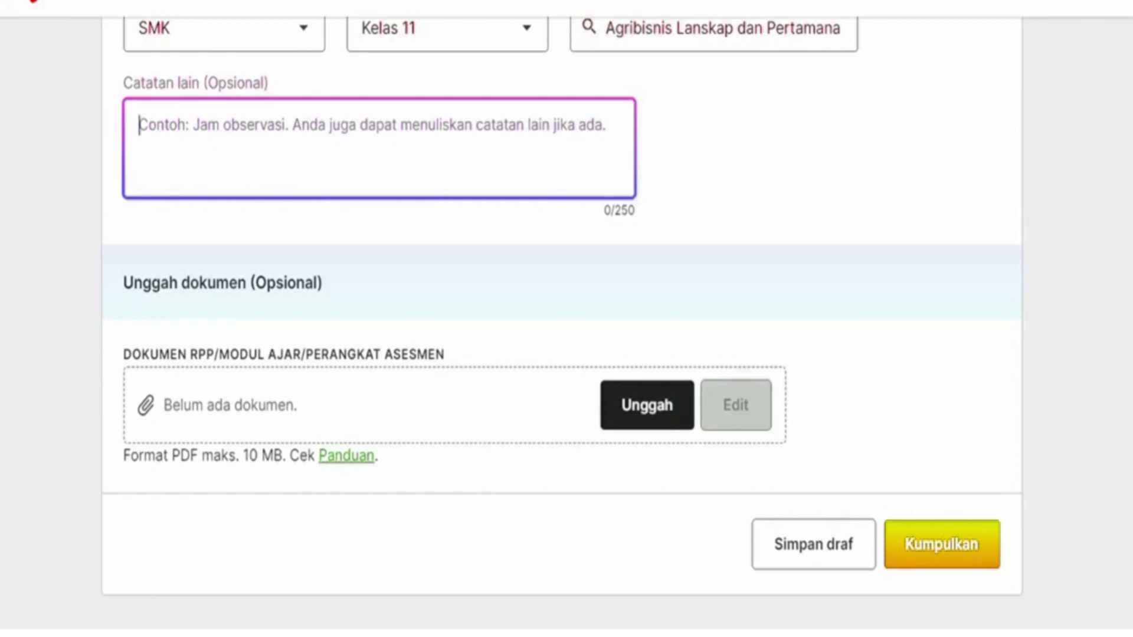
{"action": "left_click", "coordinate": [648, 406]}
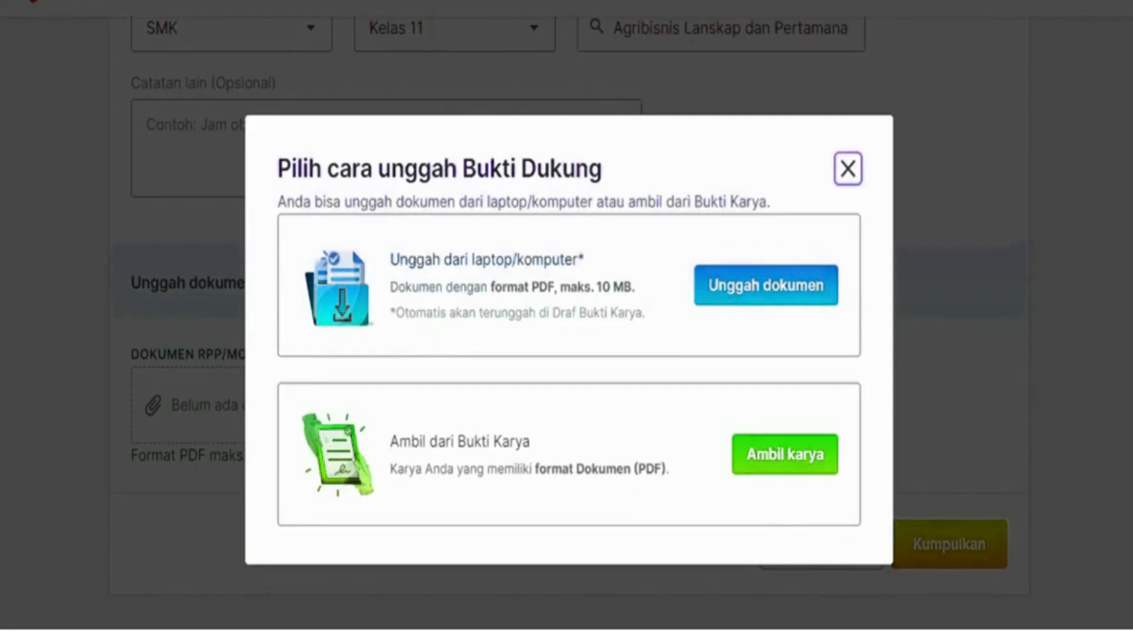
{"action": "key", "text": "Escape"}
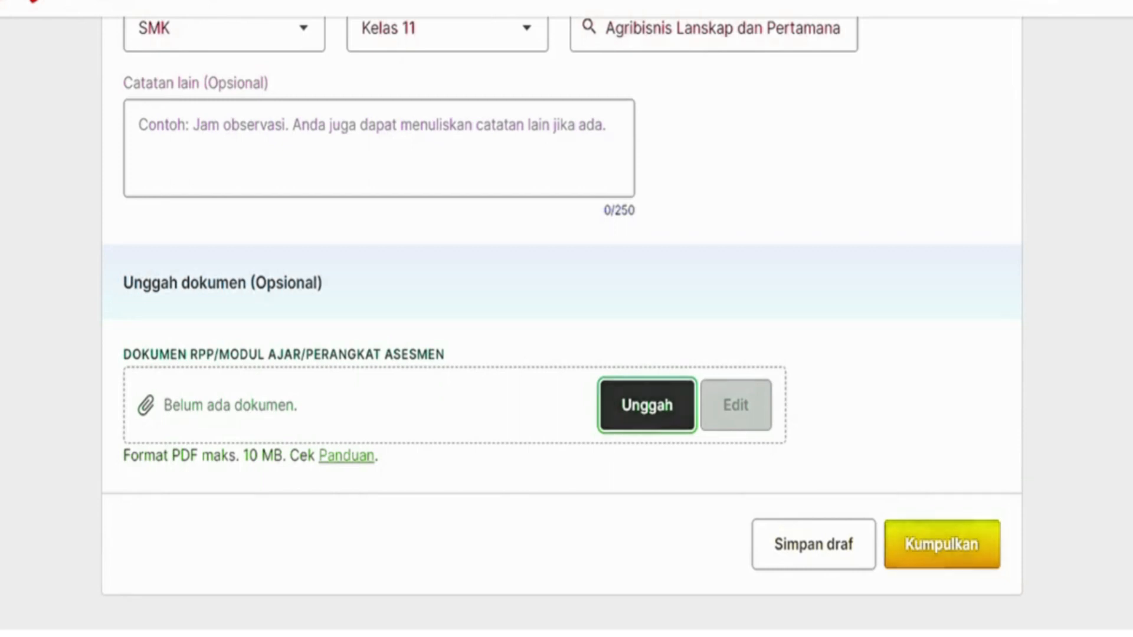
- Review the completed Formulir Diskusi Persiapan, including the success criterion and the selected Target Perilaku
{"action": "scroll", "coordinate": [561, 318], "scroll_direction": "up", "scroll_amount": 15}
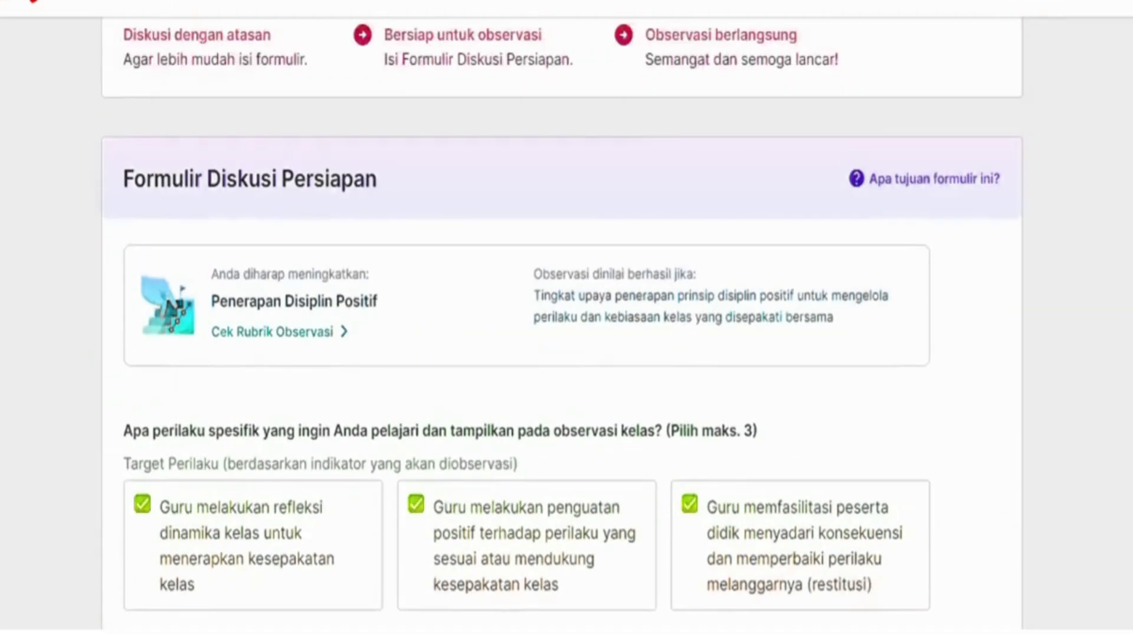
{"action": "scroll", "coordinate": [561, 319], "scroll_direction": "down", "scroll_amount": 4}
{"action": "scroll", "coordinate": [561, 318], "scroll_direction": "down", "scroll_amount": 4}
{"action": "scroll", "coordinate": [561, 319], "scroll_direction": "up", "scroll_amount": 8}
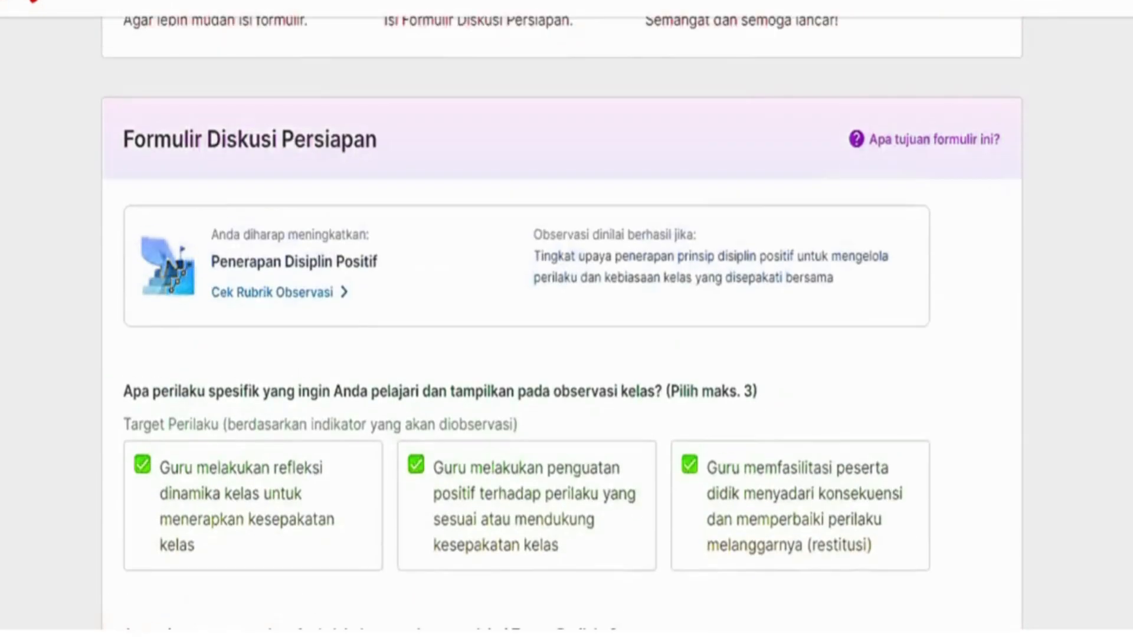
{"action": "scroll", "coordinate": [561, 319], "scroll_direction": "up", "scroll_amount": 1}
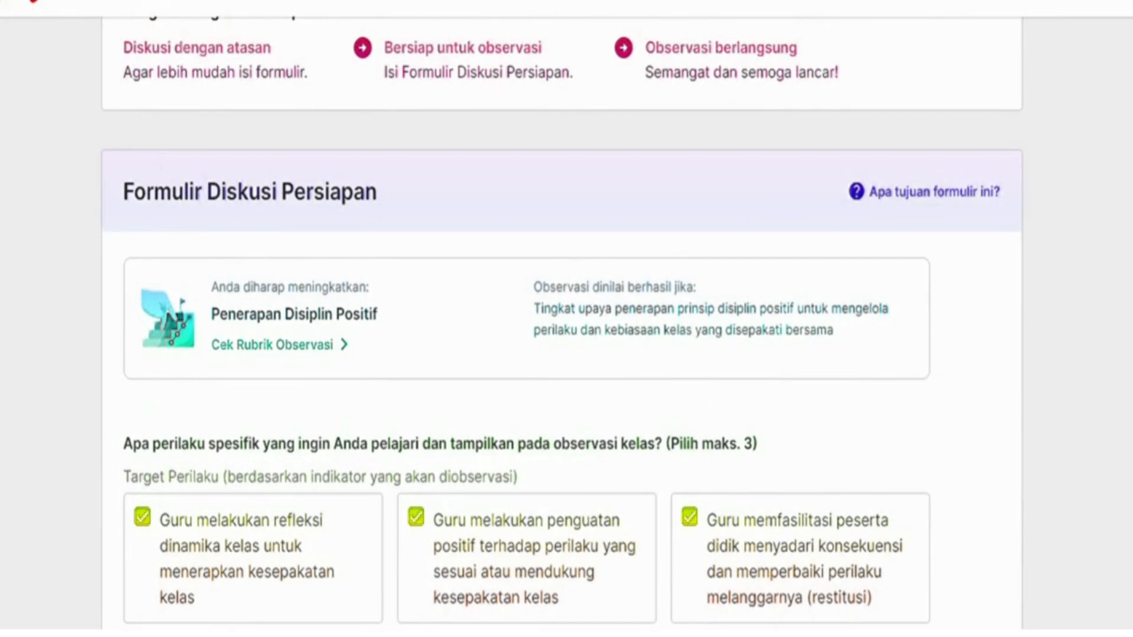
{"action": "scroll", "coordinate": [560, 319], "scroll_direction": "down", "scroll_amount": 7}
{"action": "scroll", "coordinate": [560, 318], "scroll_direction": "up", "scroll_amount": 4}
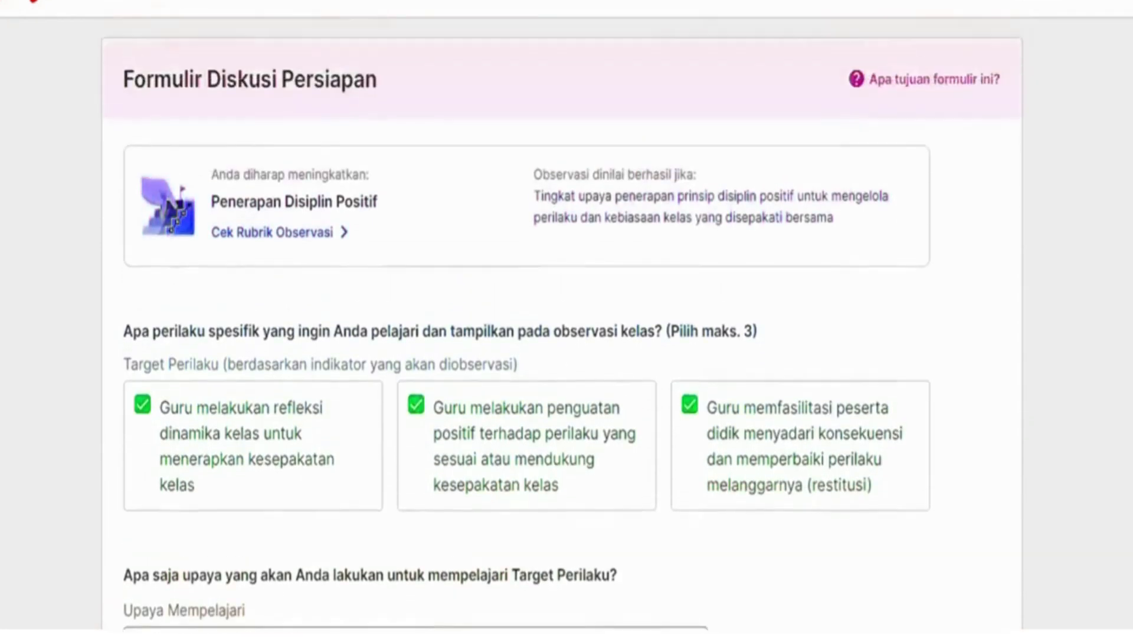
{"action": "scroll", "coordinate": [561, 319], "scroll_direction": "up", "scroll_amount": 3}
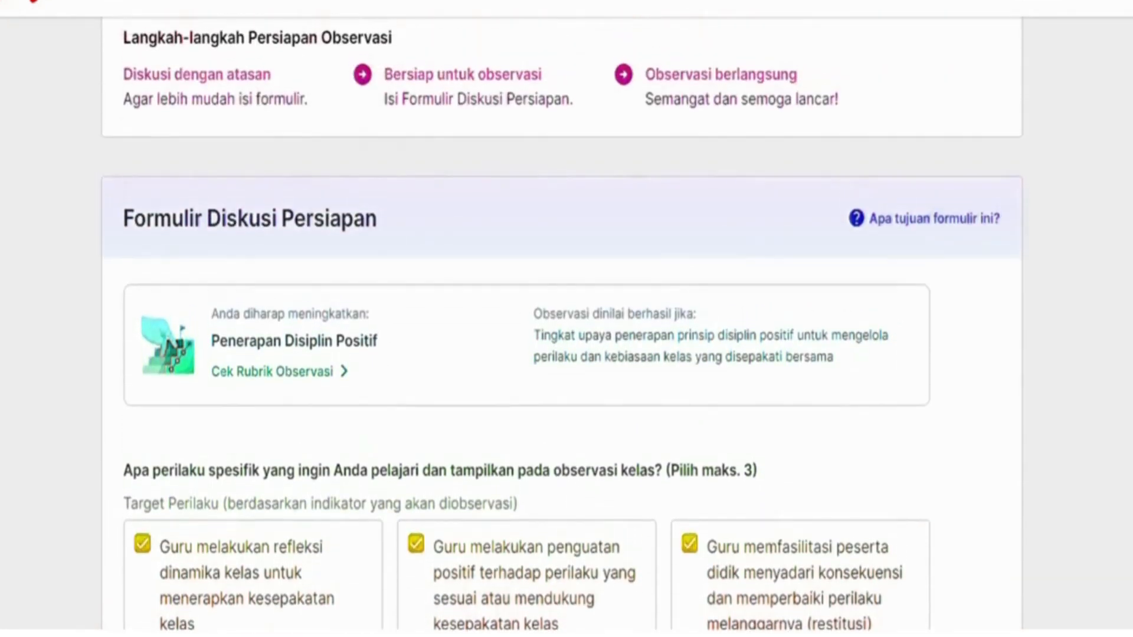
{"action": "scroll", "coordinate": [561, 318], "scroll_direction": "down", "scroll_amount": 1}
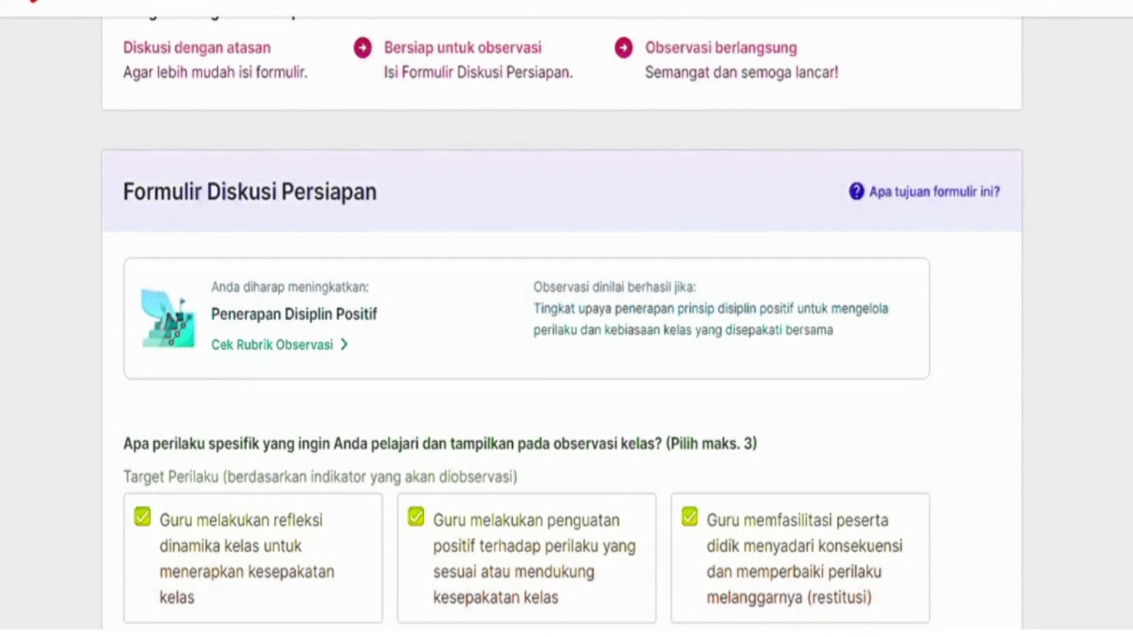